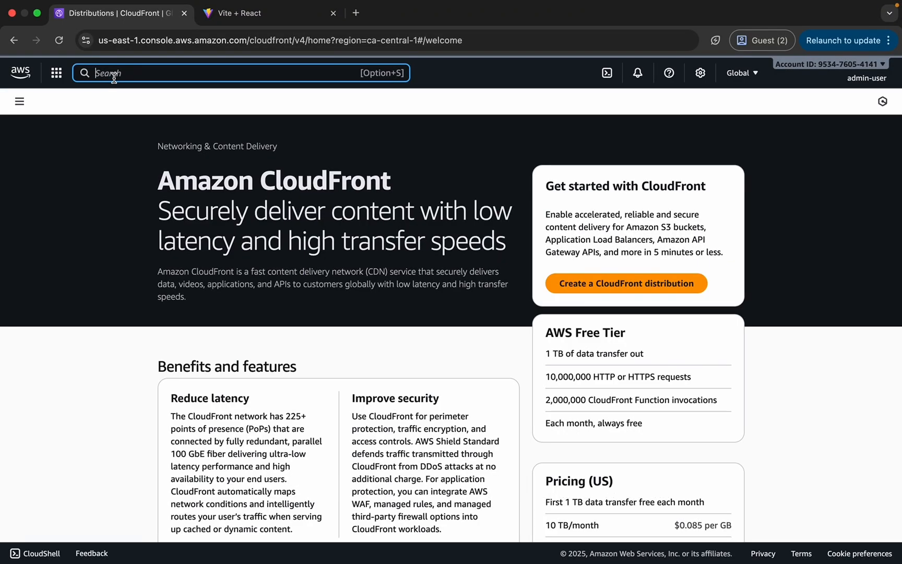
Step: Open the CloudFront service and start creating a new distribution
{"action": "type", "text": "clou"}
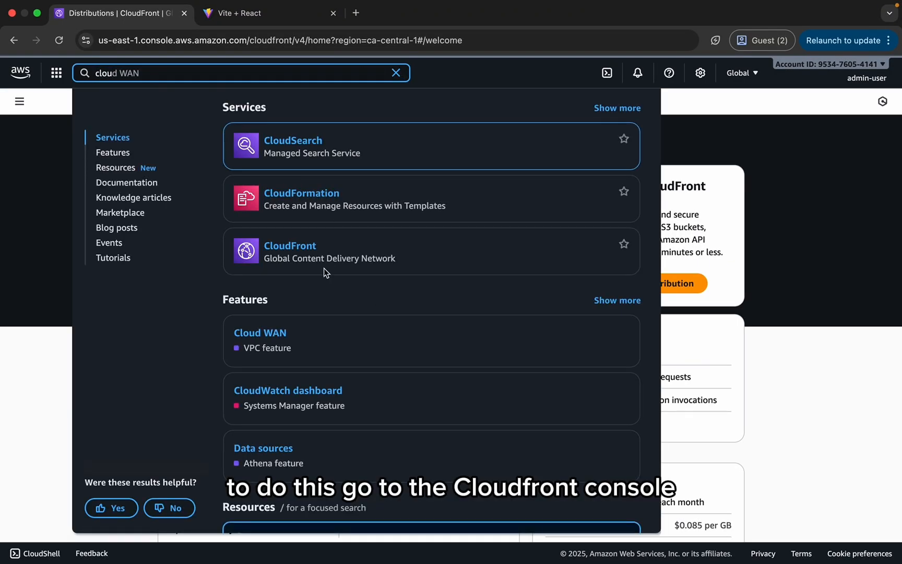
{"action": "left_click", "coordinate": [282, 254]}
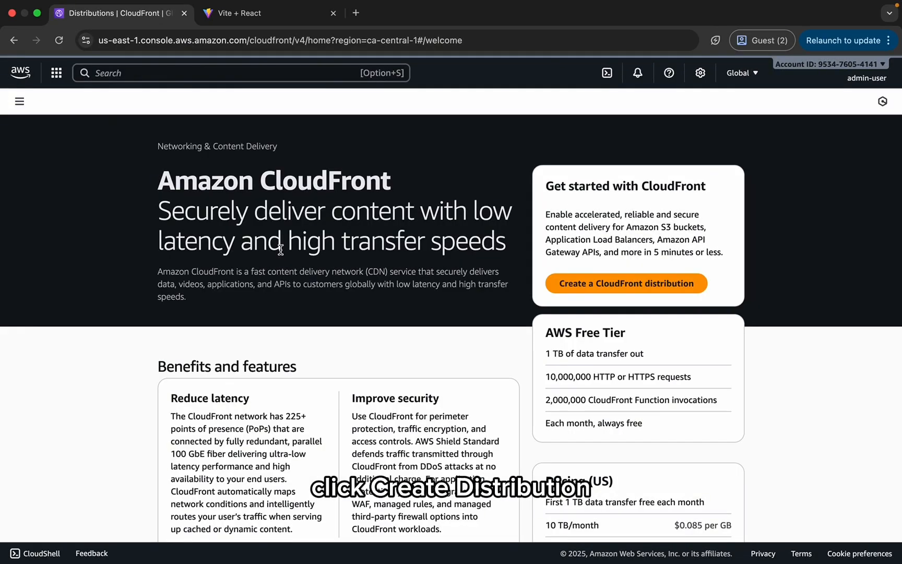
{"action": "left_click", "coordinate": [611, 288]}
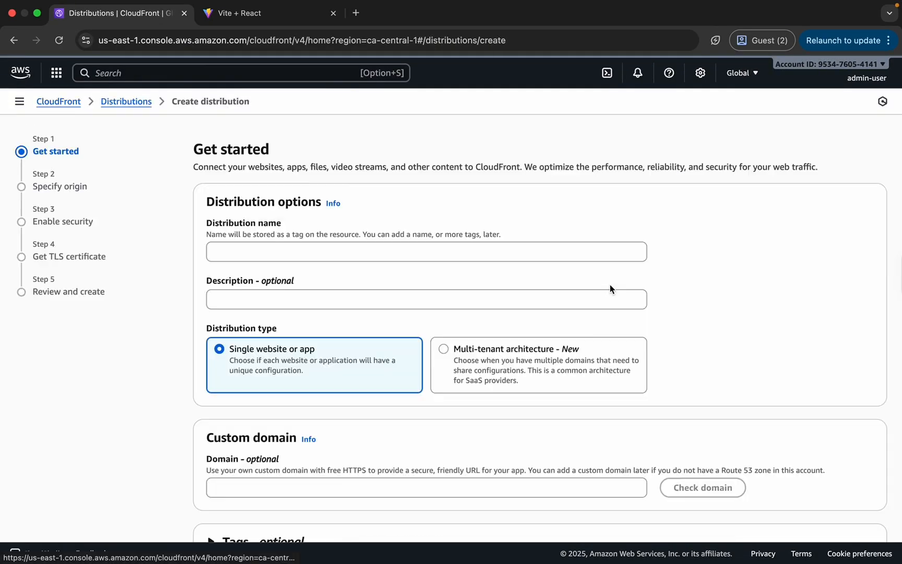
Step: Name the distribution my-react-app-distribution, keep the single website or app type, and continue to the origin settings
{"action": "scroll", "coordinate": [611, 289], "scroll_direction": "down", "scroll_amount": 1}
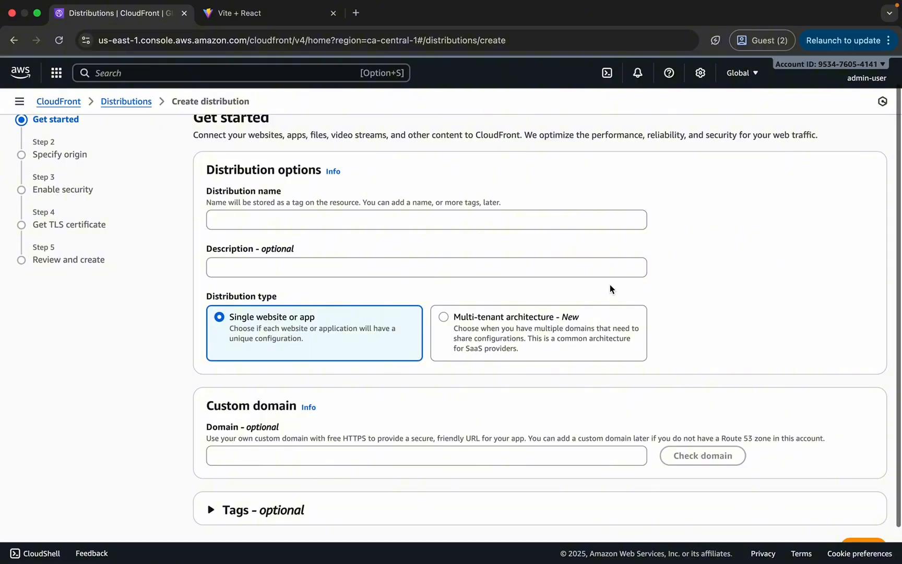
{"action": "left_click", "coordinate": [221, 223]}
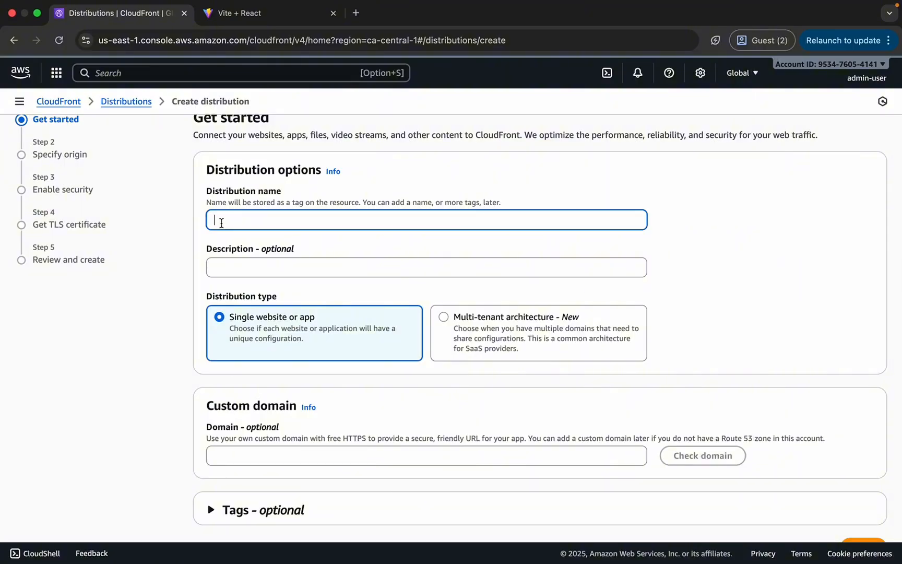
{"action": "type", "text": "my-react-app-distribution"}
{"action": "scroll", "coordinate": [503, 310], "scroll_direction": "down", "scroll_amount": 2}
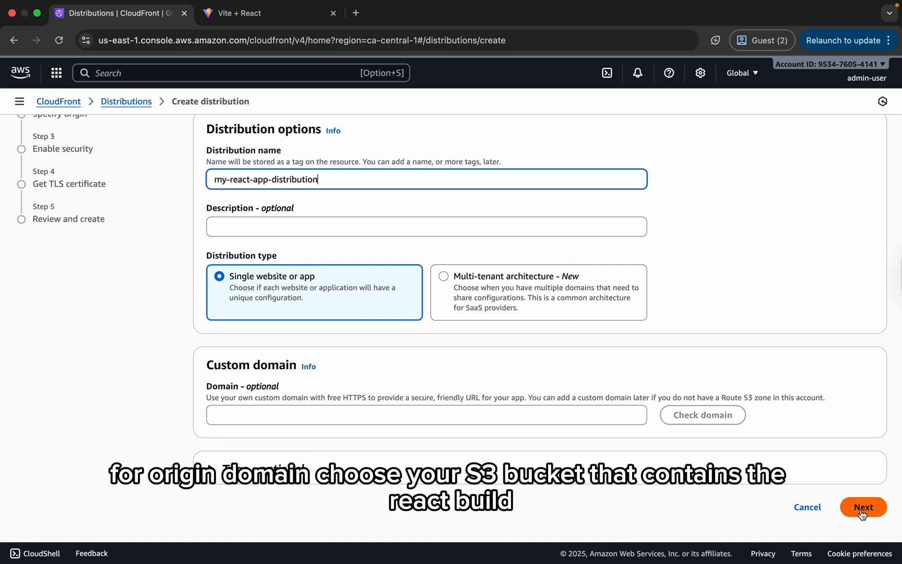
{"action": "left_click", "coordinate": [862, 506]}
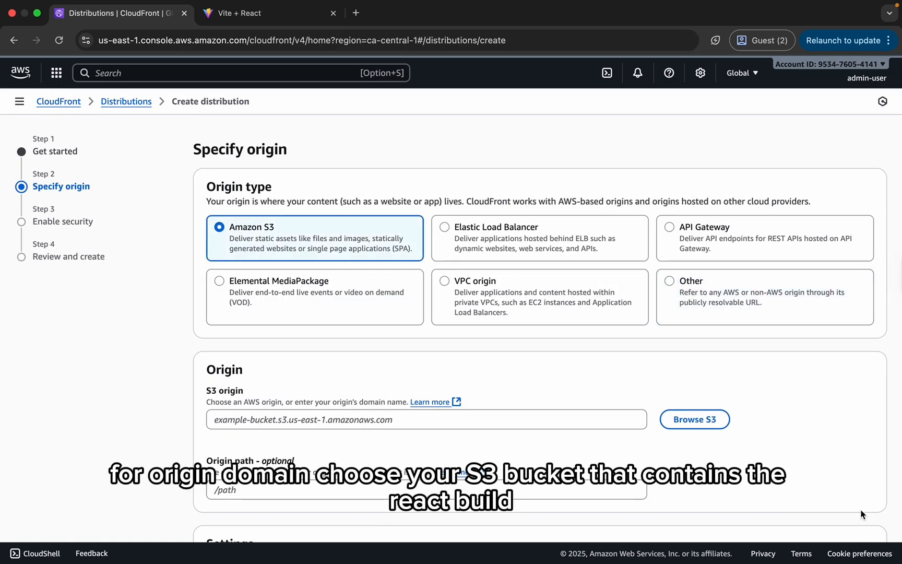
Step: Open the AWS console in a new browser tab and go to the S3 service
{"action": "left_click", "coordinate": [345, 40]}
{"action": "key", "text": "super+c"}
{"action": "left_click", "coordinate": [356, 12]}
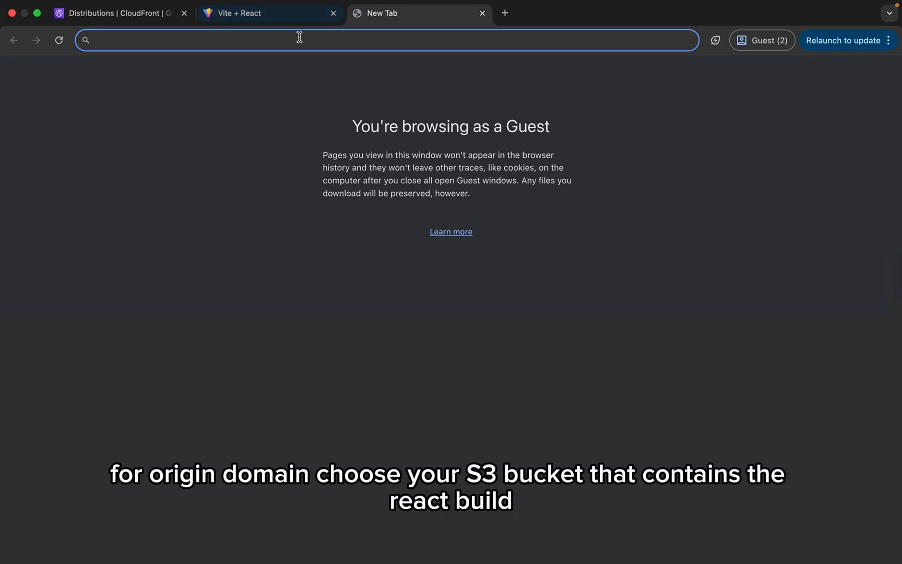
{"action": "key", "text": "super+v"}
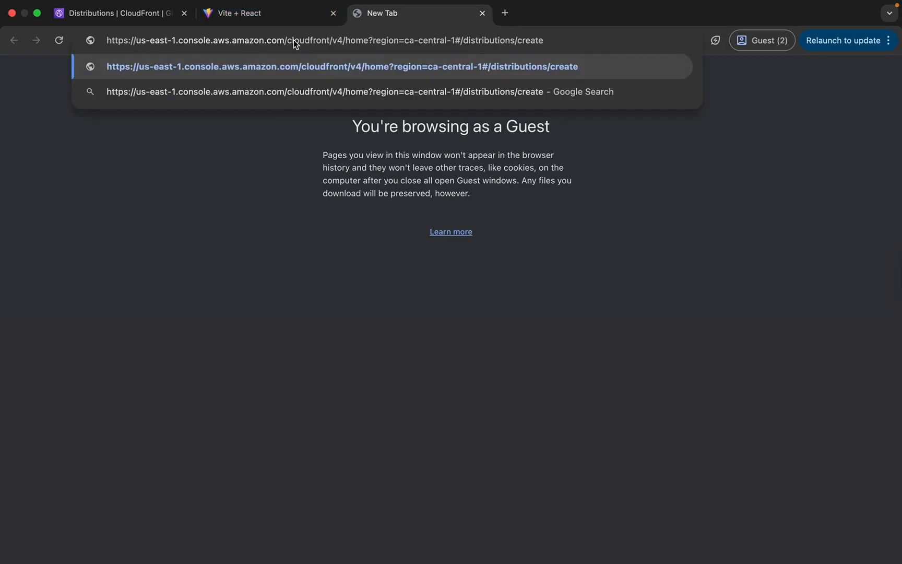
{"action": "key", "text": "Return"}
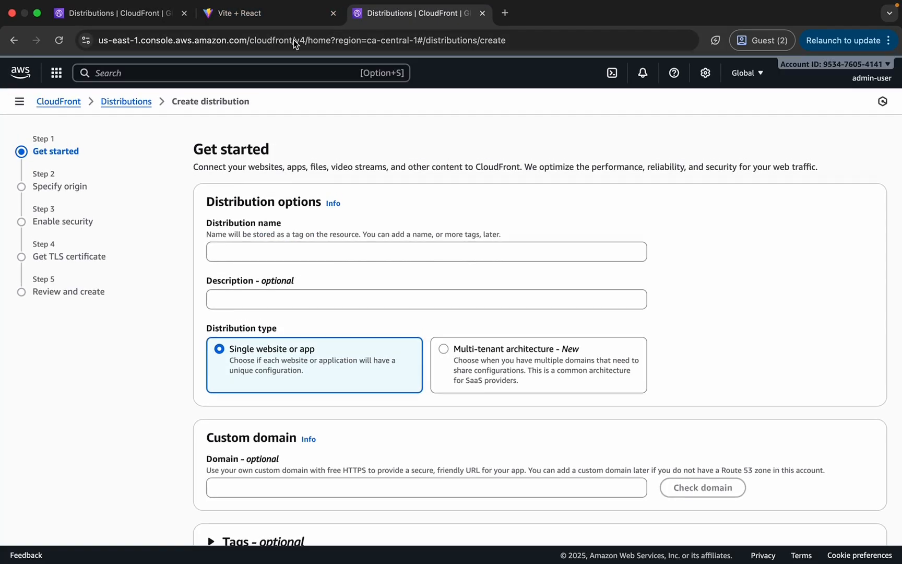
{"action": "left_click", "coordinate": [107, 74]}
{"action": "type", "text": "s3"}
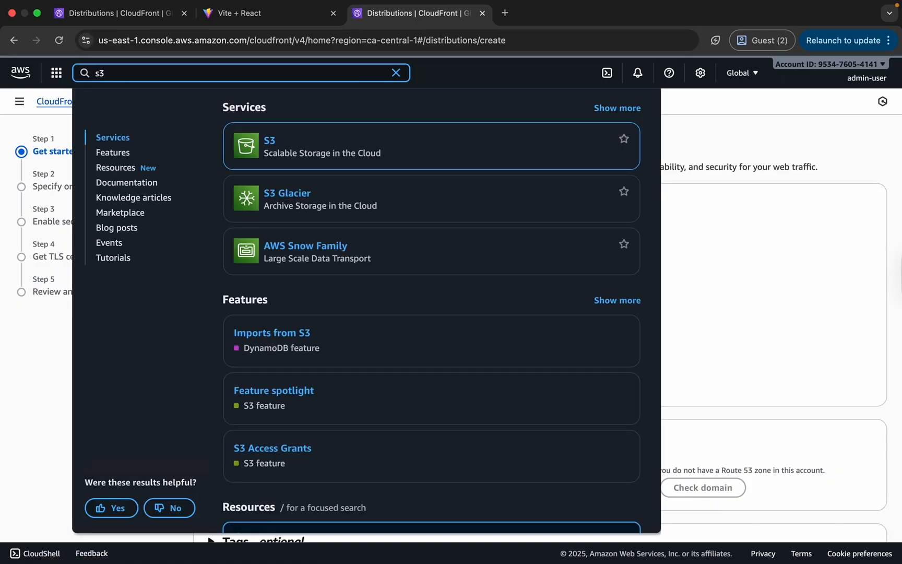
{"action": "left_click", "coordinate": [273, 141]}
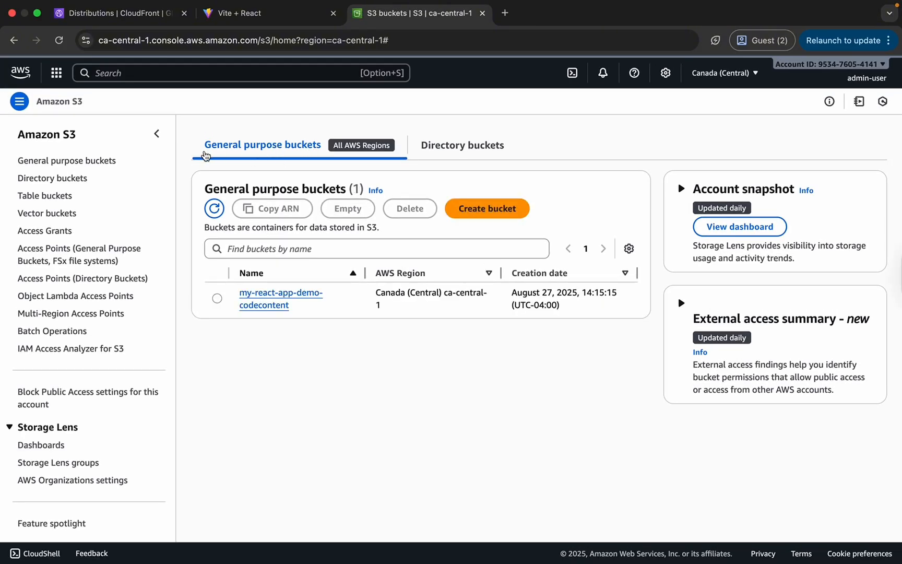
Step: Examine the static website hosting endpoint in the properties of the my-react-app-demo-codecontent bucket
{"action": "left_click", "coordinate": [264, 297]}
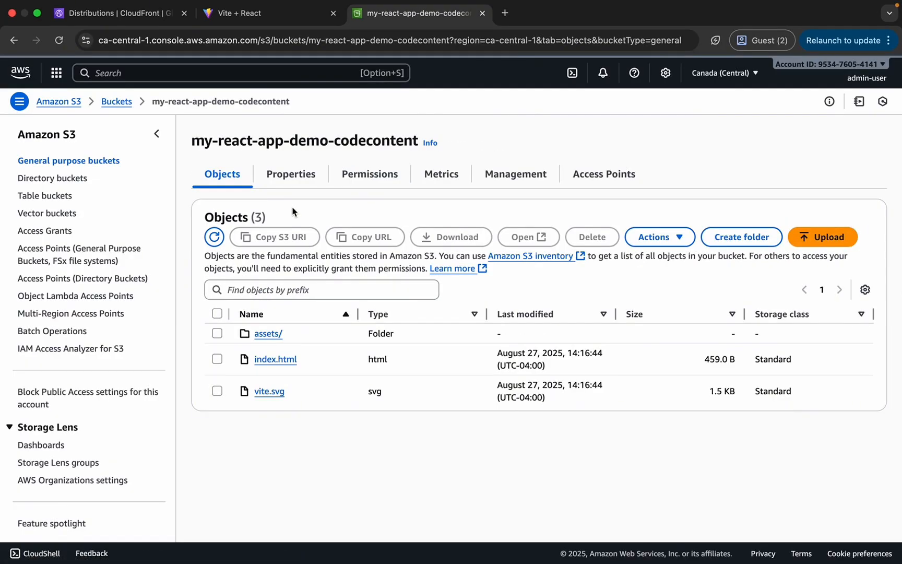
{"action": "left_click", "coordinate": [295, 176]}
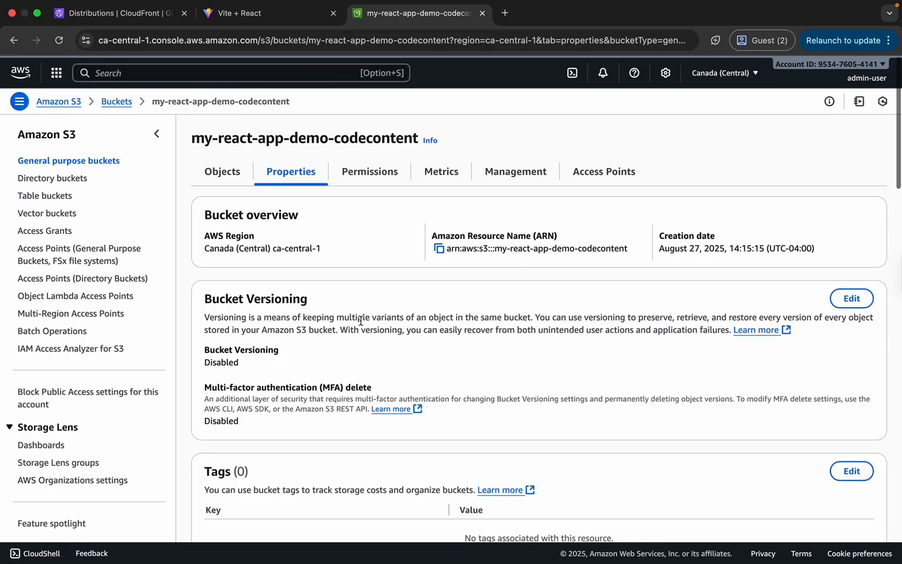
{"action": "scroll", "coordinate": [361, 321], "scroll_direction": "down", "scroll_amount": 2}
{"action": "scroll", "coordinate": [361, 323], "scroll_direction": "down", "scroll_amount": 10}
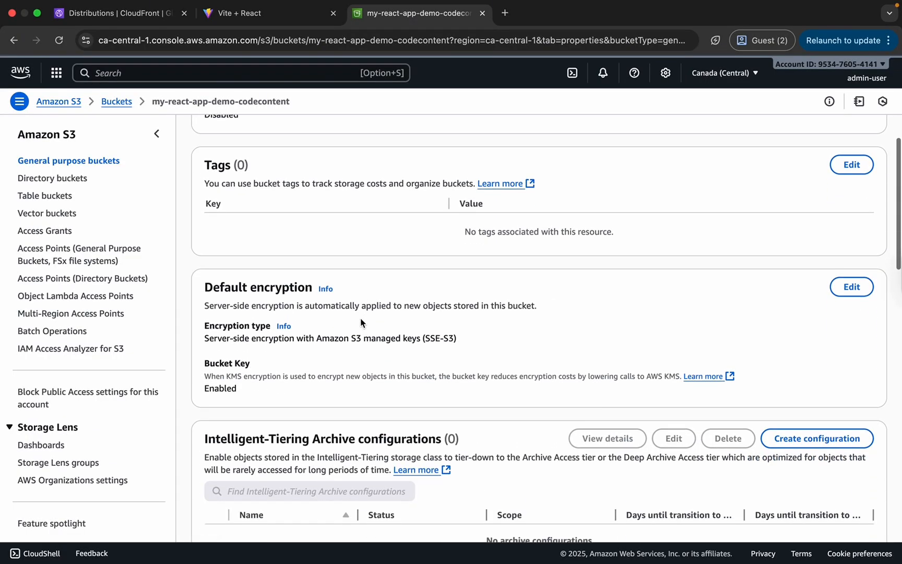
{"action": "scroll", "coordinate": [360, 321], "scroll_direction": "down", "scroll_amount": 12}
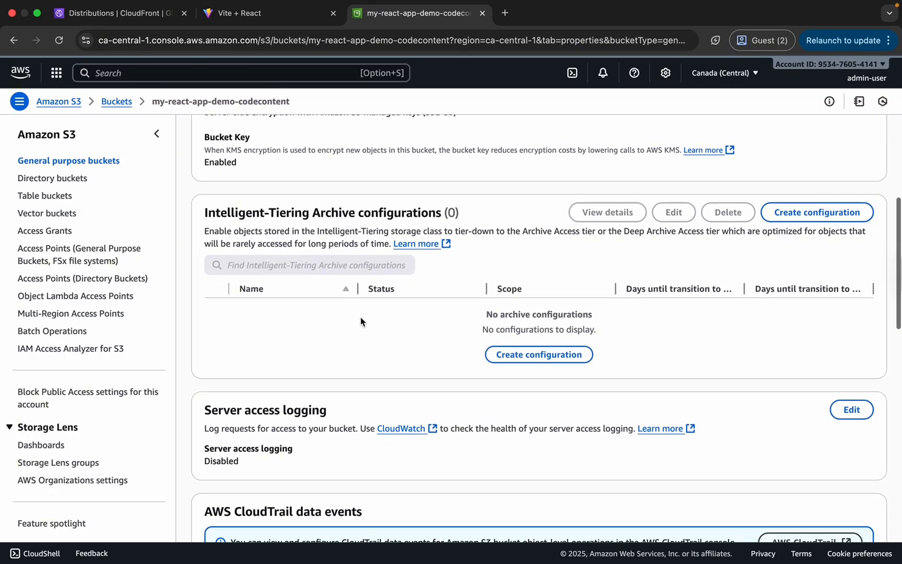
{"action": "scroll", "coordinate": [360, 321], "scroll_direction": "down", "scroll_amount": 11}
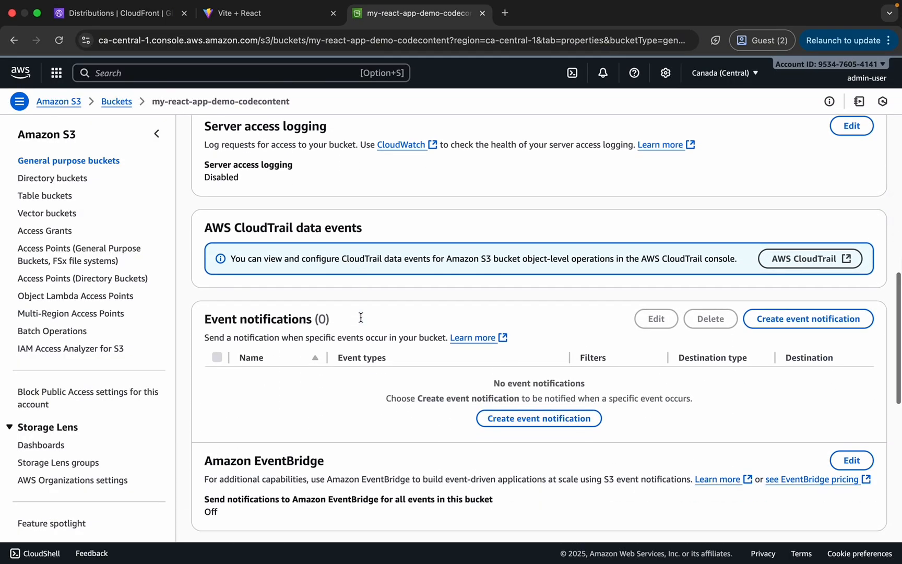
{"action": "scroll", "coordinate": [361, 321], "scroll_direction": "down", "scroll_amount": 11}
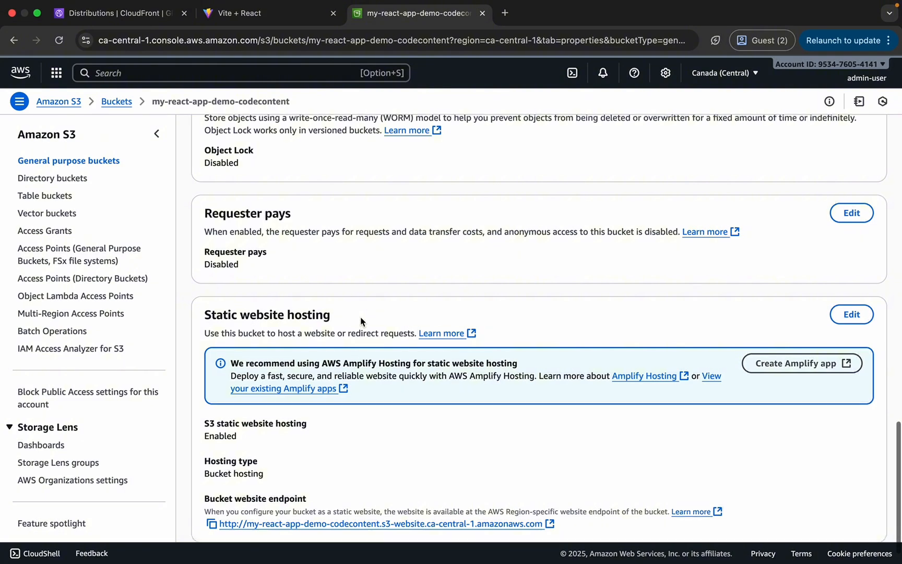
{"action": "scroll", "coordinate": [360, 312], "scroll_direction": "down", "scroll_amount": 1}
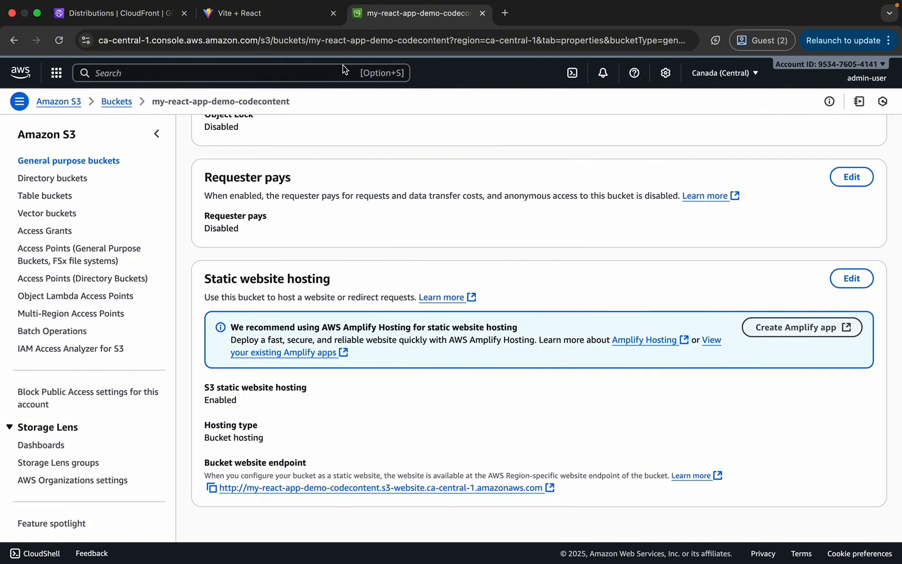
Step: Copy the address of the live Vite + React site and enter it as the distribution's S3 origin
{"action": "left_click", "coordinate": [250, 14]}
{"action": "left_click", "coordinate": [235, 38]}
{"action": "key", "text": "super+c"}
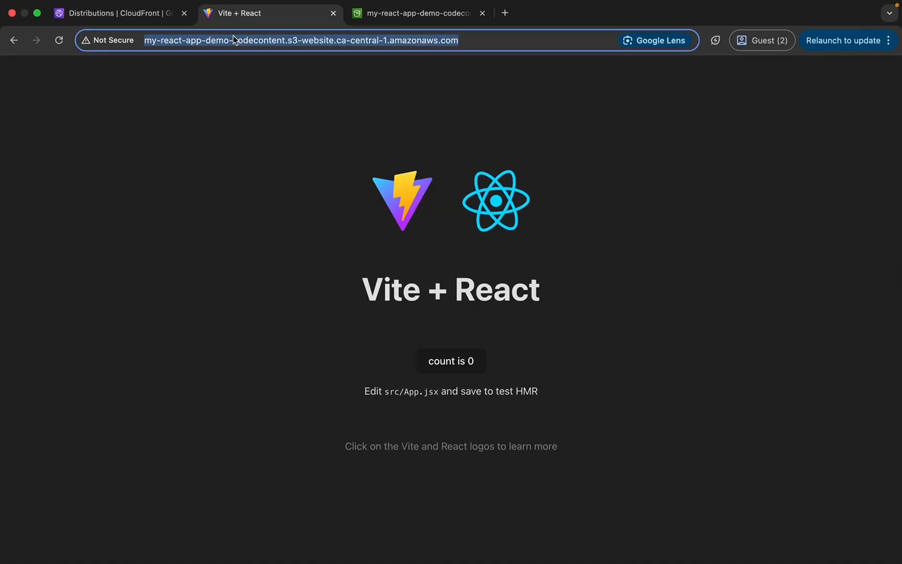
{"action": "left_click", "coordinate": [95, 9]}
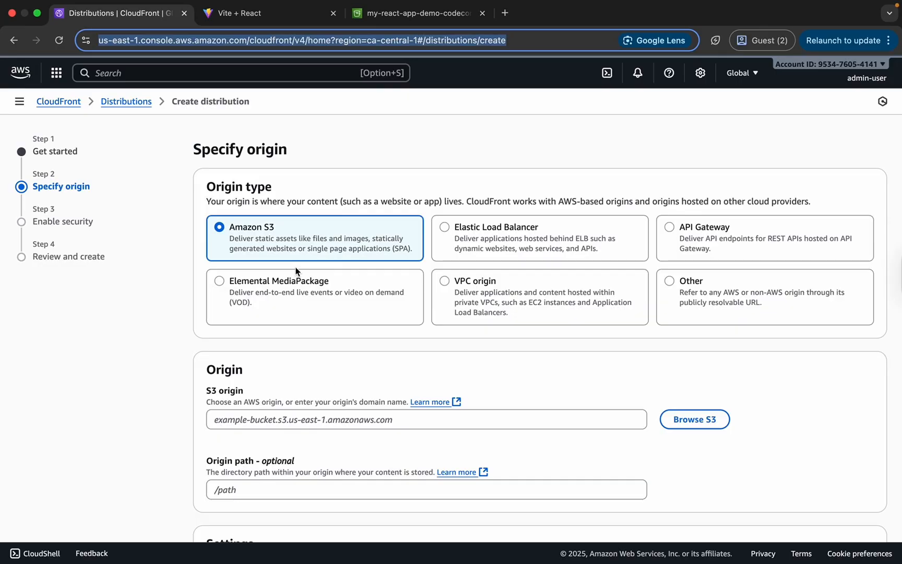
{"action": "left_click", "coordinate": [262, 424]}
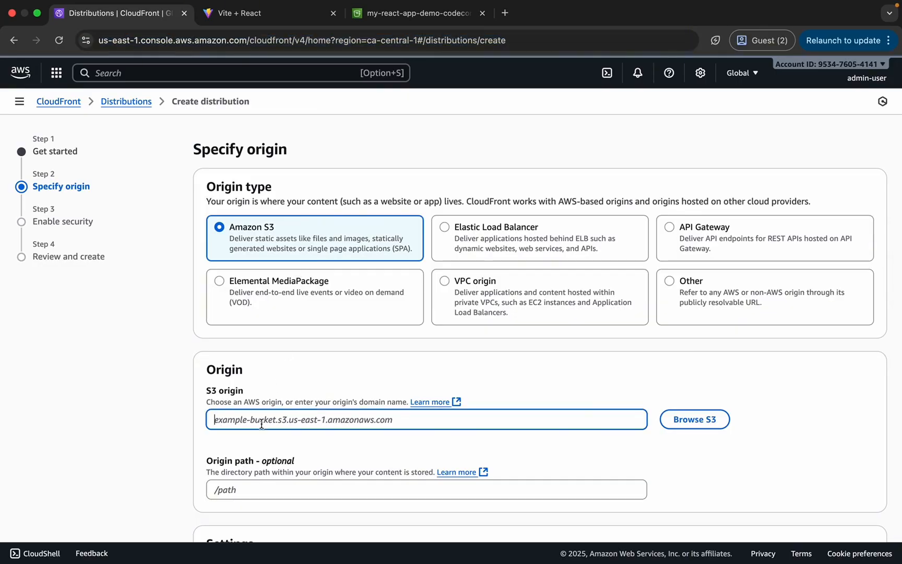
{"action": "key", "text": "super+v"}
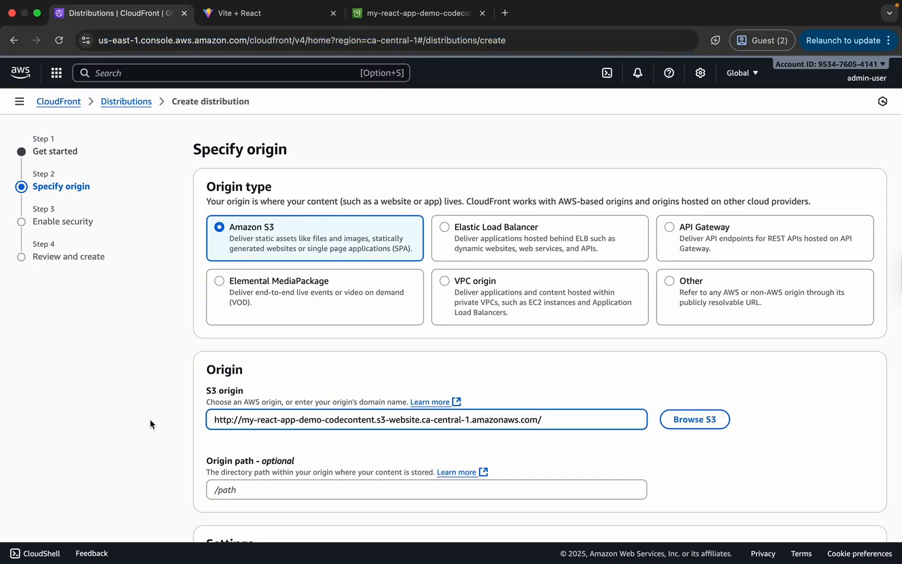
Step: Keep the recommended origin and cache settings and continue to the security settings
{"action": "scroll", "coordinate": [499, 410], "scroll_direction": "down", "scroll_amount": 5}
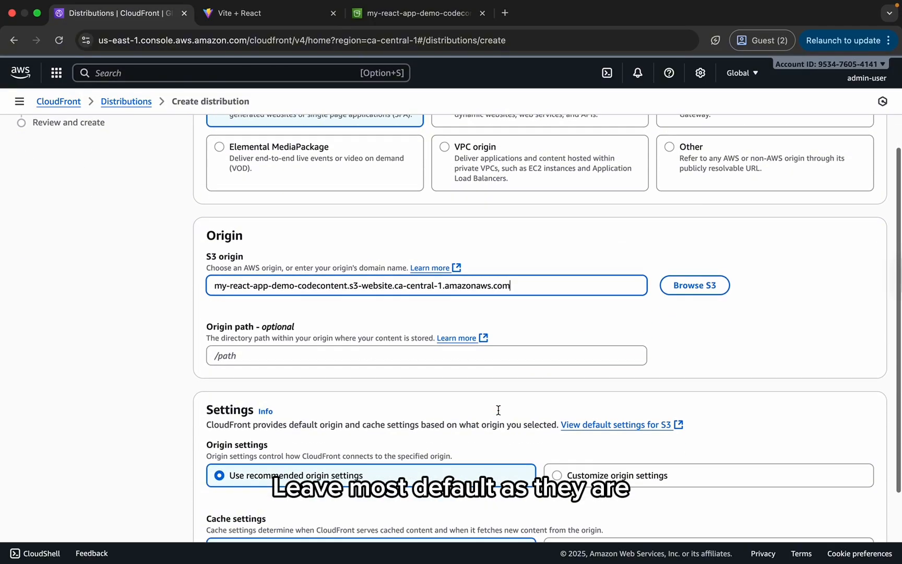
{"action": "scroll", "coordinate": [499, 414], "scroll_direction": "down", "scroll_amount": 1}
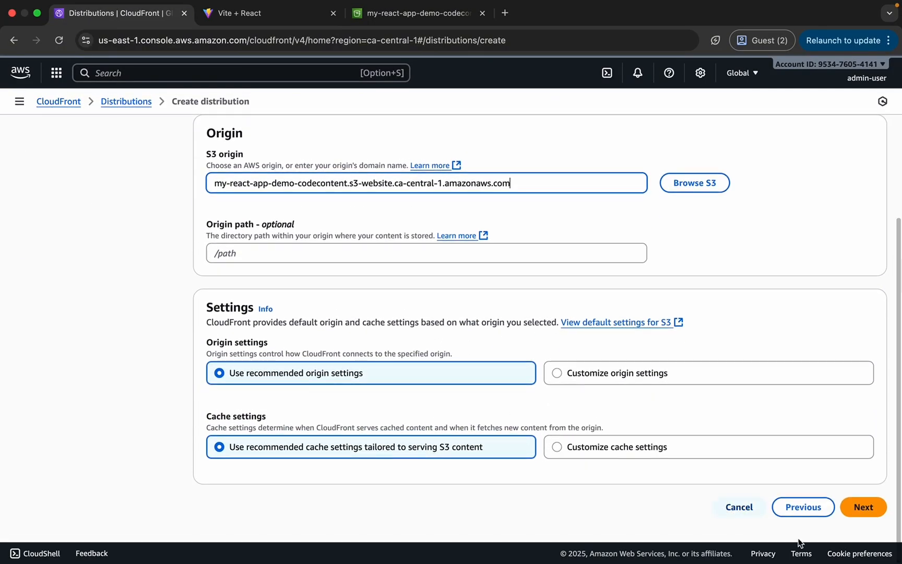
{"action": "left_click", "coordinate": [862, 509]}
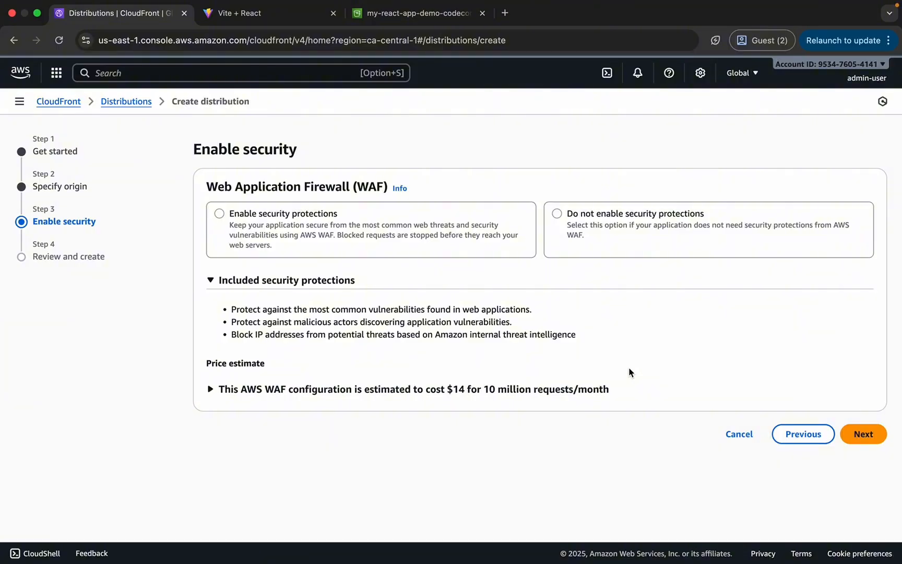
Step: Choose not to enable WAF security protections, review the configuration and create the distribution
{"action": "left_click", "coordinate": [598, 226]}
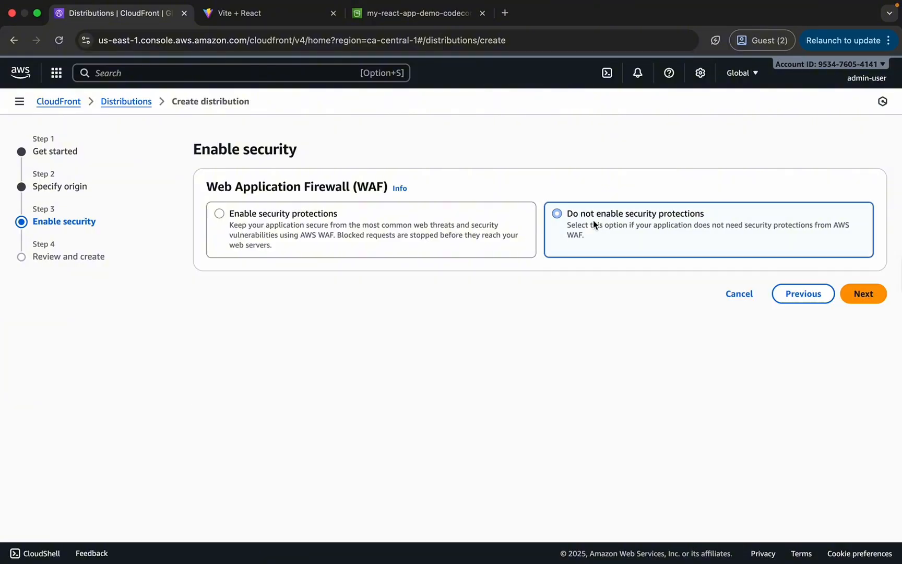
{"action": "left_click", "coordinate": [862, 295]}
{"action": "scroll", "coordinate": [584, 414], "scroll_direction": "down", "scroll_amount": 3}
{"action": "scroll", "coordinate": [584, 414], "scroll_direction": "up", "scroll_amount": 3}
{"action": "scroll", "coordinate": [583, 414], "scroll_direction": "down", "scroll_amount": 3}
{"action": "left_click", "coordinate": [846, 508]}
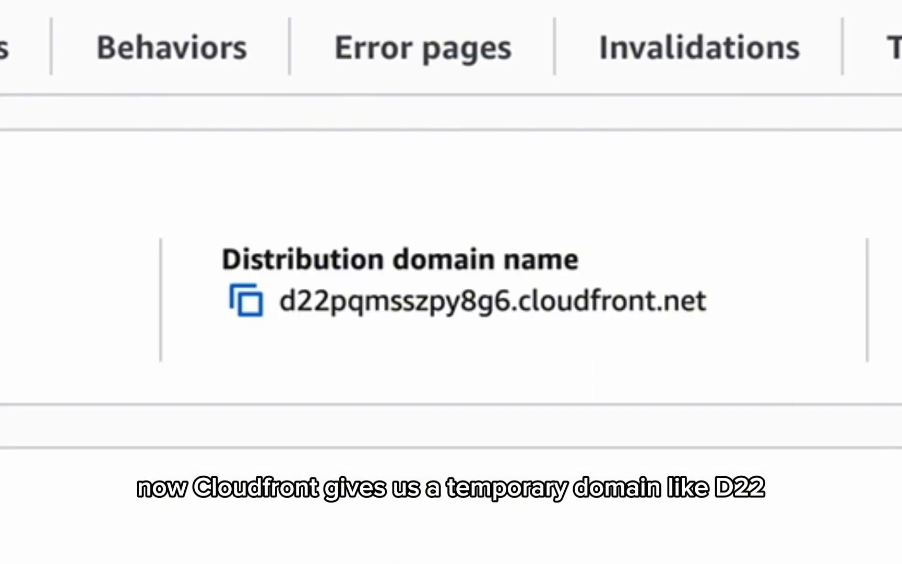
Step: Set the protocol of the my-react-app-prod distribution's S3 website origin to HTTP only and save the changes
{"action": "left_click", "coordinate": [344, 167]}
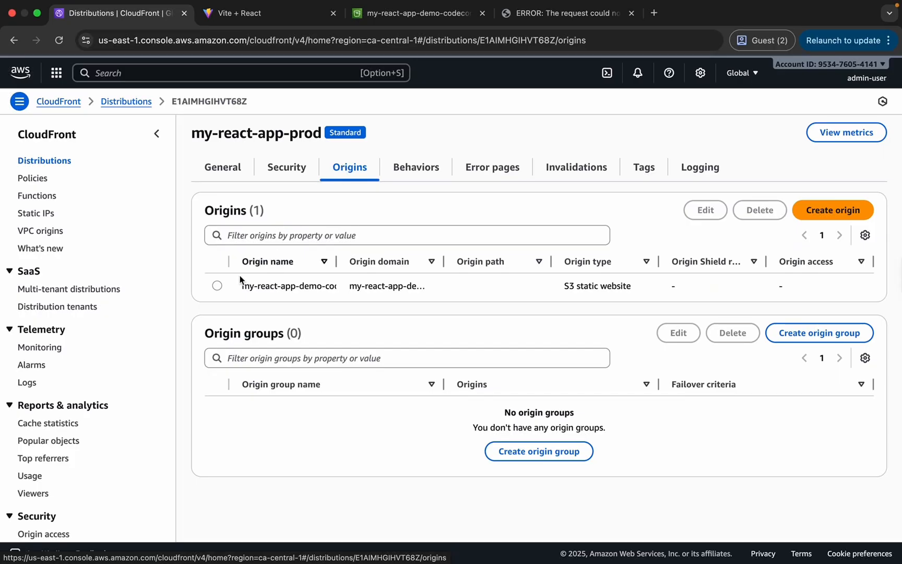
{"action": "left_click", "coordinate": [219, 287]}
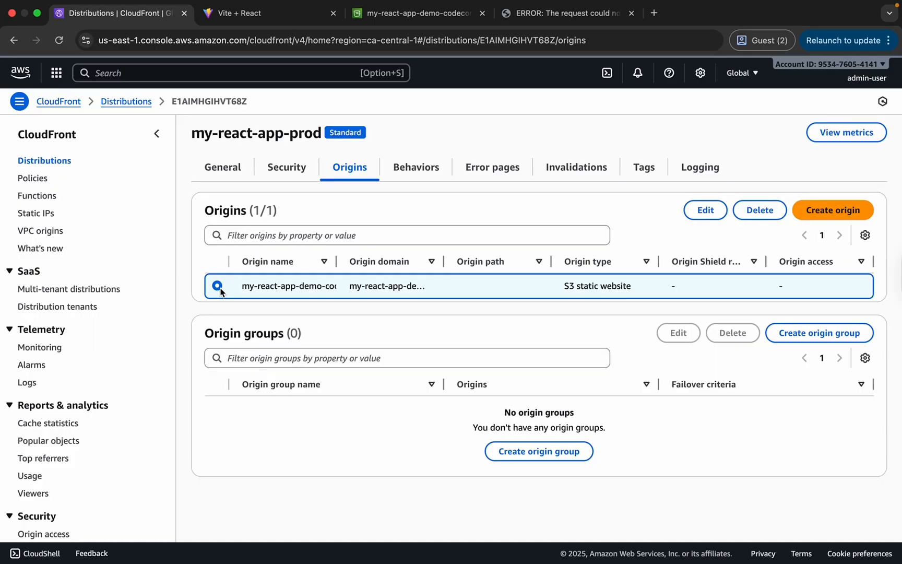
{"action": "left_click", "coordinate": [698, 215]}
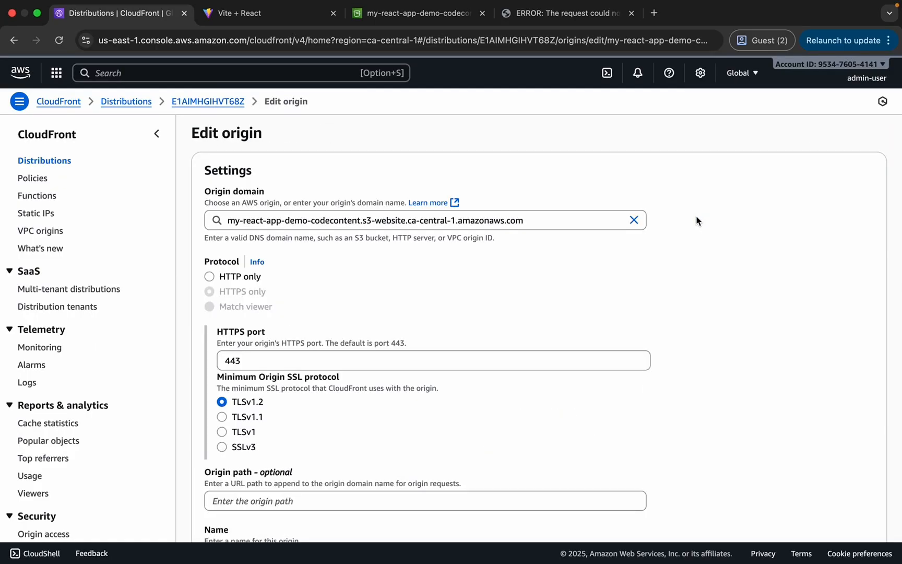
{"action": "left_click", "coordinate": [219, 278]}
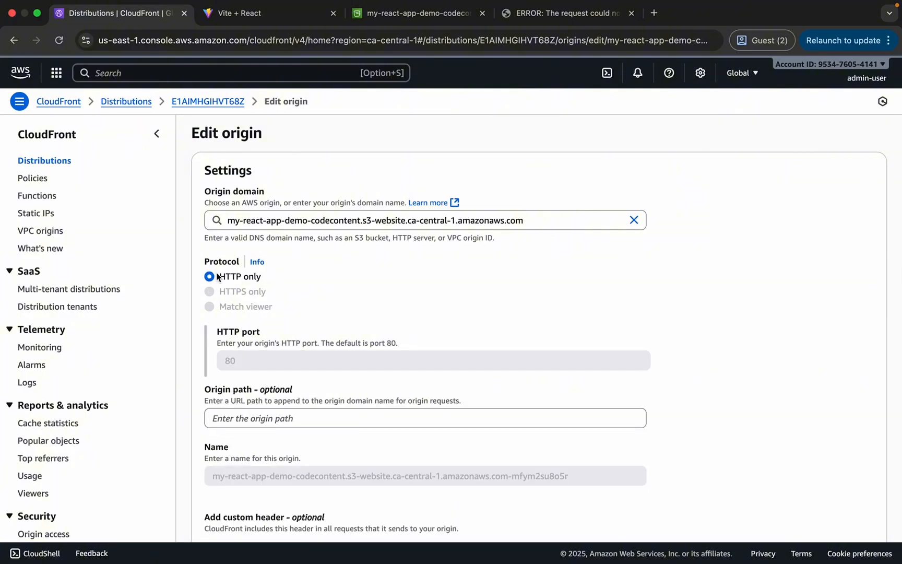
{"action": "scroll", "coordinate": [355, 291], "scroll_direction": "down", "scroll_amount": 5}
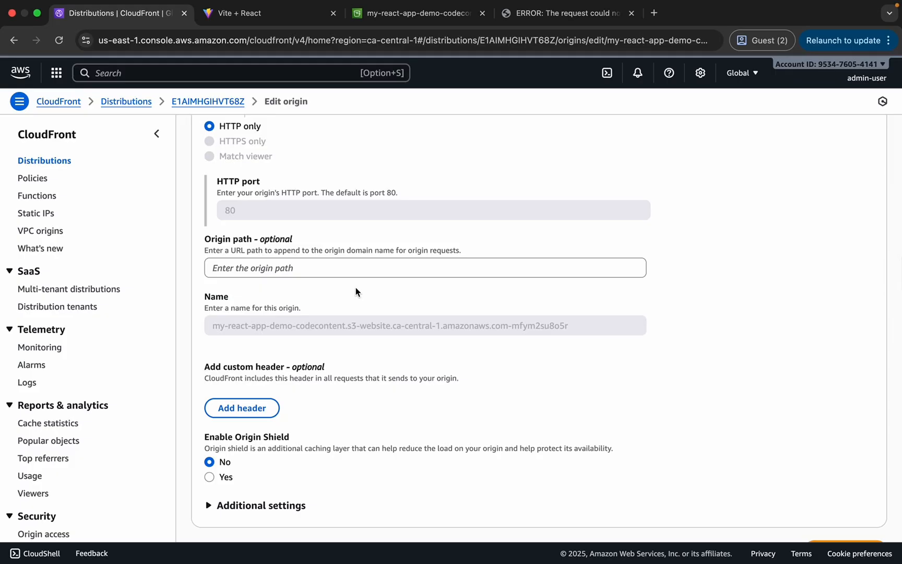
{"action": "scroll", "coordinate": [355, 287], "scroll_direction": "down", "scroll_amount": 2}
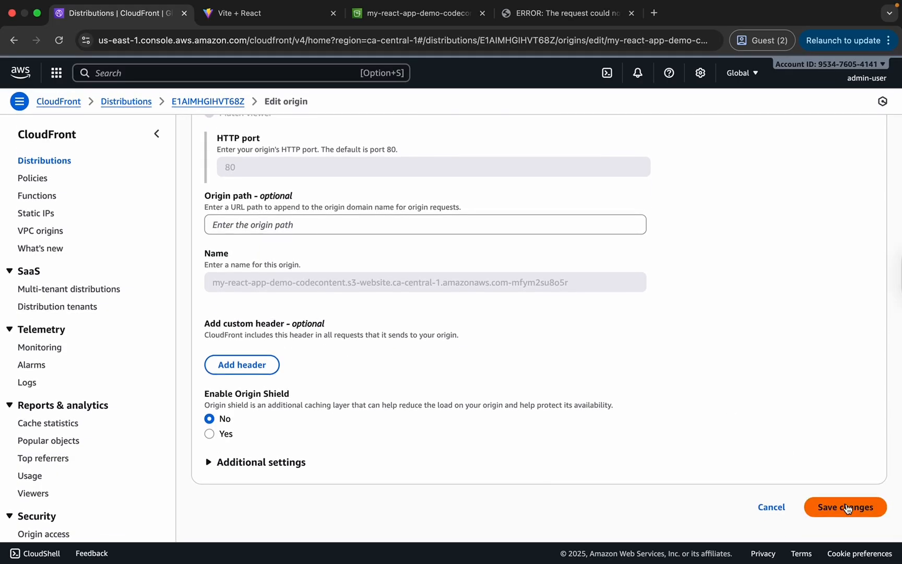
{"action": "left_click", "coordinate": [853, 507]}
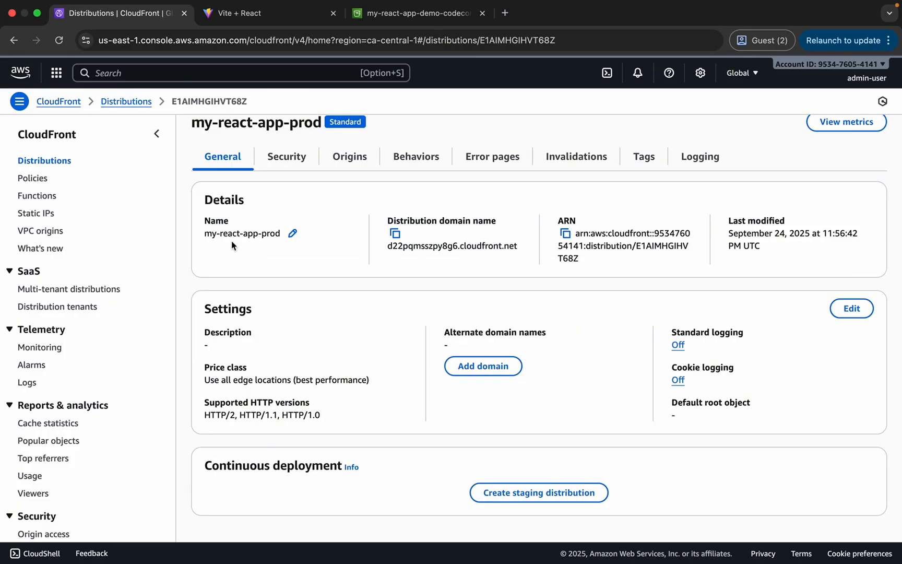
Step: Copy the CloudFront distribution's domain name from the distributions list and load it in a new browser tab
{"action": "left_click", "coordinate": [141, 101]}
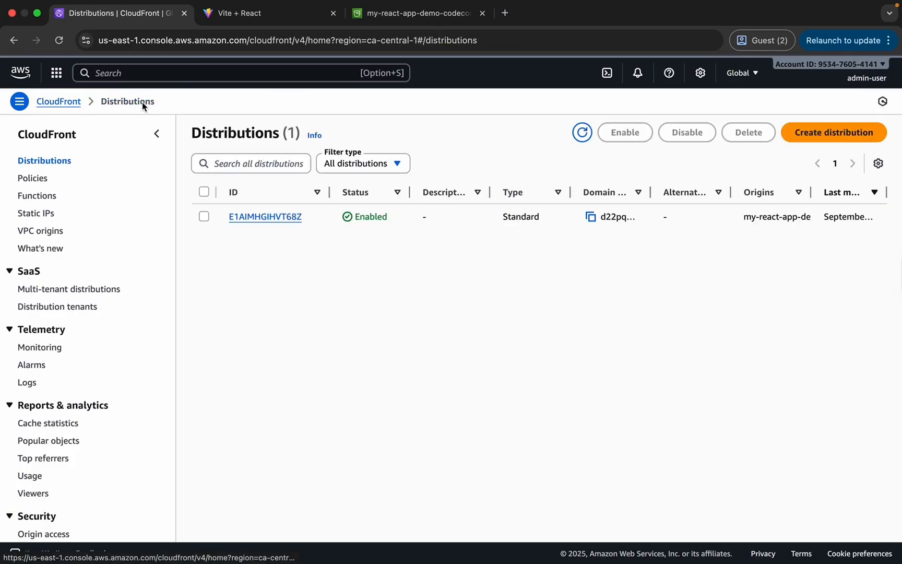
{"action": "left_click", "coordinate": [591, 218]}
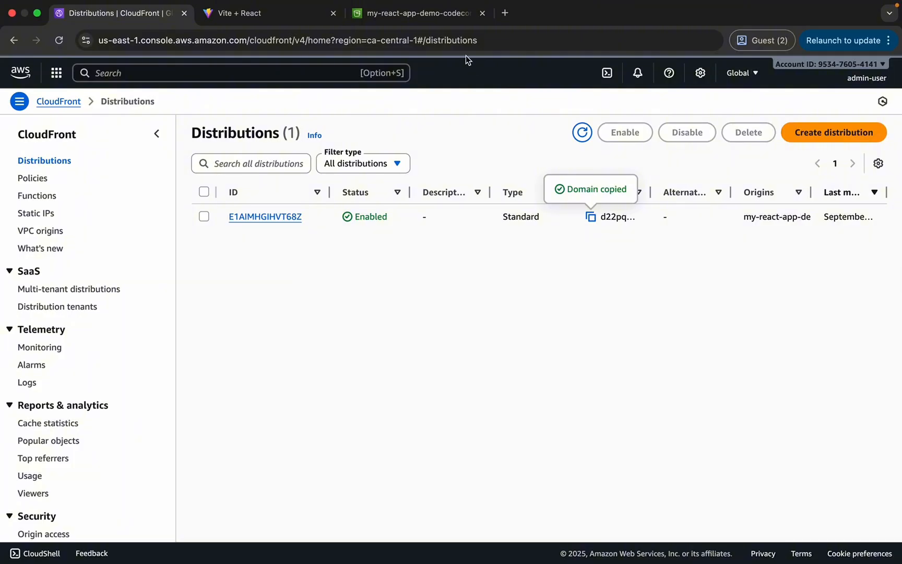
{"action": "left_click", "coordinate": [505, 13]}
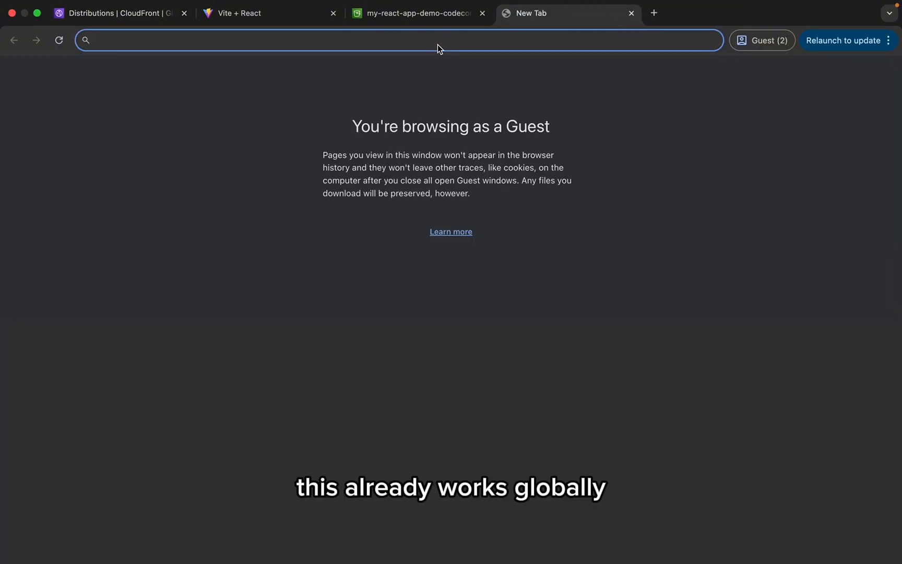
{"action": "key", "text": "super+v"}
{"action": "key", "text": "Return"}
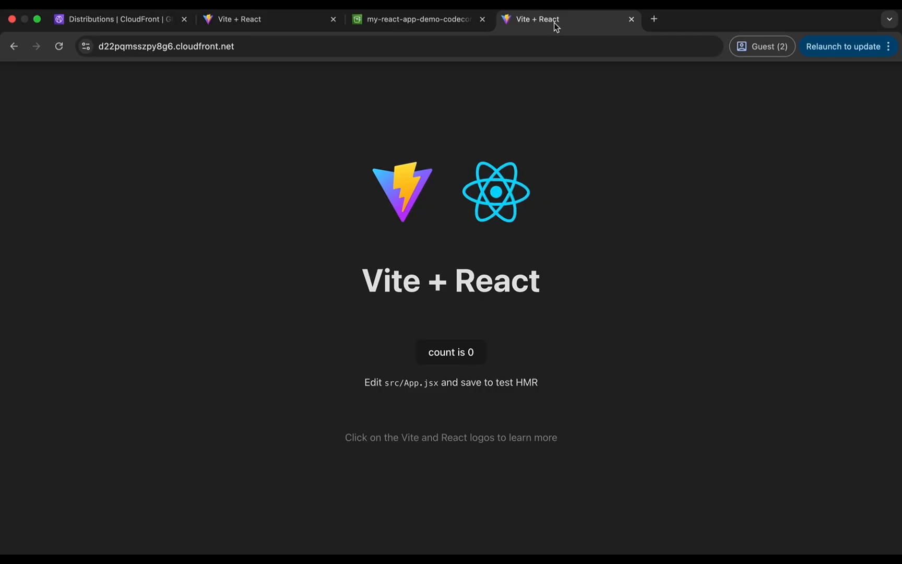
Step: Find and open AWS Certificate Manager, and switch the region to N. Virginia (us-east-1)
{"action": "left_click", "coordinate": [102, 21]}
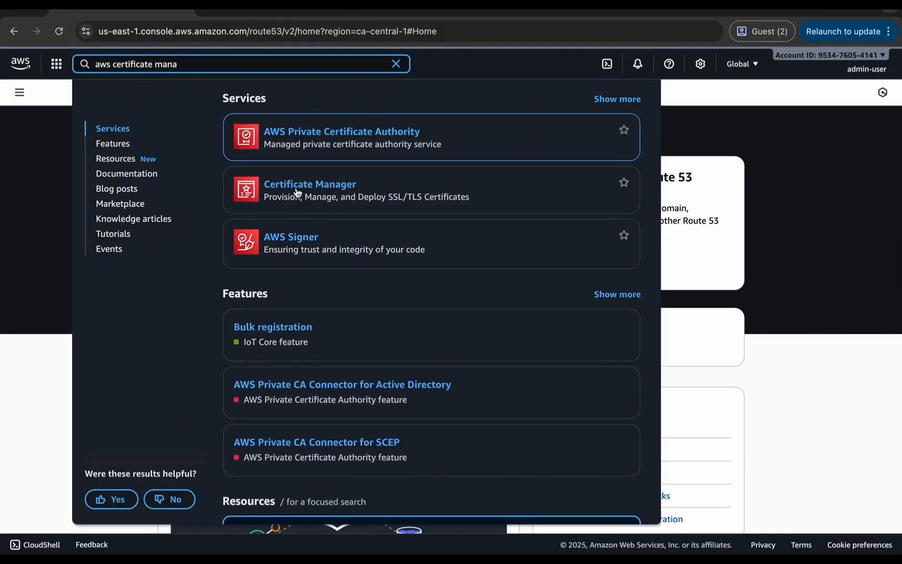
{"action": "left_click", "coordinate": [297, 185]}
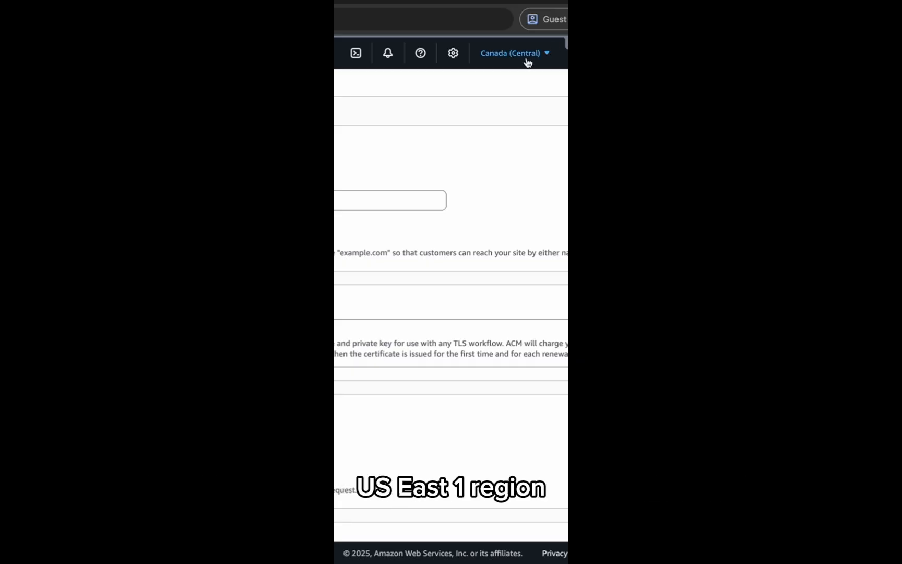
{"action": "left_click", "coordinate": [526, 62]}
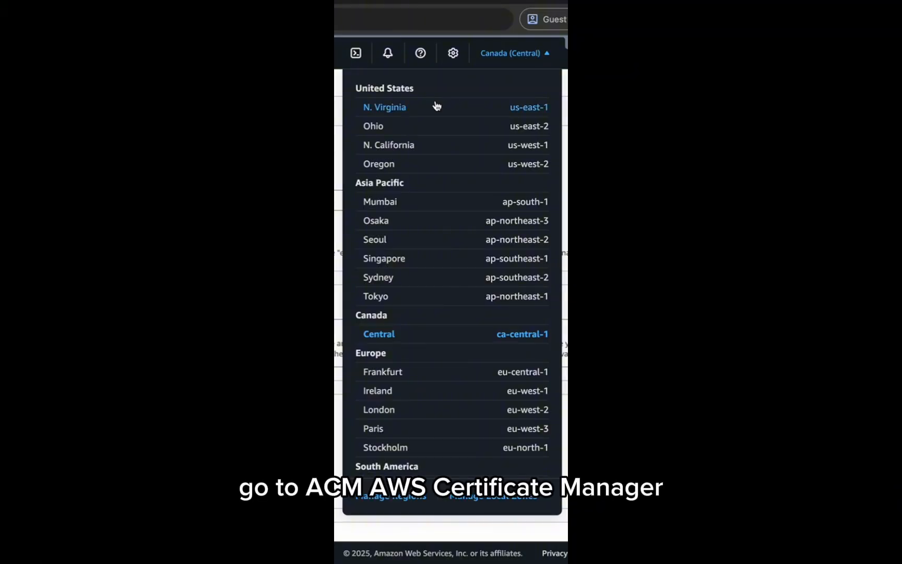
{"action": "left_click", "coordinate": [397, 111]}
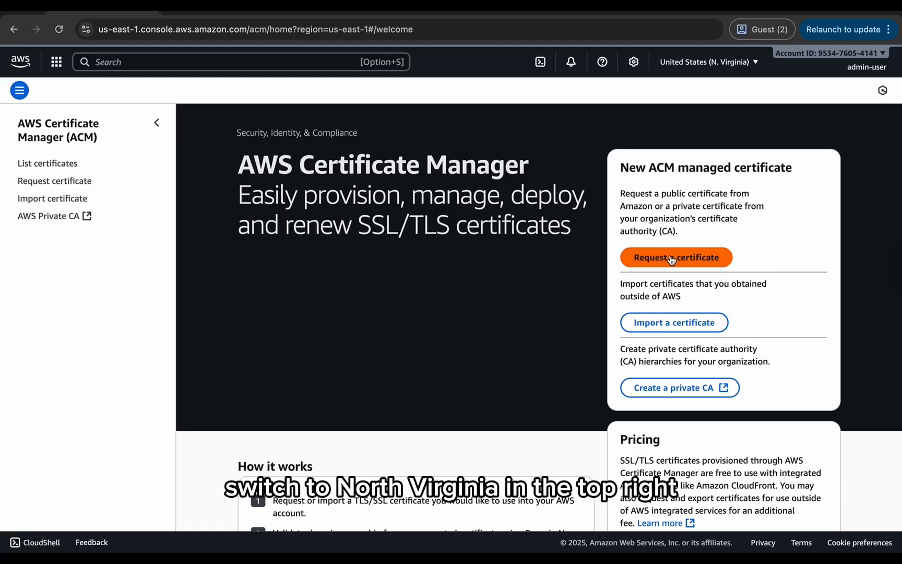
{"action": "left_click", "coordinate": [672, 259]}
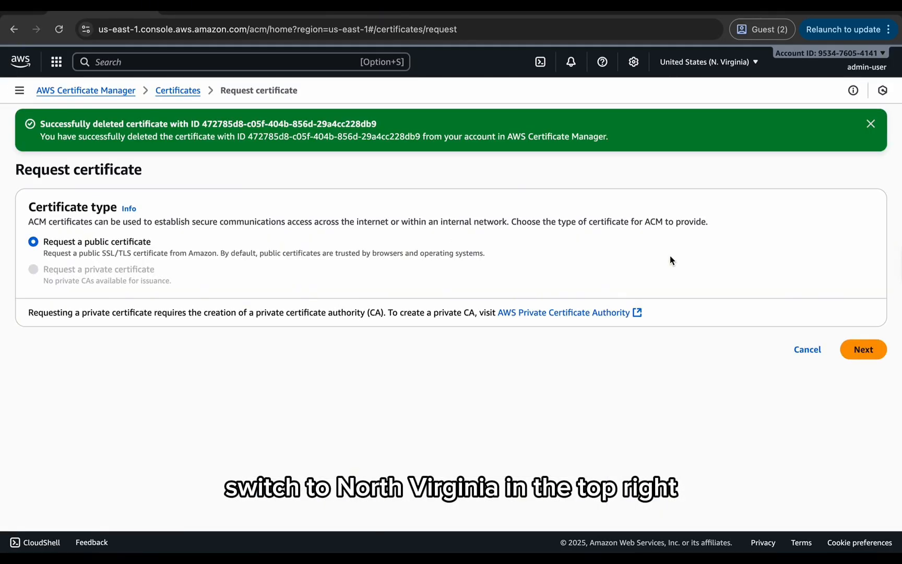
{"action": "left_click", "coordinate": [864, 350]}
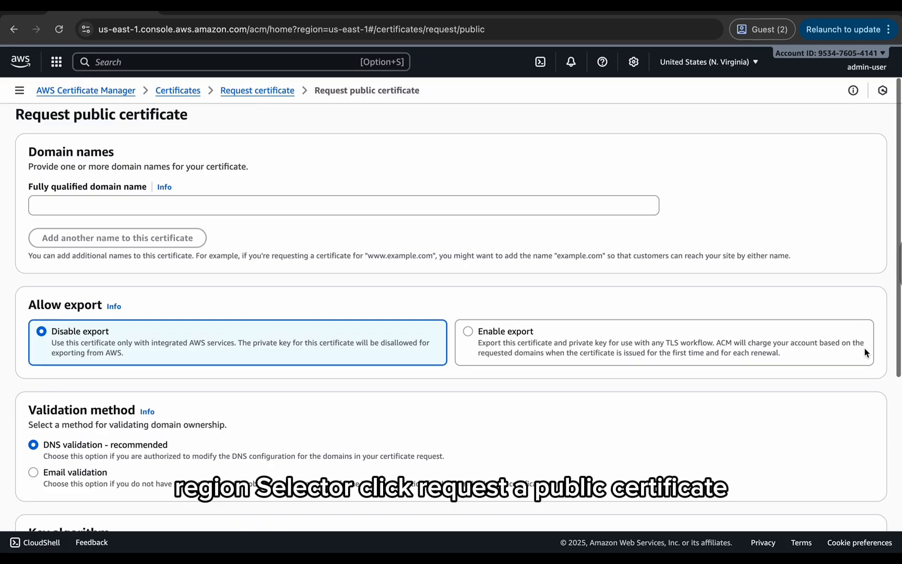
{"action": "scroll", "coordinate": [631, 374], "scroll_direction": "down", "scroll_amount": 1}
{"action": "left_click", "coordinate": [64, 190]}
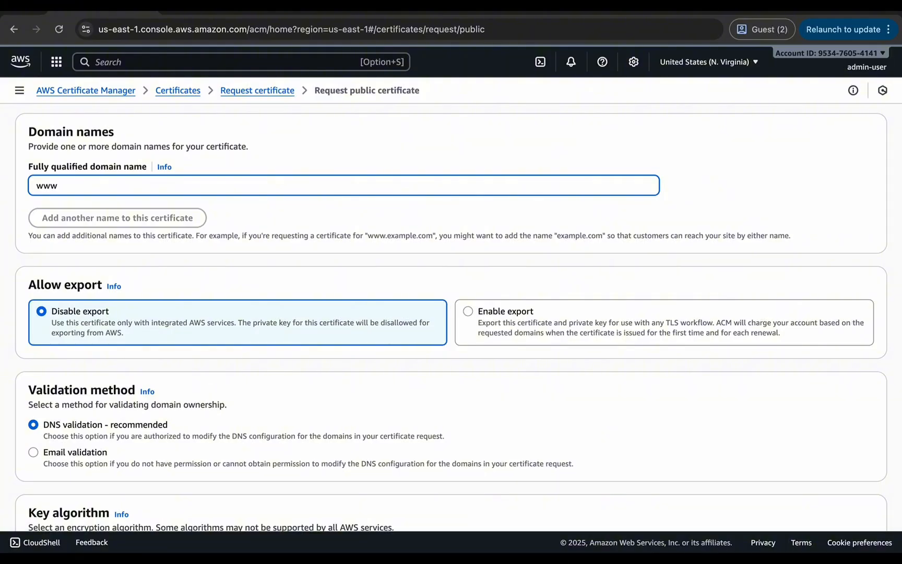
{"action": "key", "text": "BackSpace"}
{"action": "key", "text": "BackSpace"}
{"action": "type", "text": "ive"}
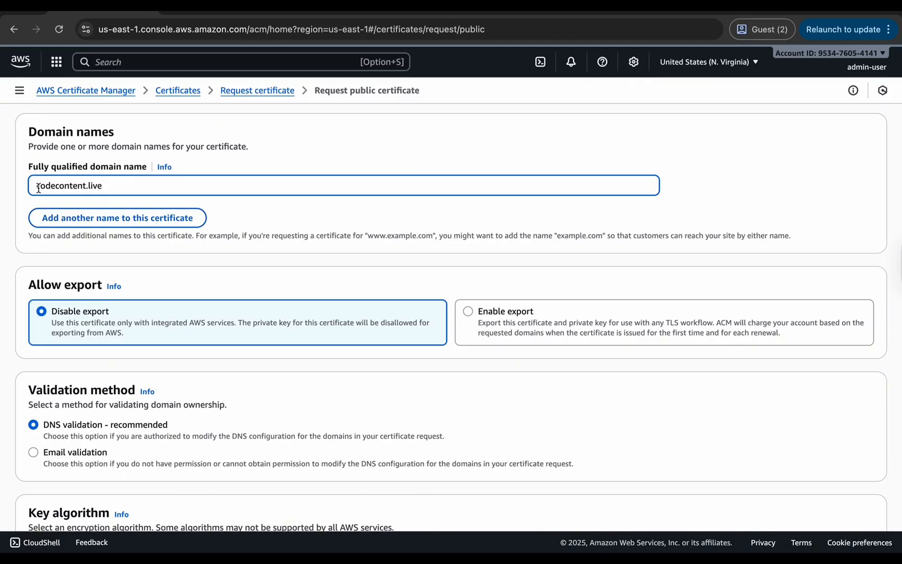
{"action": "type", "text": "."}
Step: Add codecontent.live as a second domain name and submit the certificate request with DNS validation and RSA 2048
{"action": "left_click", "coordinate": [38, 218]}
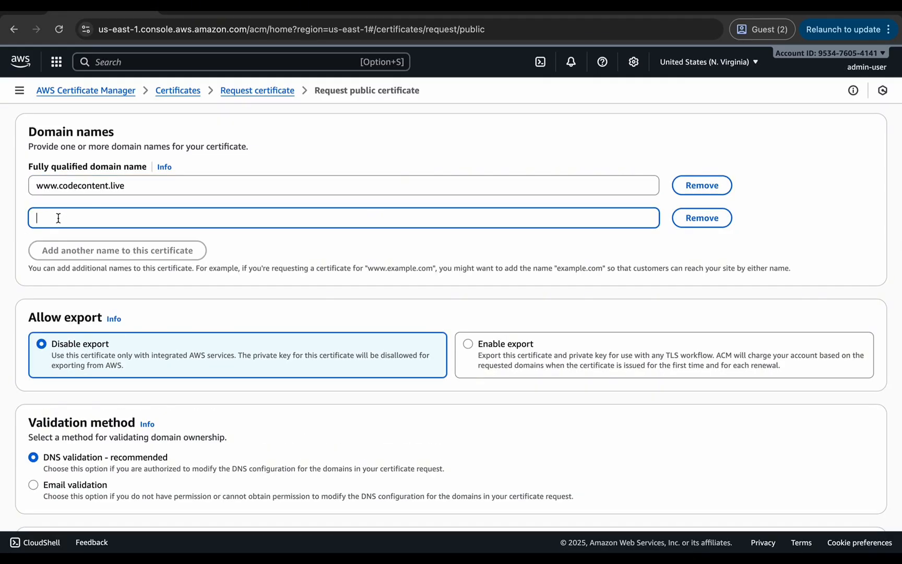
{"action": "type", "text": "codecontent.live"}
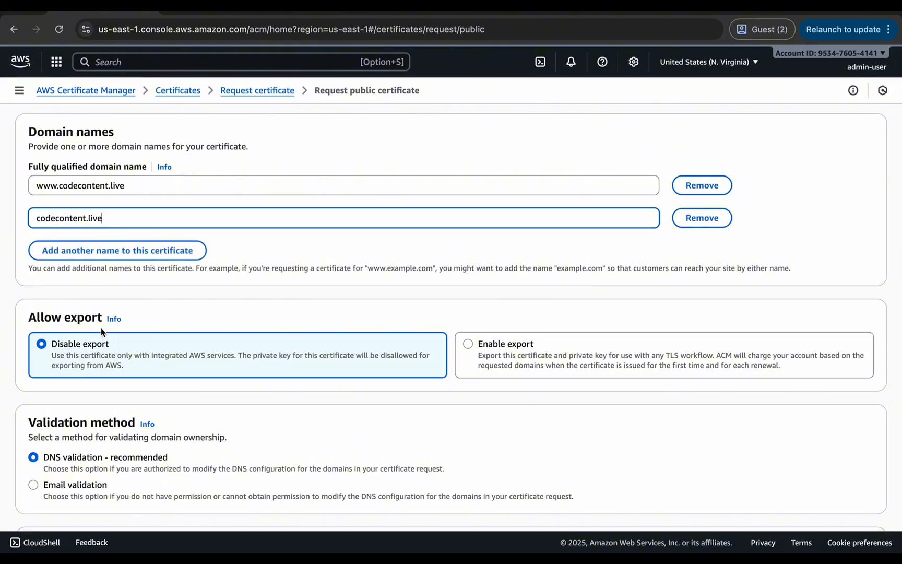
{"action": "scroll", "coordinate": [101, 328], "scroll_direction": "down", "scroll_amount": 6}
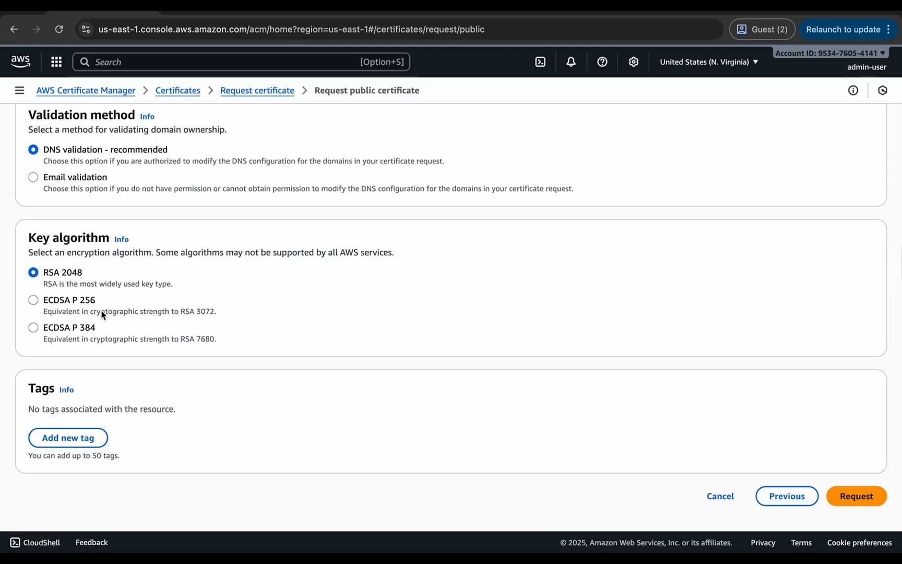
{"action": "left_click", "coordinate": [857, 503]}
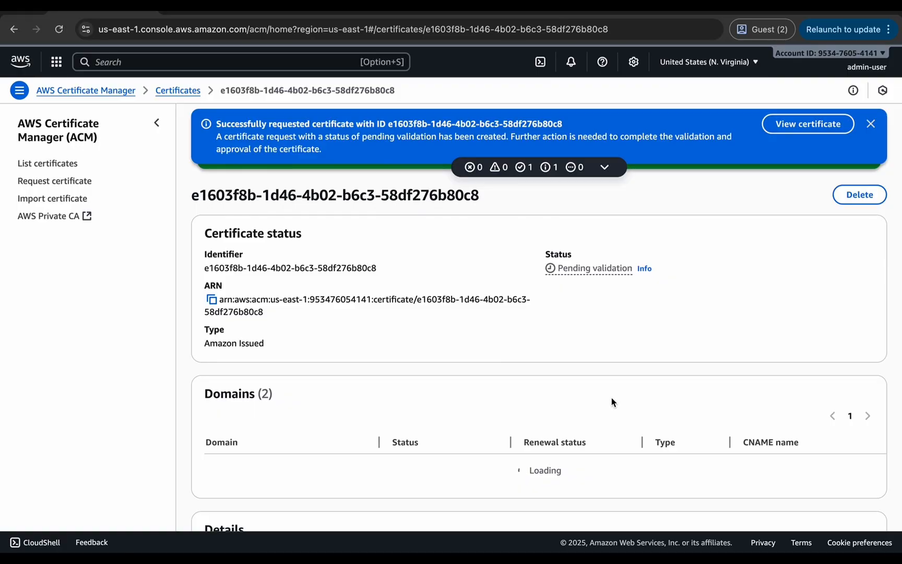
Step: Switch to Namecheap's Advanced DNS settings for codecontent.live and save a new ALIAS record with host @ and target d22pqmsszpy8g6.cloudfront.net
{"action": "left_click", "coordinate": [562, 11]}
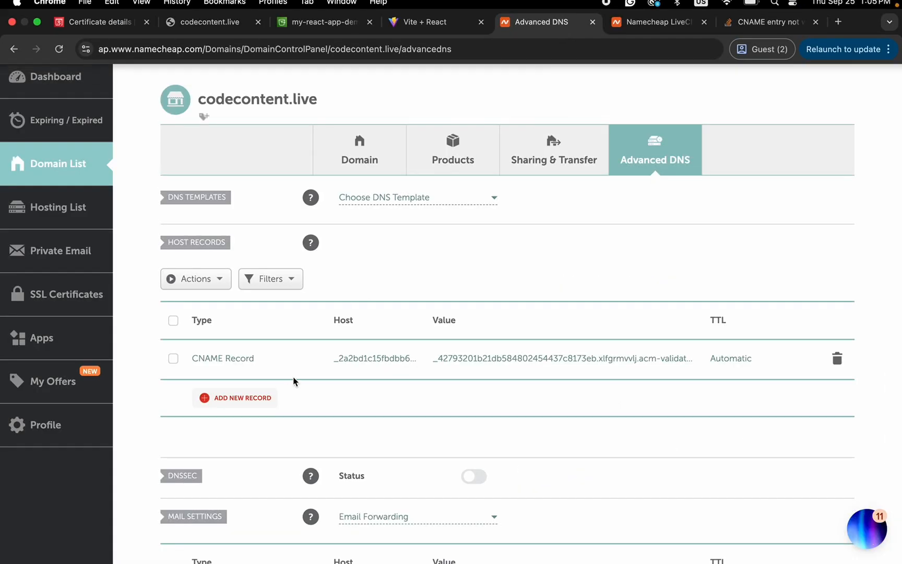
{"action": "left_click", "coordinate": [240, 401]}
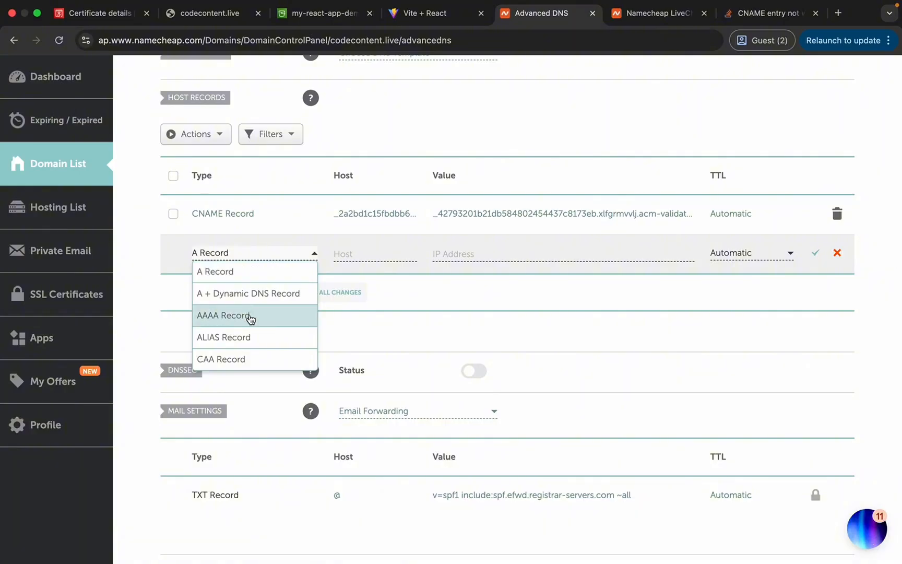
{"action": "scroll", "coordinate": [253, 313], "scroll_direction": "down", "scroll_amount": 4}
{"action": "scroll", "coordinate": [253, 312], "scroll_direction": "up", "scroll_amount": 5}
{"action": "scroll", "coordinate": [253, 312], "scroll_direction": "down", "scroll_amount": 1}
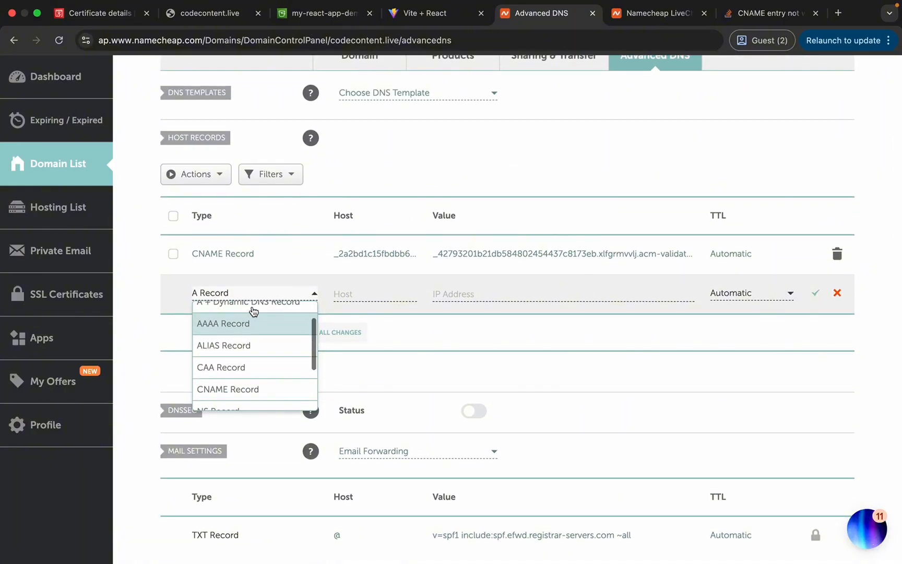
{"action": "scroll", "coordinate": [253, 312], "scroll_direction": "up", "scroll_amount": 1}
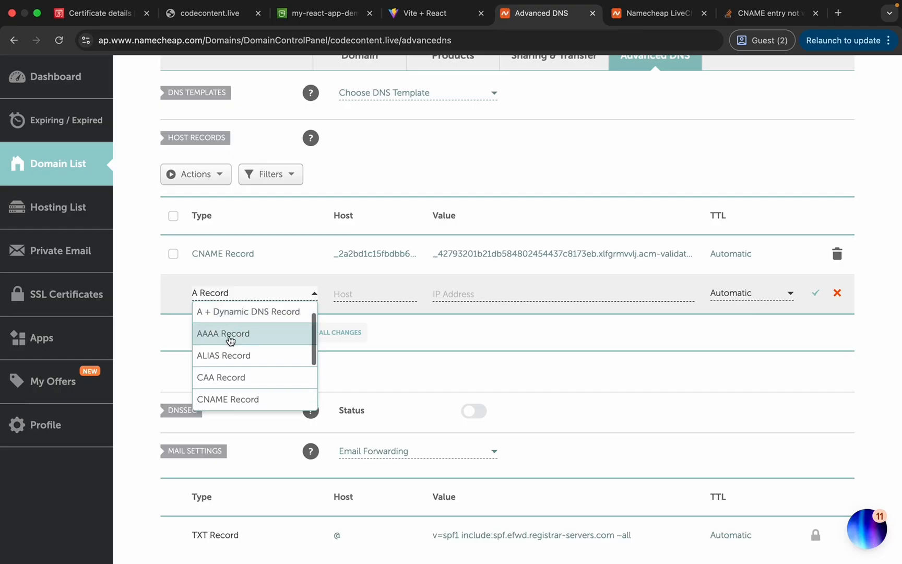
{"action": "left_click", "coordinate": [234, 354]}
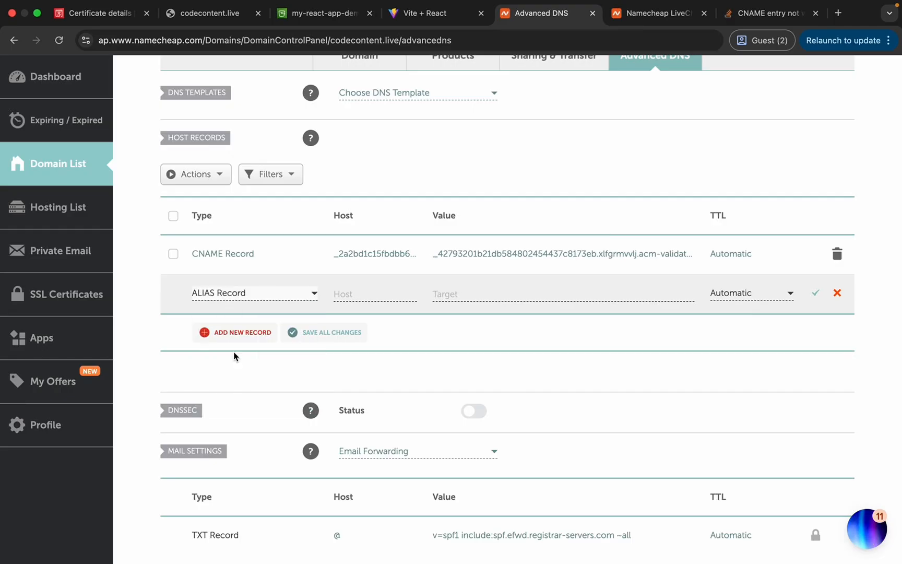
{"action": "left_click", "coordinate": [343, 293]}
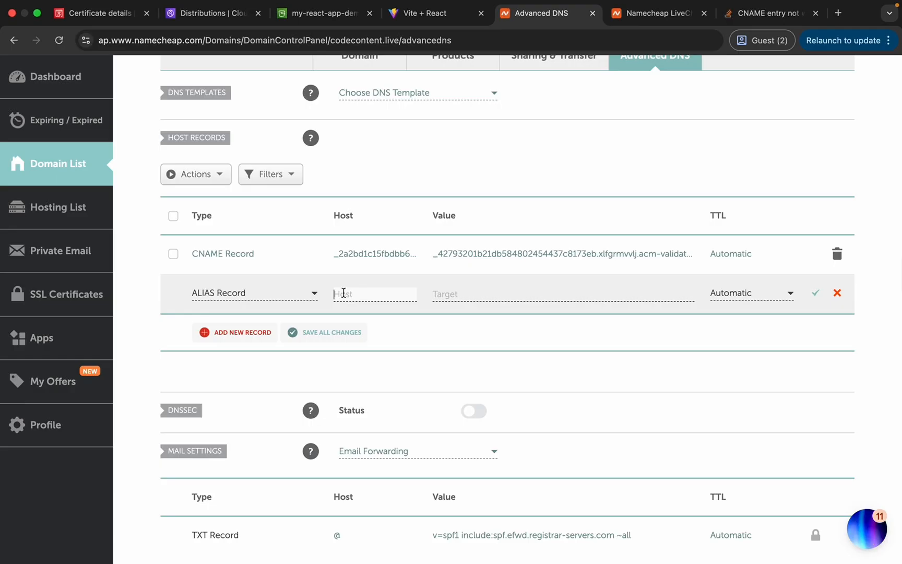
{"action": "type", "text": "@"}
{"action": "left_click", "coordinate": [450, 287]}
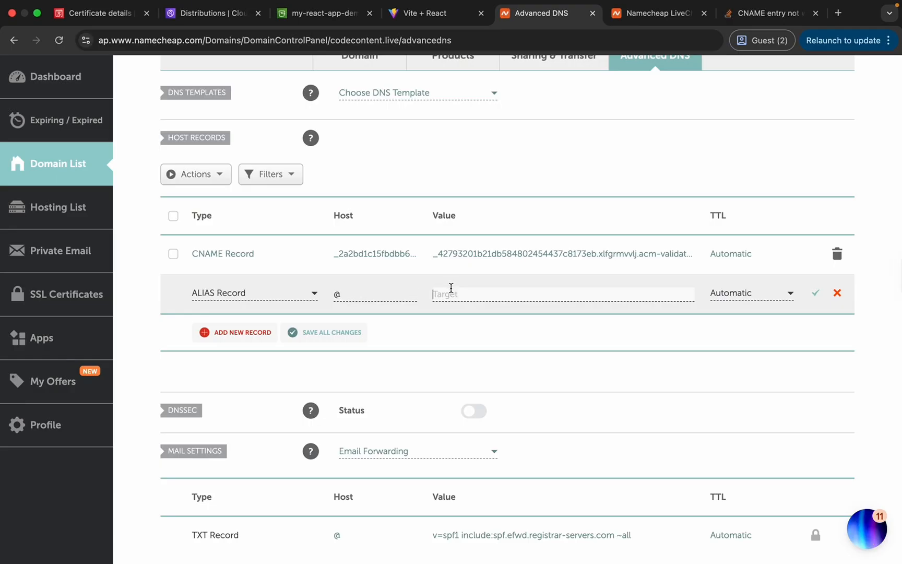
{"action": "type", "text": "d22pqmsszpy8g6.cloudfront.net"}
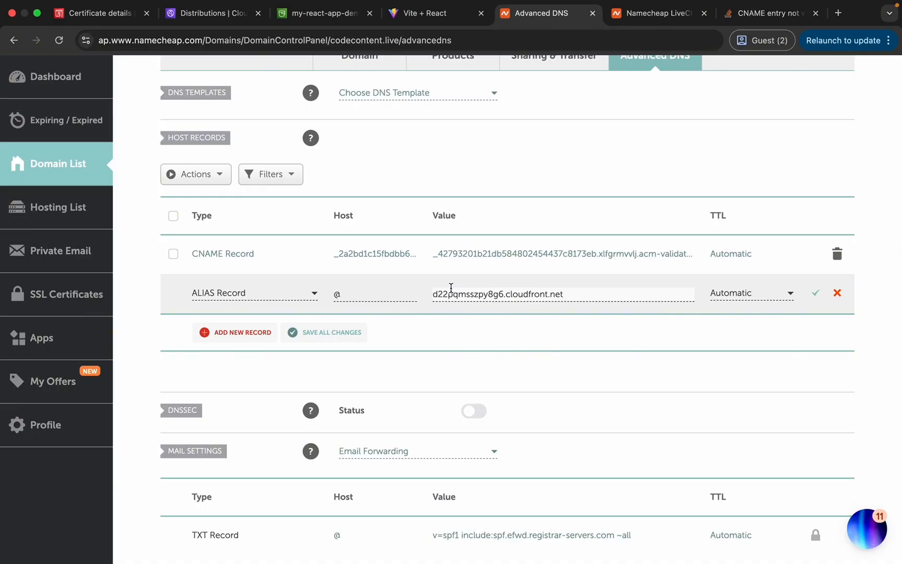
{"action": "left_click", "coordinate": [337, 336]}
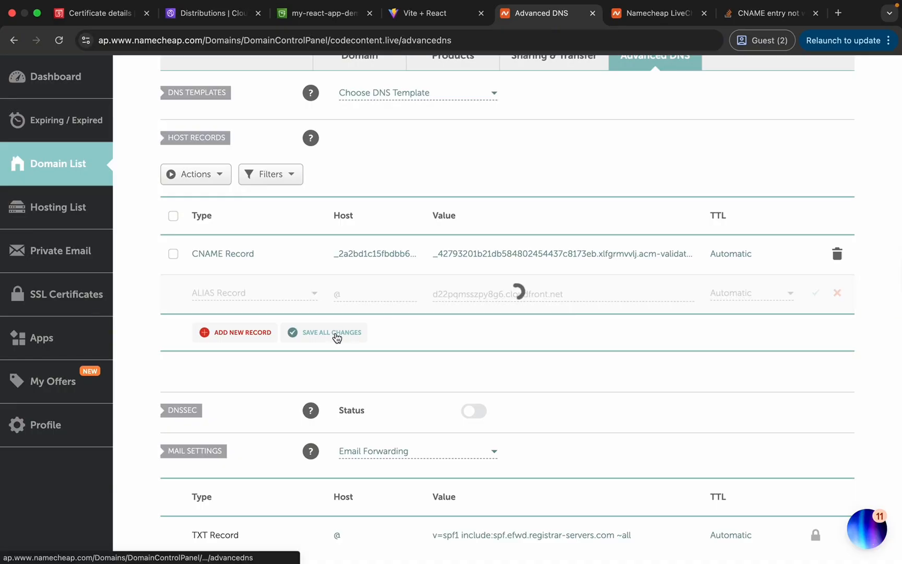
Step: Add and save a CNAME host record with host www and target d22pqmsszpy8g6.cloudfront.net
{"action": "left_click", "coordinate": [258, 334]}
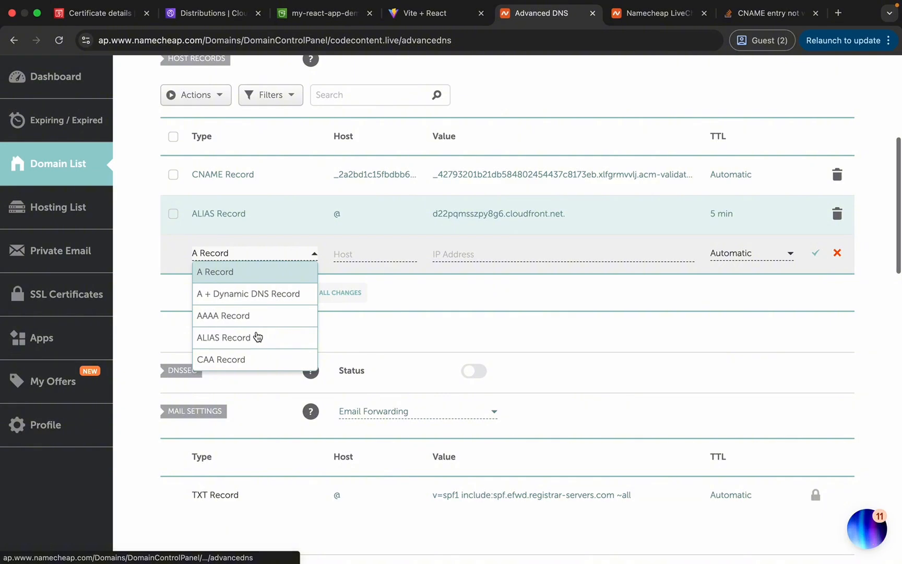
{"action": "scroll", "coordinate": [243, 342], "scroll_direction": "down", "scroll_amount": 3}
{"action": "scroll", "coordinate": [243, 342], "scroll_direction": "up", "scroll_amount": 1}
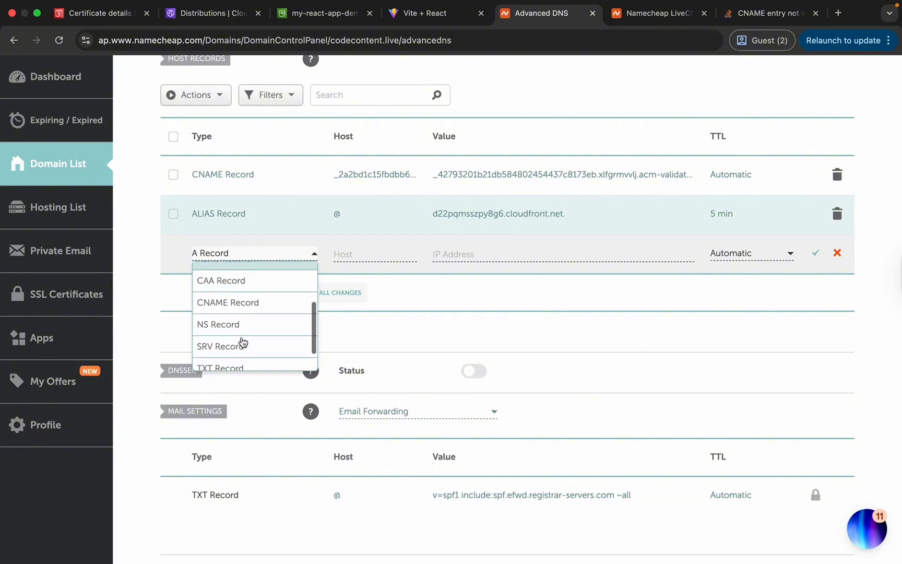
{"action": "left_click", "coordinate": [236, 312]}
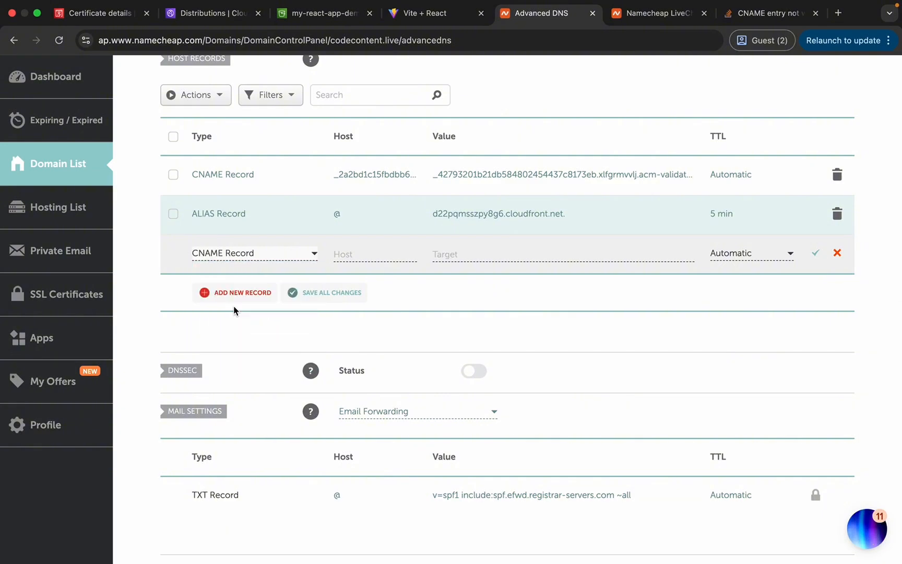
{"action": "left_click", "coordinate": [350, 254]}
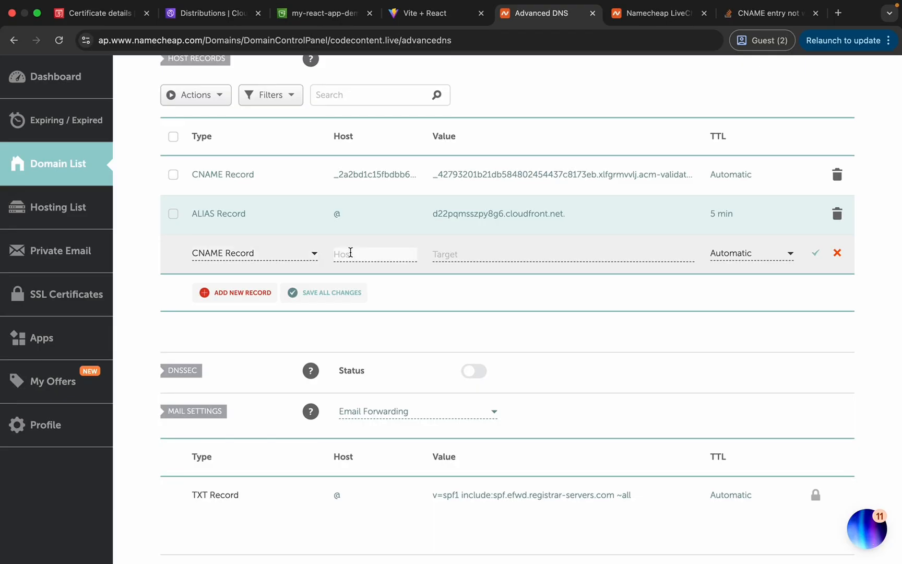
{"action": "type", "text": "www"}
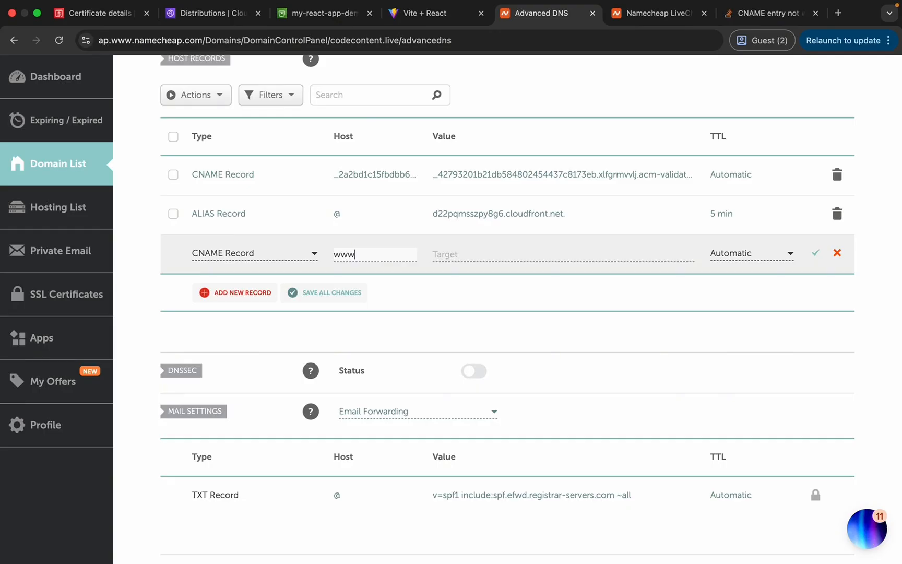
{"action": "left_click", "coordinate": [465, 253]}
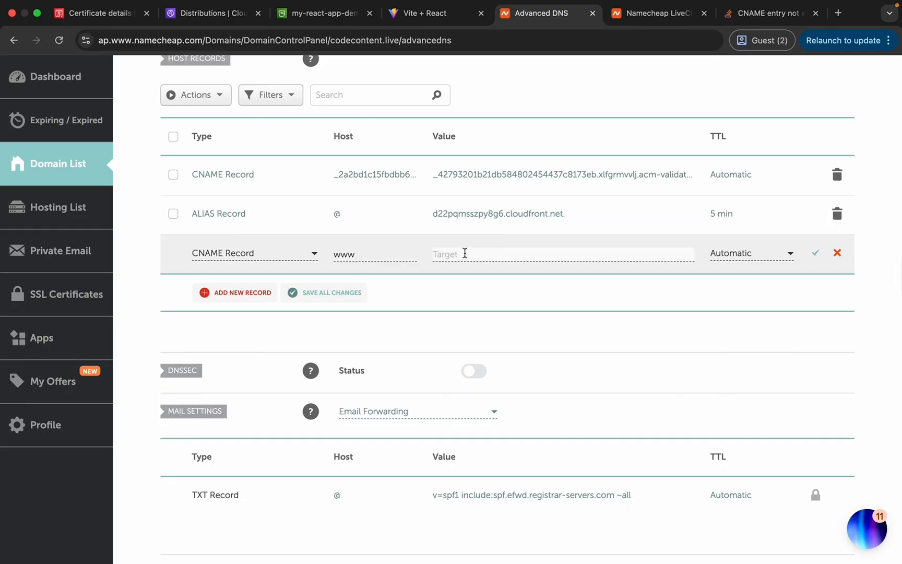
{"action": "type", "text": "d22pqmsszpy8g6.cloudfront.net"}
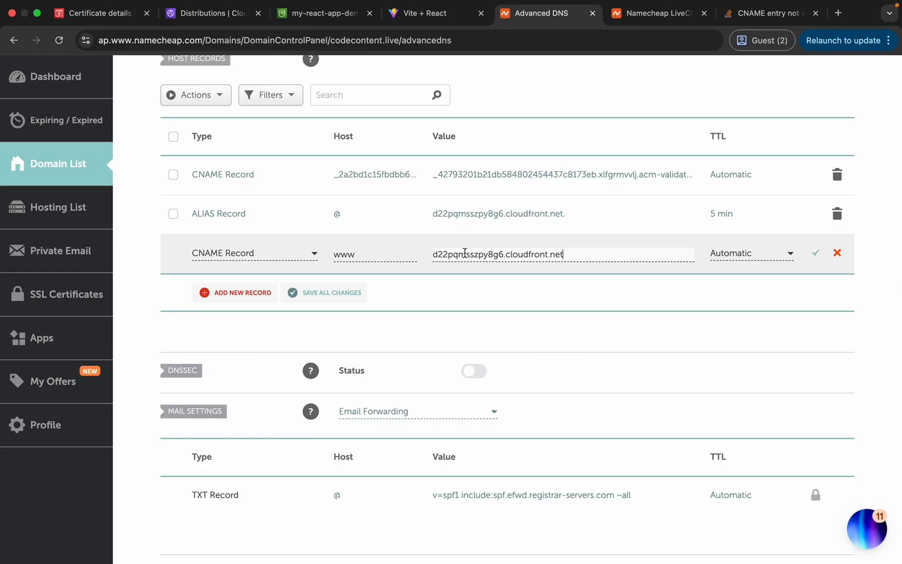
{"action": "left_click", "coordinate": [354, 294]}
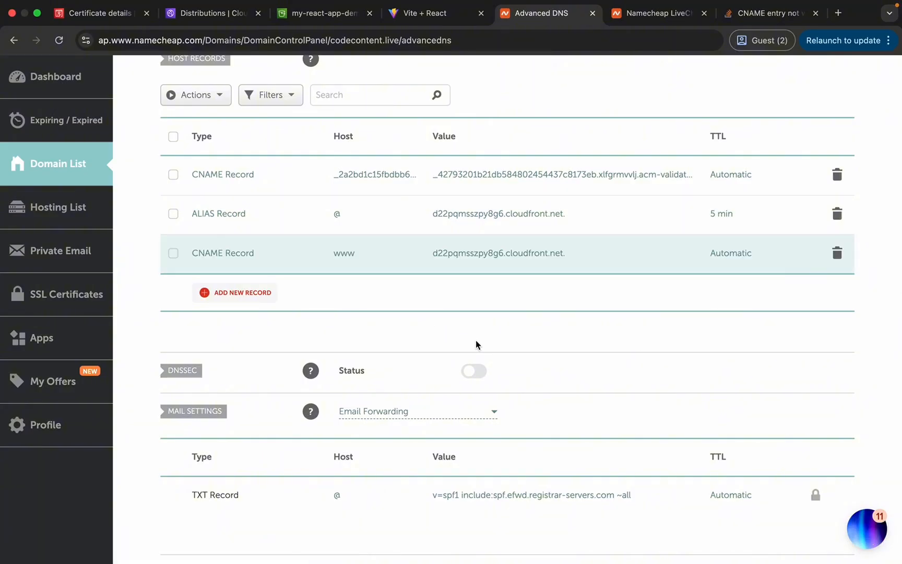
Step: Add a CNAME host record and fill its host with ACM's validation CNAME name for codecontent.live, without the trailing dot
{"action": "left_click", "coordinate": [229, 249]}
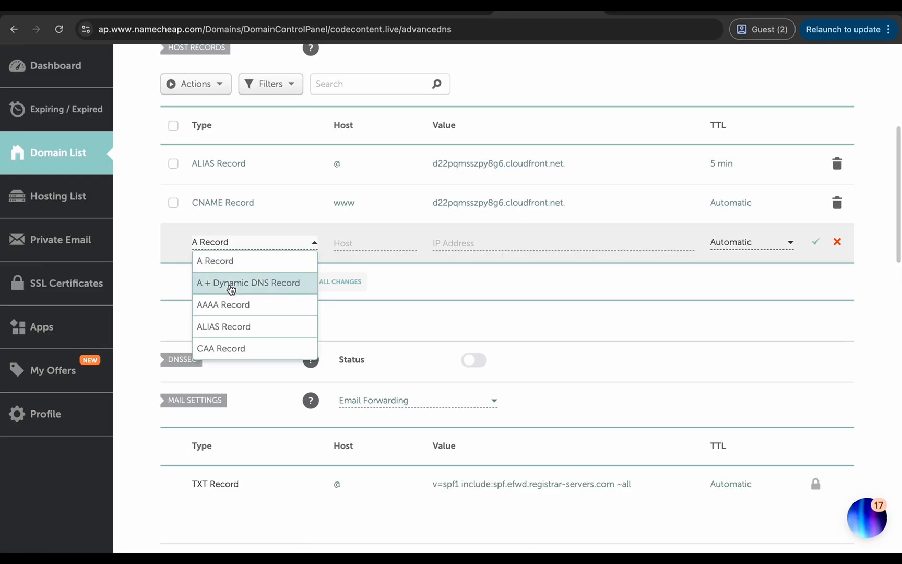
{"action": "scroll", "coordinate": [233, 305], "scroll_direction": "down", "scroll_amount": 1}
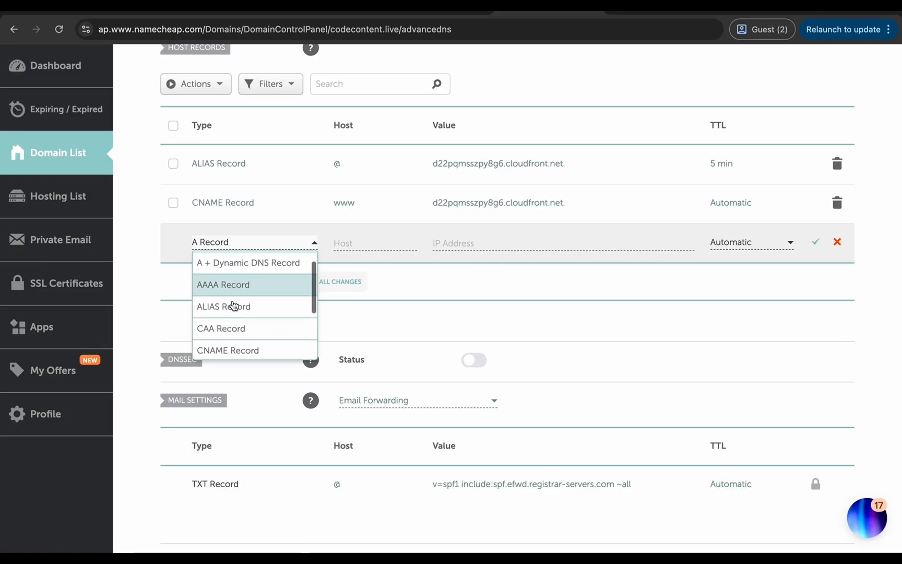
{"action": "scroll", "coordinate": [233, 305], "scroll_direction": "down", "scroll_amount": 2}
{"action": "left_click", "coordinate": [233, 262]}
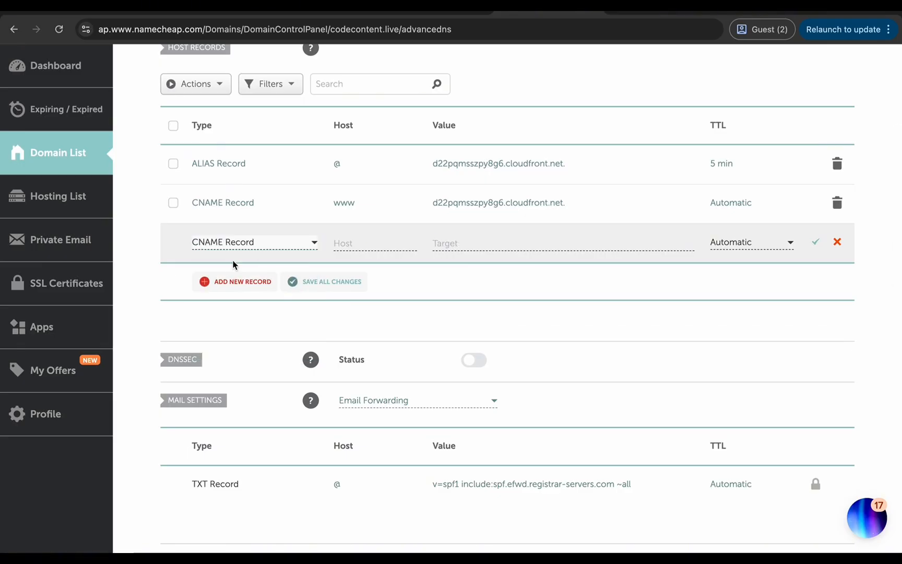
{"action": "left_click", "coordinate": [338, 245]}
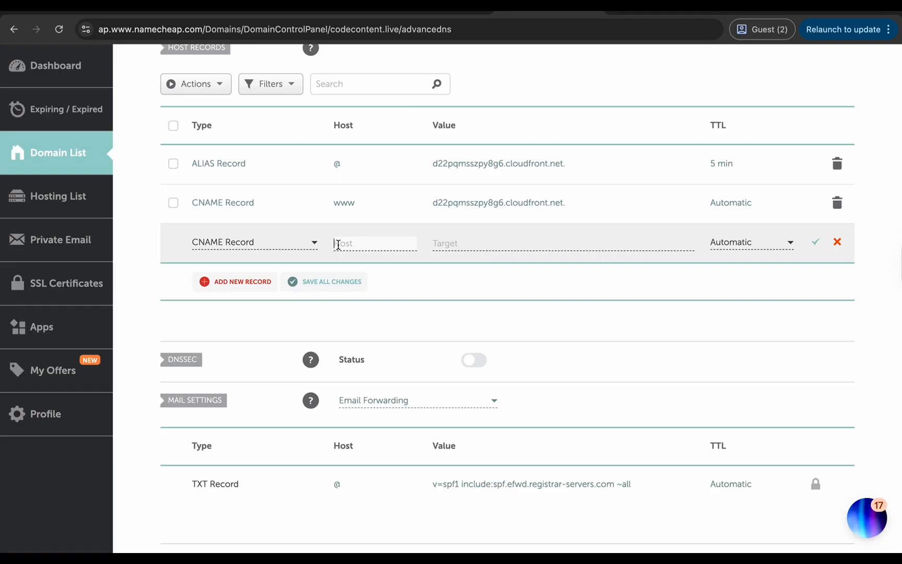
{"action": "left_click", "coordinate": [469, 248]}
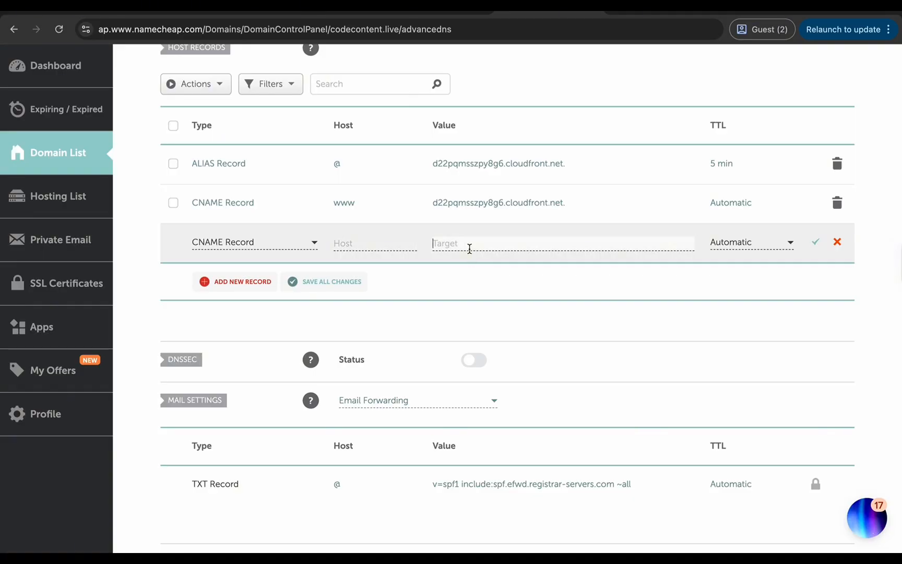
{"action": "key", "text": "ctrl+v"}
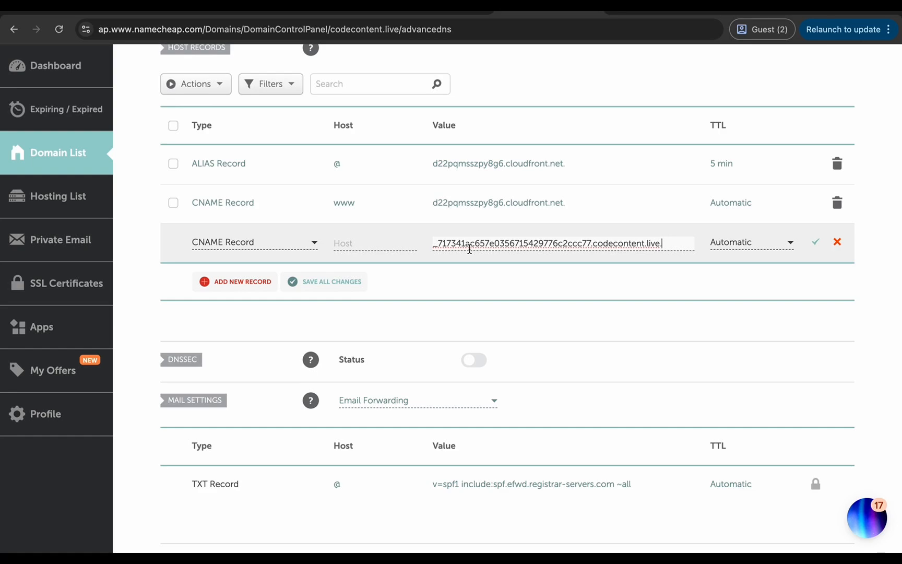
{"action": "key", "text": "BackSpace"}
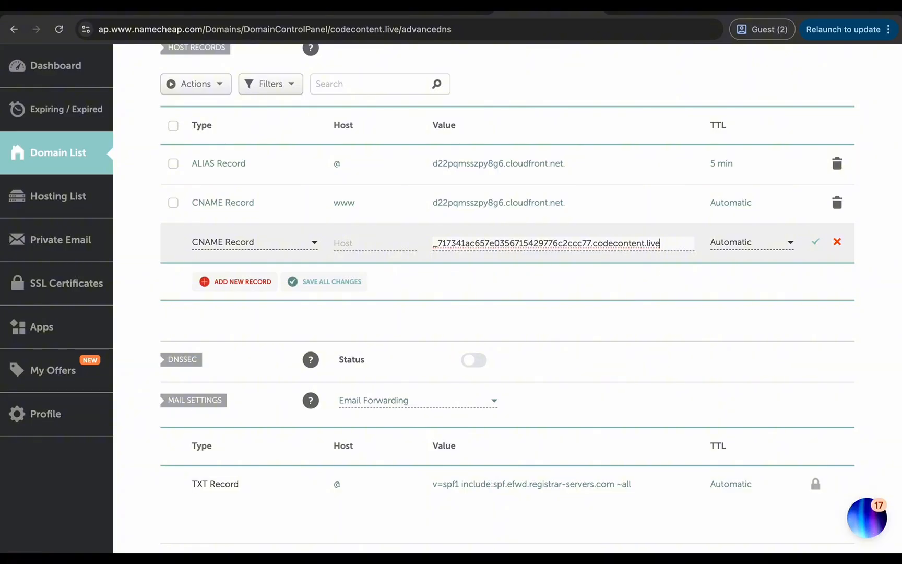
{"action": "key", "text": "ctrl+a"}
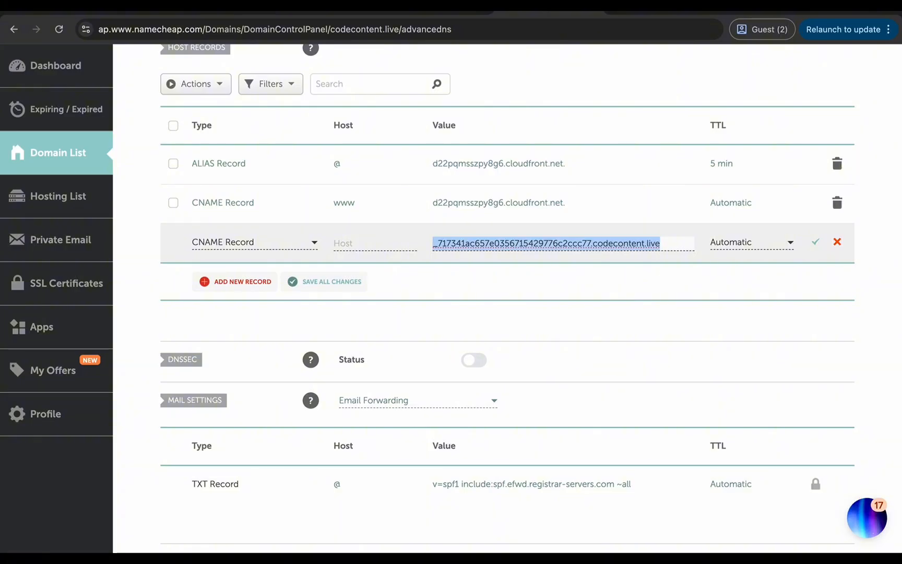
{"action": "key", "text": "BackSpace"}
{"action": "left_click", "coordinate": [393, 244]}
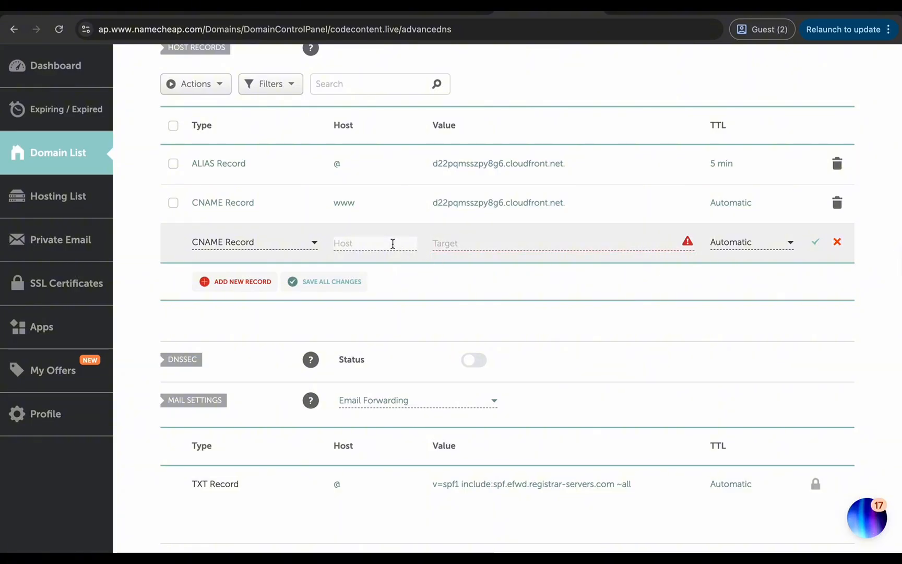
{"action": "key", "text": "super+v"}
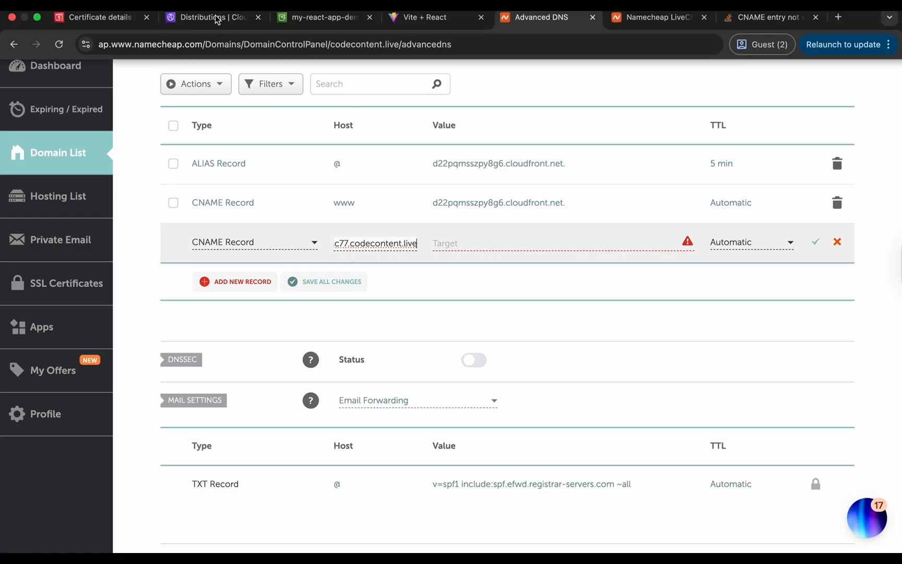
Step: Copy the CNAME value for codecontent.live from AWS Certificate Manager and paste it as the new Namecheap record's target
{"action": "left_click", "coordinate": [112, 19]}
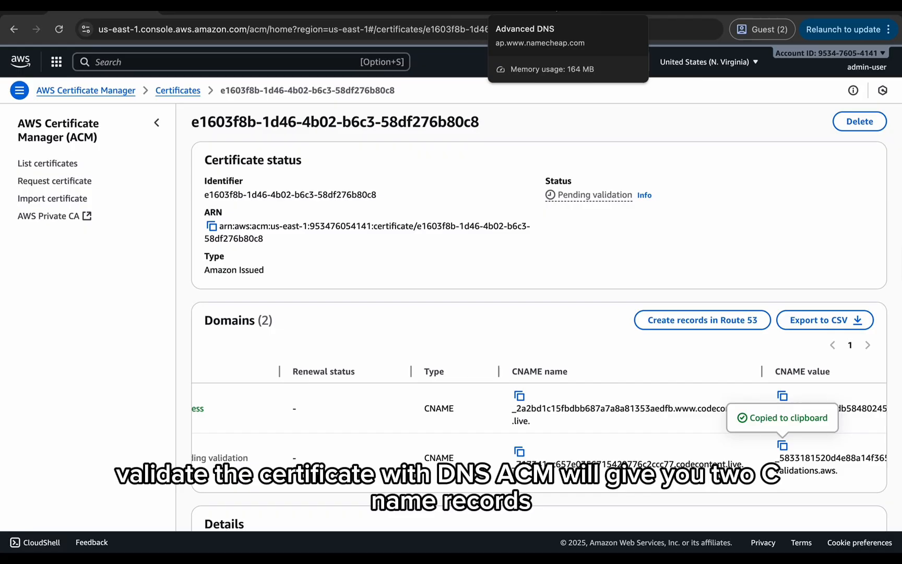
{"action": "left_click", "coordinate": [555, 4]}
{"action": "left_click", "coordinate": [488, 244]}
{"action": "key", "text": "super+v"}
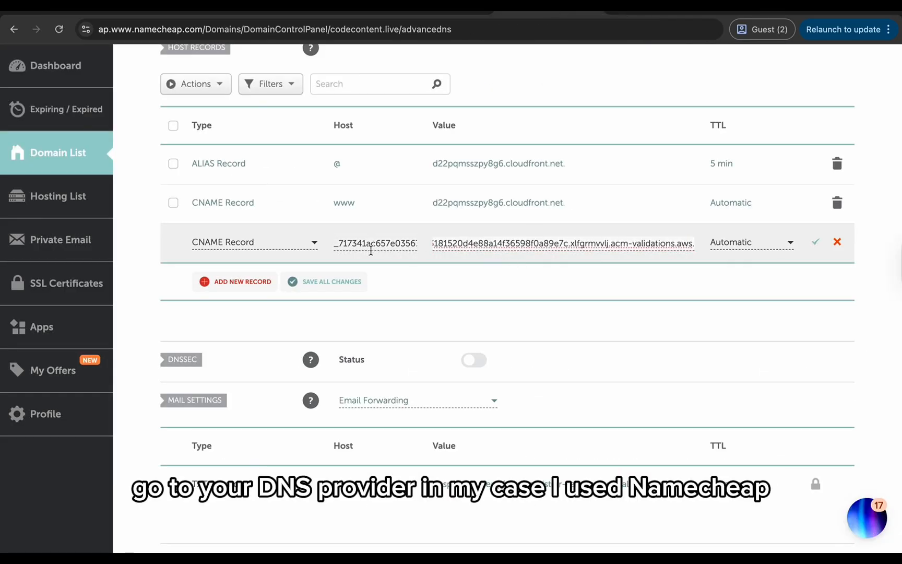
{"action": "left_click", "coordinate": [234, 282]}
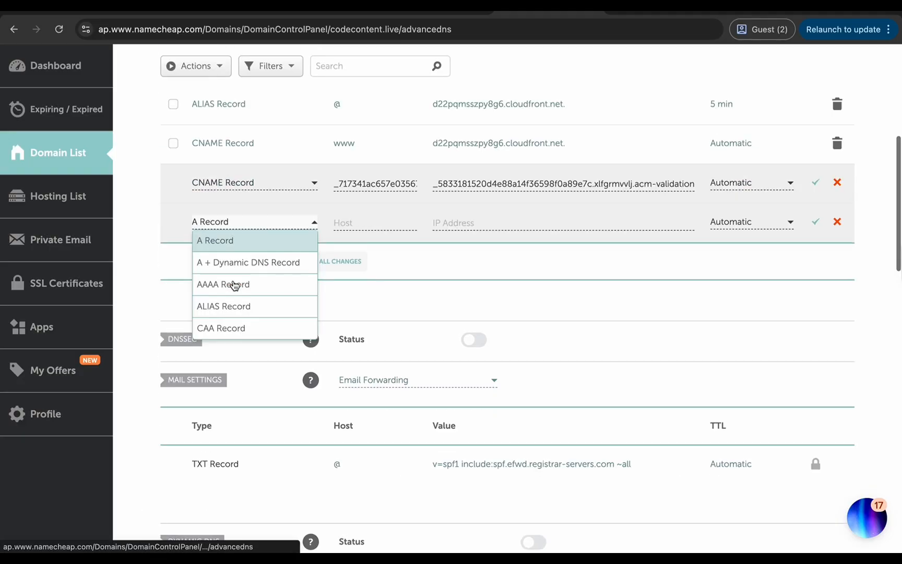
{"action": "scroll", "coordinate": [240, 314], "scroll_direction": "down", "scroll_amount": 2}
{"action": "left_click", "coordinate": [243, 314]}
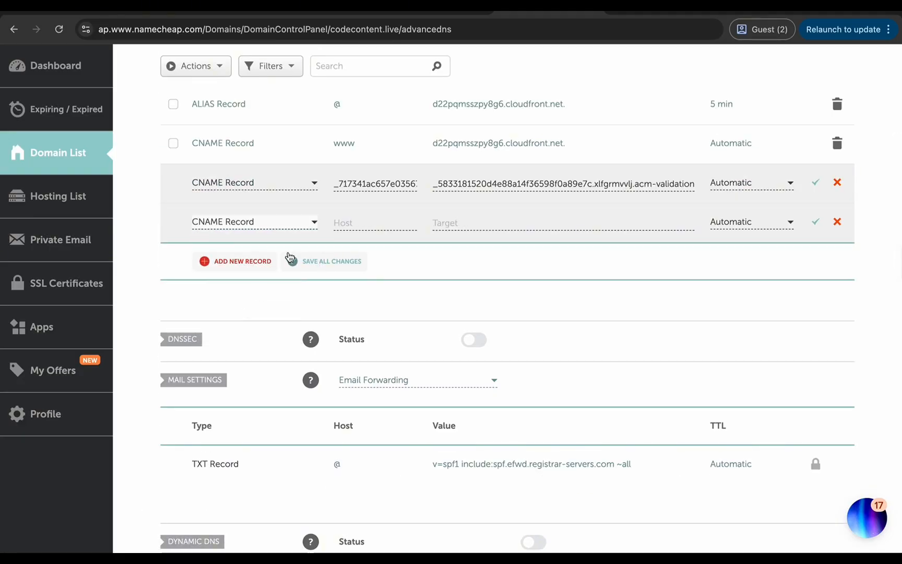
{"action": "left_click", "coordinate": [111, 12]}
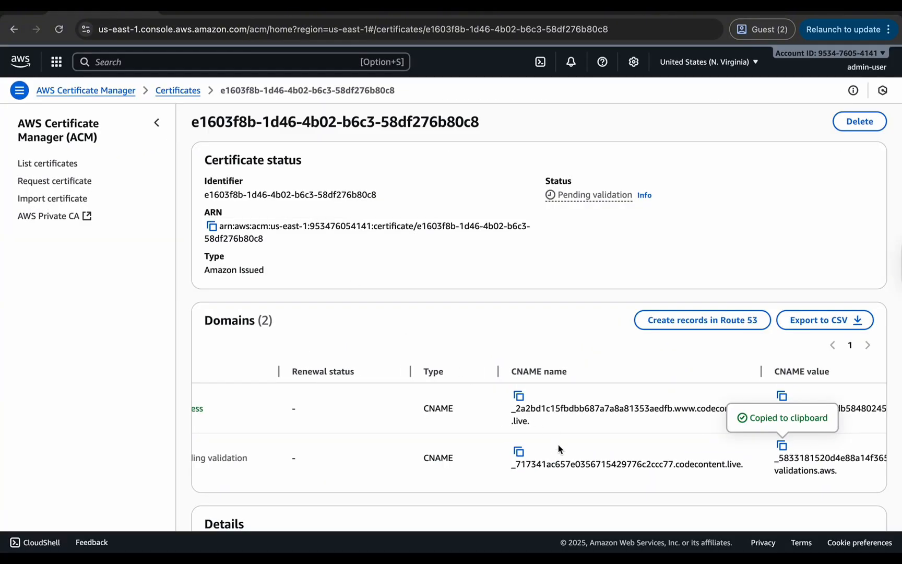
{"action": "scroll", "coordinate": [558, 444], "scroll_direction": "right", "scroll_amount": 2}
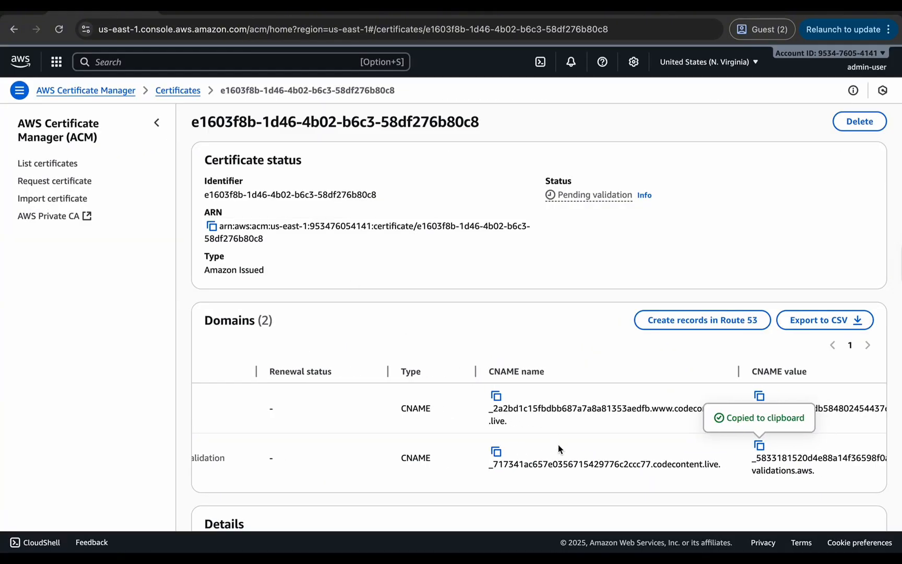
{"action": "left_click", "coordinate": [496, 397]}
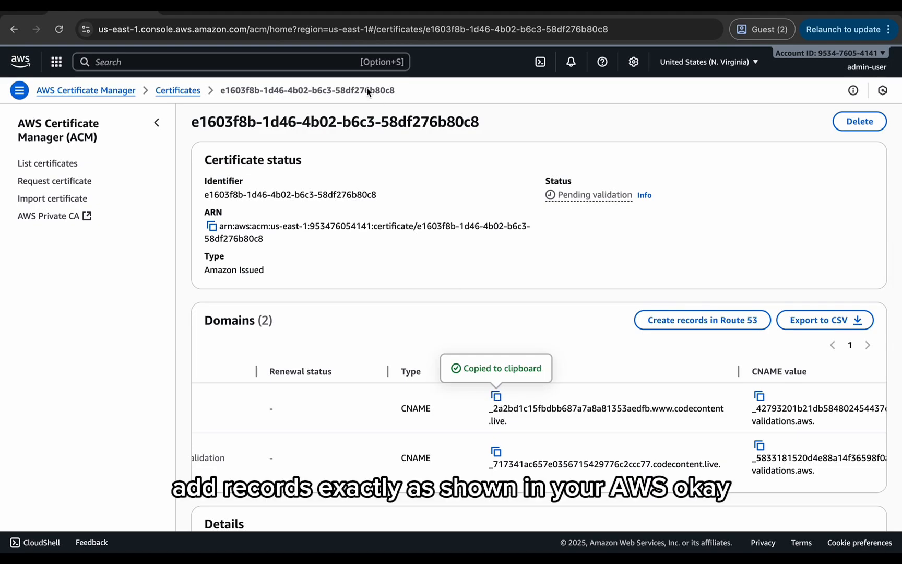
Step: Switch to Namecheap's Advanced DNS page, add a CNAME host record and paste the copied name into its target
{"action": "left_click", "coordinate": [533, 14]}
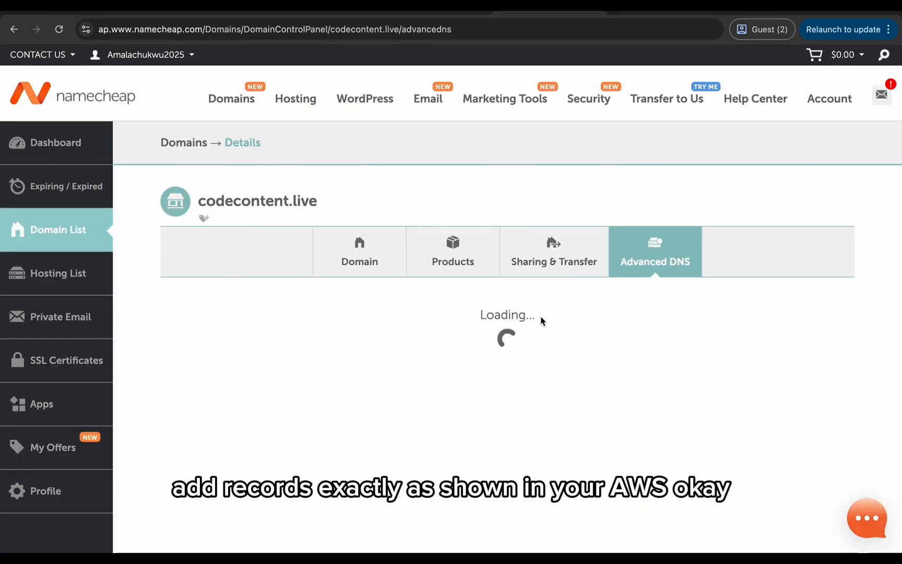
{"action": "scroll", "coordinate": [541, 319], "scroll_direction": "down", "scroll_amount": 2}
{"action": "scroll", "coordinate": [541, 320], "scroll_direction": "down", "scroll_amount": 3}
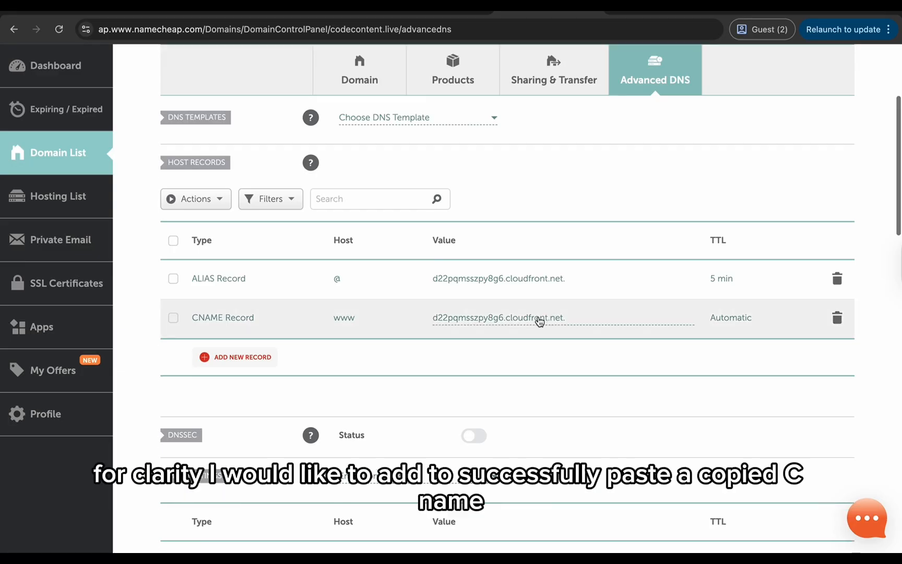
{"action": "left_click", "coordinate": [245, 356]}
{"action": "scroll", "coordinate": [250, 355], "scroll_direction": "down", "scroll_amount": 3}
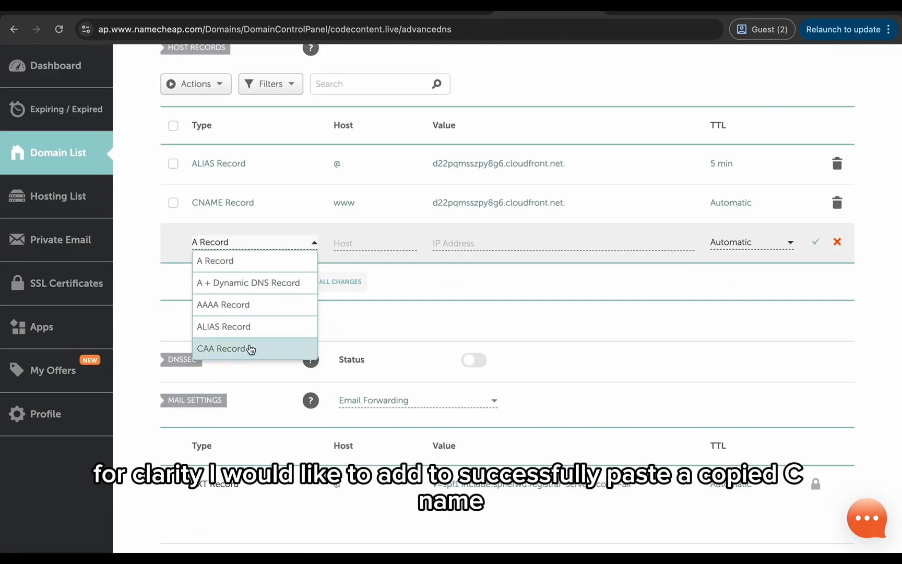
{"action": "scroll", "coordinate": [250, 353], "scroll_direction": "down", "scroll_amount": 2}
{"action": "left_click", "coordinate": [254, 327]}
{"action": "left_click", "coordinate": [486, 239]}
{"action": "key", "text": "super+v"}
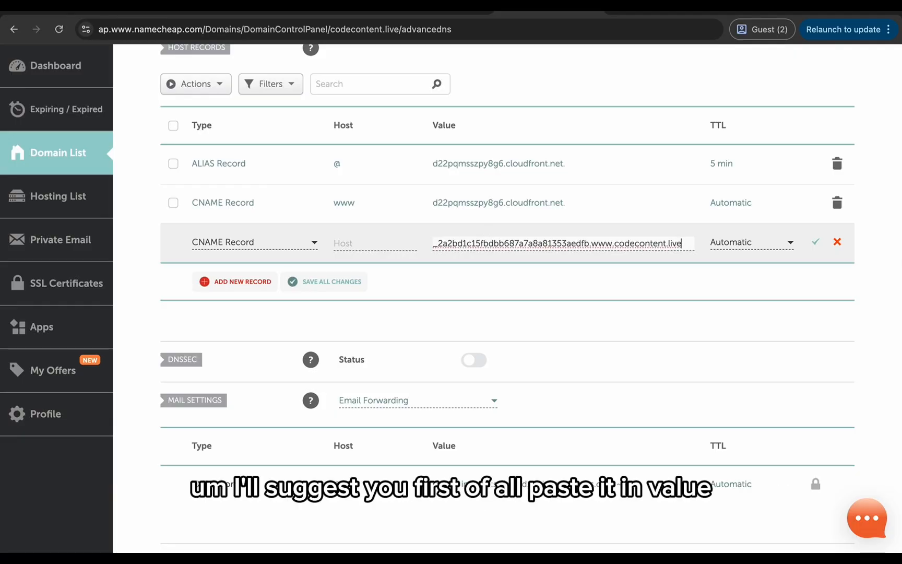
Step: Trim .codecontent.live from the pasted name and move the remainder ending in .www into the record's host
{"action": "key", "text": "BackSpace"}
{"action": "key", "text": "BackSpace"}
{"action": "key", "text": "BackSpace"}
{"action": "key", "text": "BackSpace"}
{"action": "key", "text": "BackSpace"}
{"action": "key", "text": "BackSpace"}
{"action": "key", "text": "BackSpace"}
{"action": "key", "text": "BackSpace"}
{"action": "key", "text": "BackSpace"}
{"action": "key", "text": "BackSpace"}
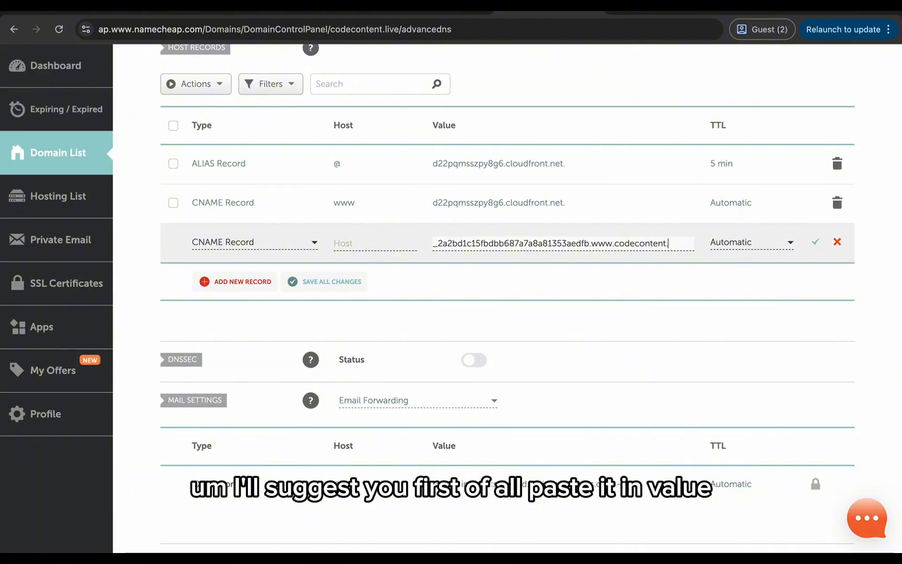
{"action": "key", "text": "BackSpace"}
{"action": "key", "text": "BackSpace"}
{"action": "key", "text": "BackSpace"}
{"action": "key", "text": "BackSpace"}
{"action": "key", "text": "BackSpace"}
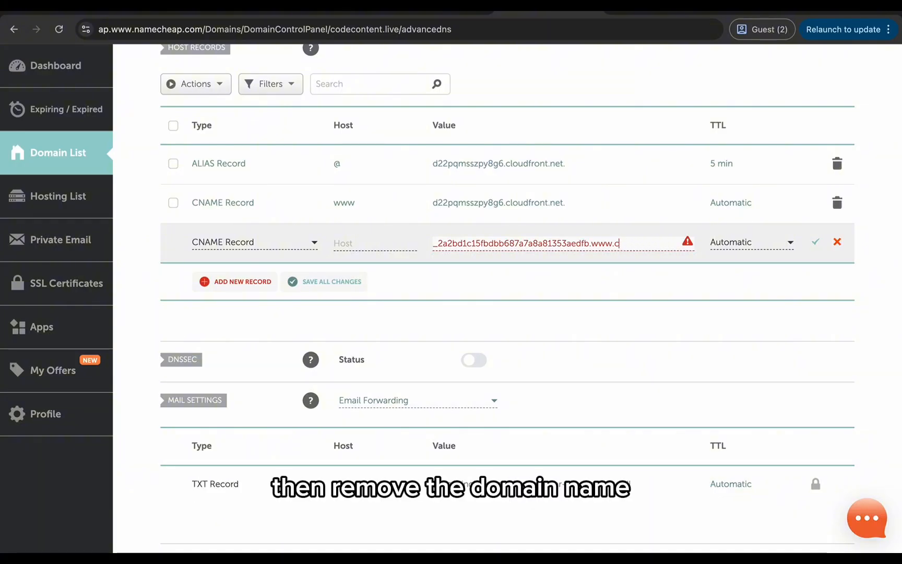
{"action": "key", "text": "BackSpace"}
{"action": "key", "text": "BackSpace"}
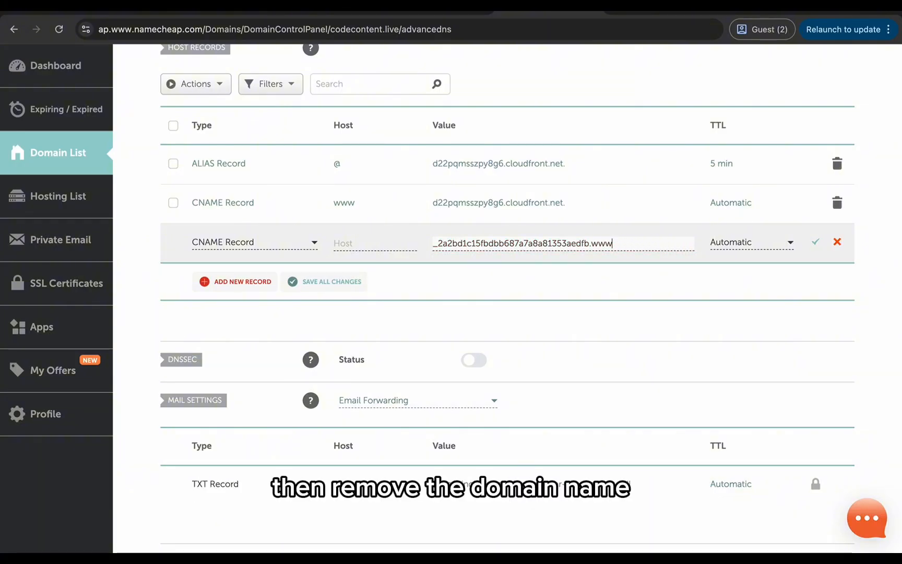
{"action": "key", "text": "ctrl+a"}
{"action": "key", "text": "ctrl+x"}
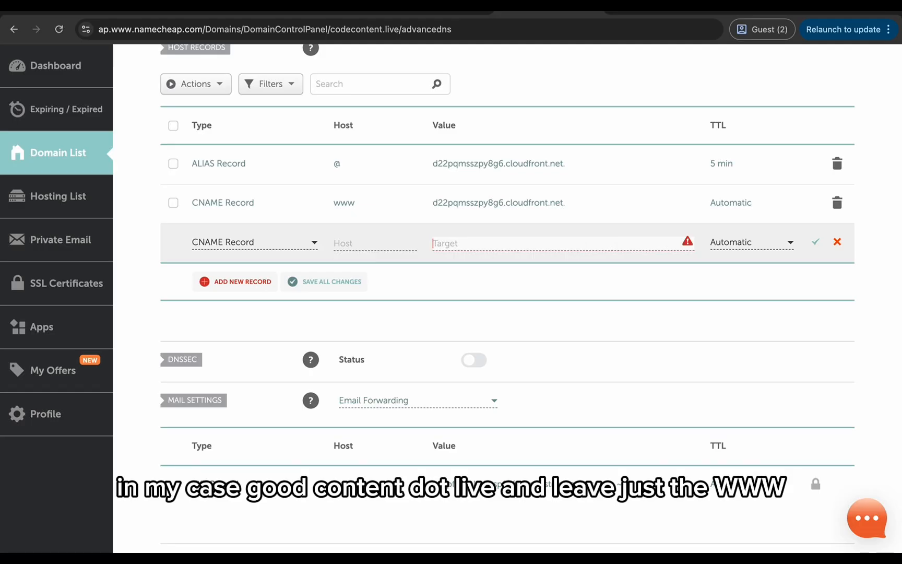
{"action": "left_click", "coordinate": [350, 244]}
{"action": "key", "text": "ctrl+v"}
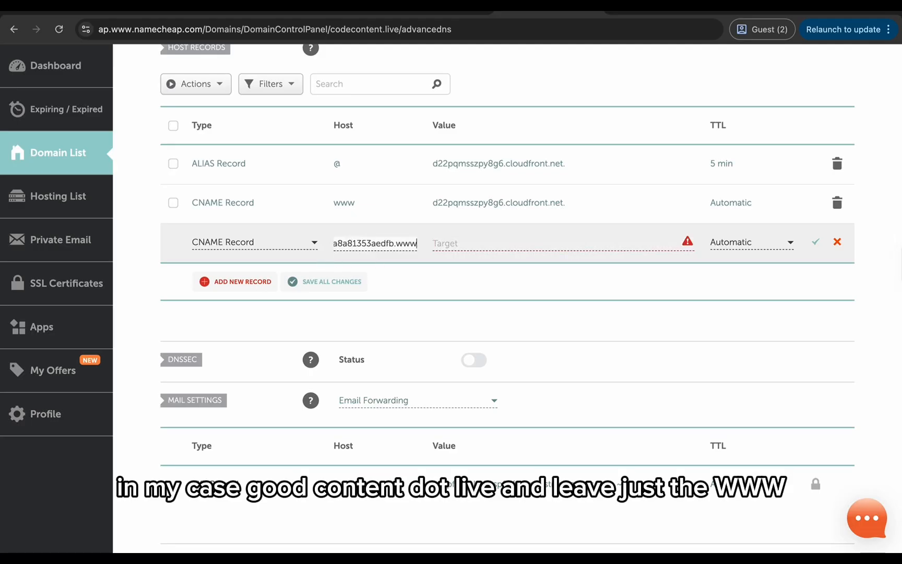
Step: Copy the www domain's CNAME value from ACM, paste it as the record's target without the trailing dot, and save the record
{"action": "left_click", "coordinate": [107, 7]}
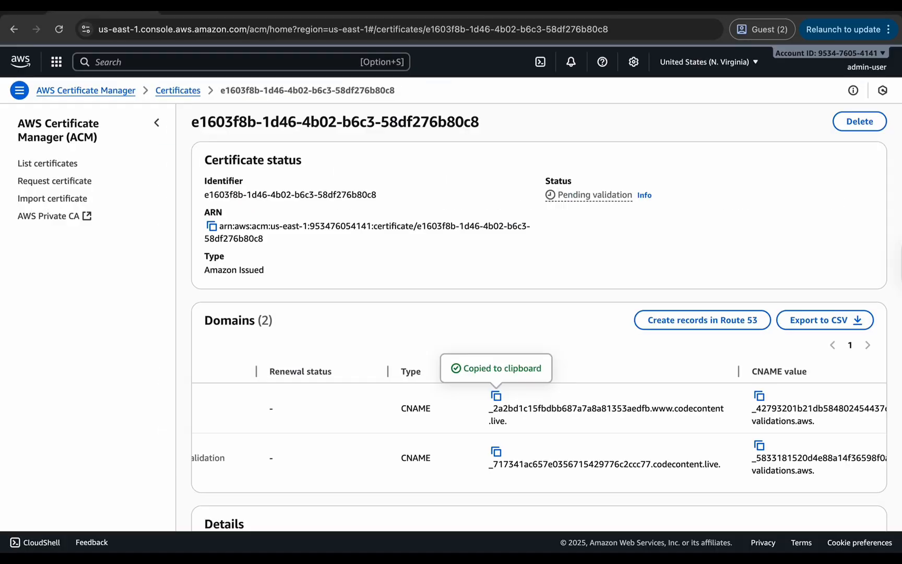
{"action": "left_click", "coordinate": [760, 398]}
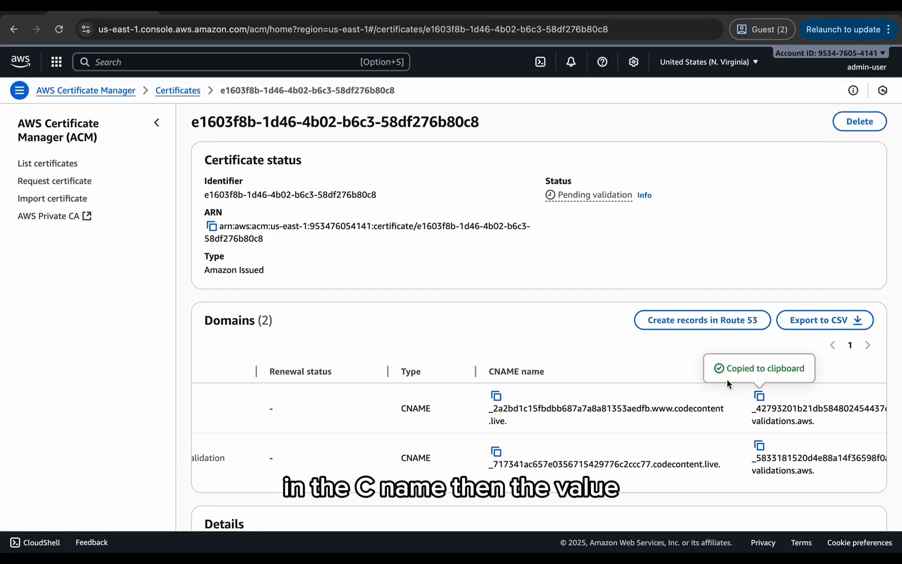
{"action": "left_click", "coordinate": [520, 8]}
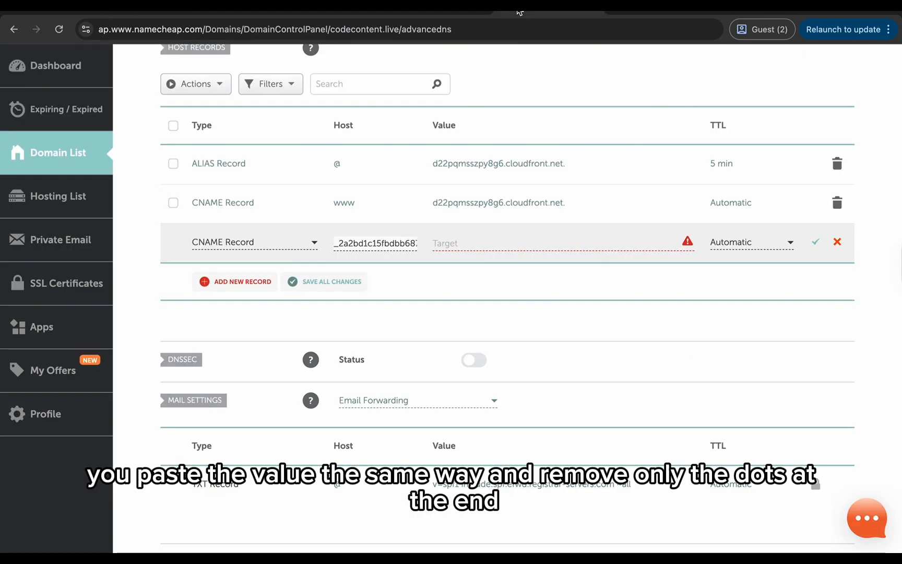
{"action": "left_click", "coordinate": [448, 248]}
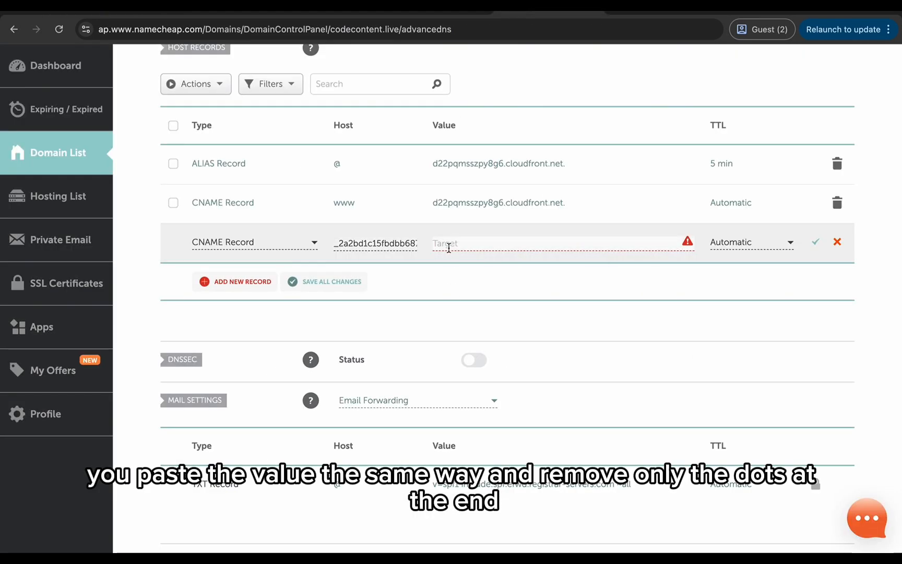
{"action": "key", "text": "super+v"}
{"action": "key", "text": "BackSpace"}
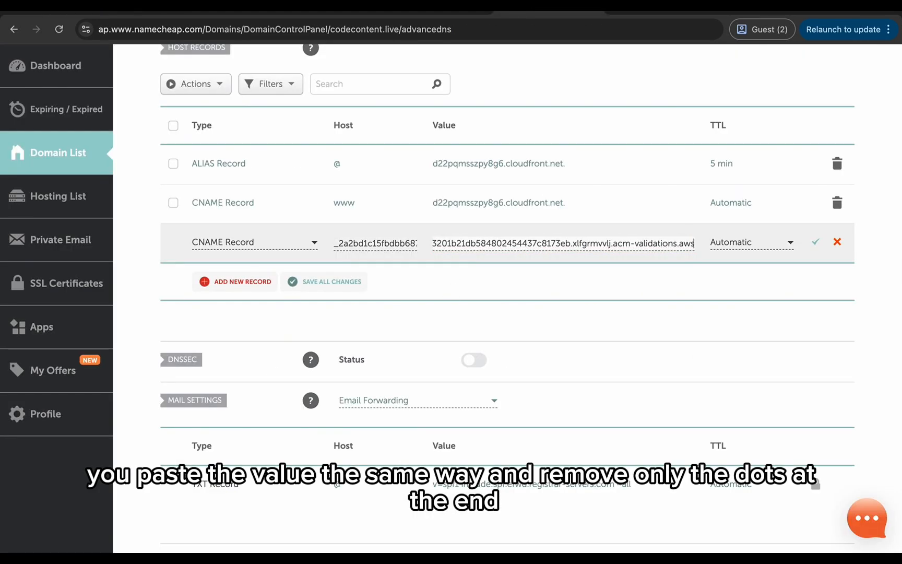
{"action": "left_click", "coordinate": [312, 287]}
{"action": "left_click", "coordinate": [313, 287]}
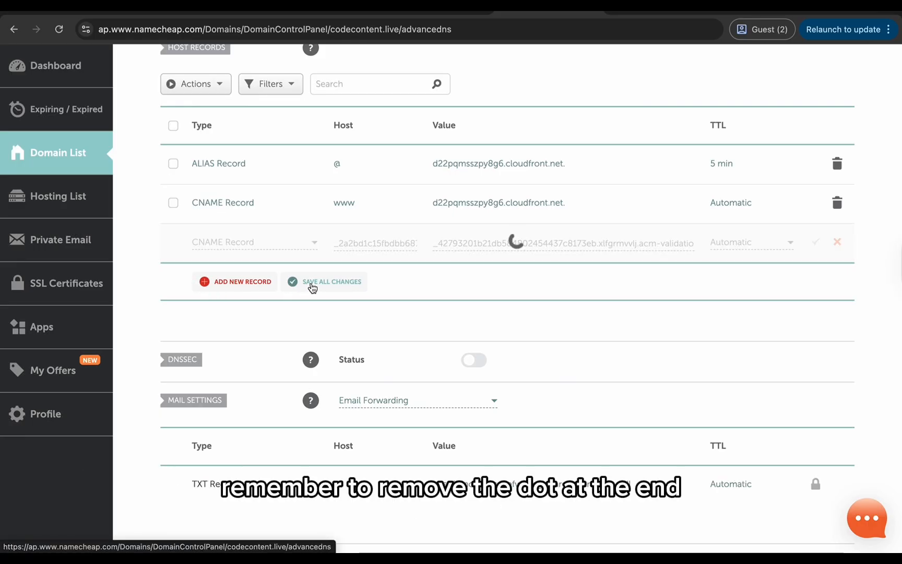
Step: Add another host record for codecontent.live and set its type to CNAME Record
{"action": "left_click", "coordinate": [248, 286]}
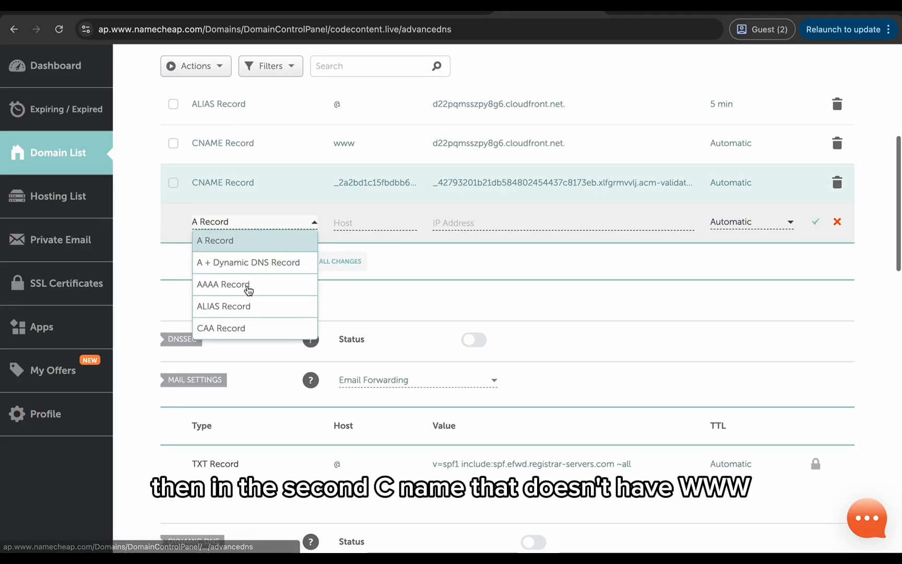
{"action": "scroll", "coordinate": [261, 310], "scroll_direction": "down", "scroll_amount": 3}
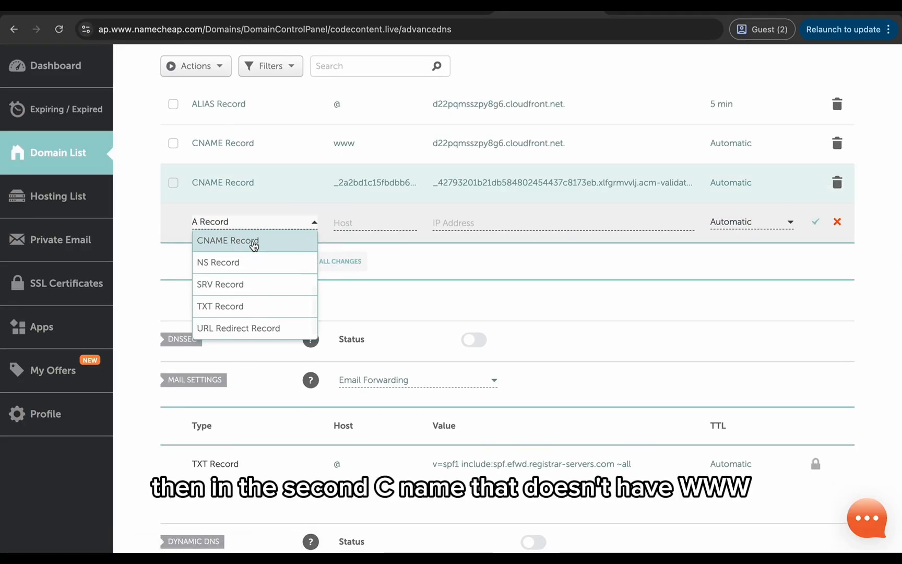
{"action": "left_click", "coordinate": [253, 244]}
Step: Copy the validation CNAME name of codecontent.live from AWS Certificate Manager and paste it into the new Namecheap record's target
{"action": "left_click", "coordinate": [105, 5]}
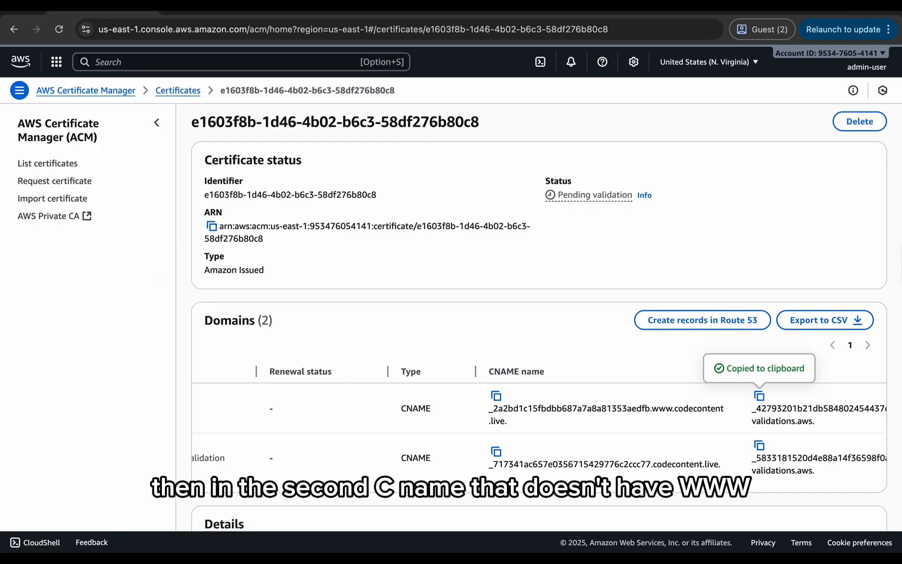
{"action": "left_click", "coordinate": [496, 452]}
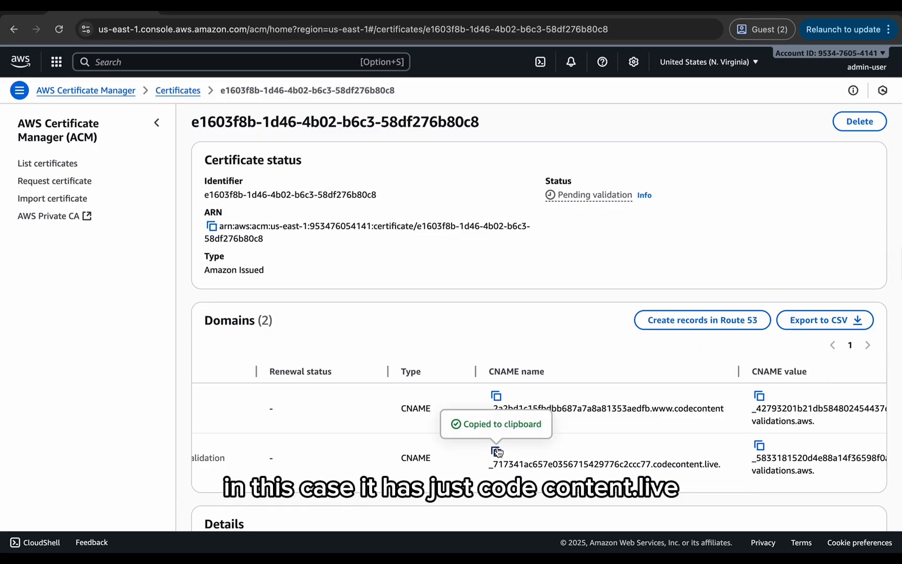
{"action": "mouse_move", "coordinate": [621, 4]}
{"action": "left_click", "coordinate": [550, 18]}
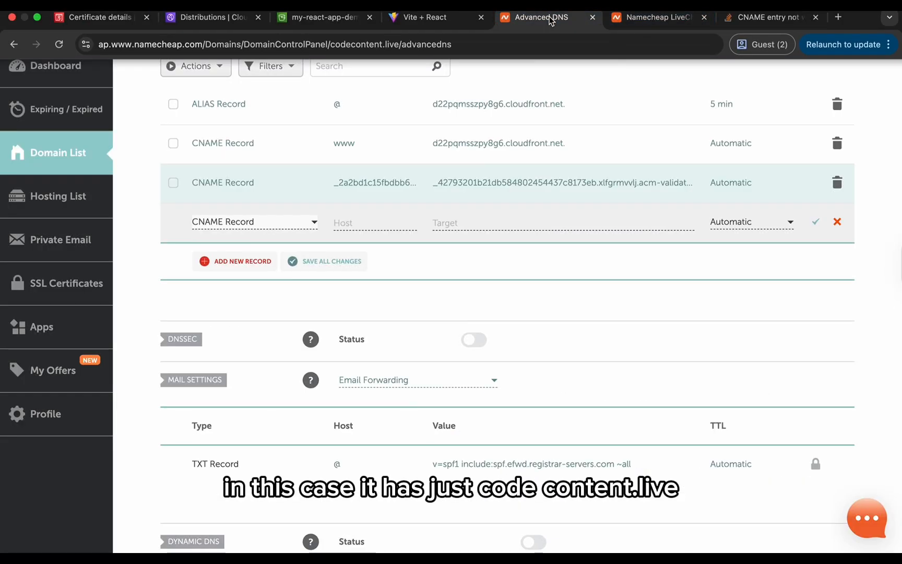
{"action": "left_click", "coordinate": [442, 223]}
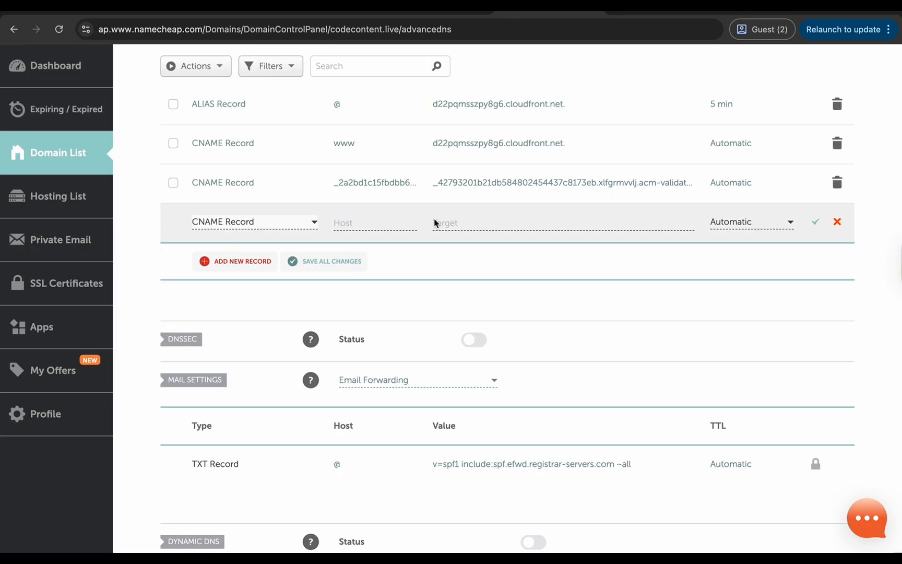
{"action": "key", "text": "super+v"}
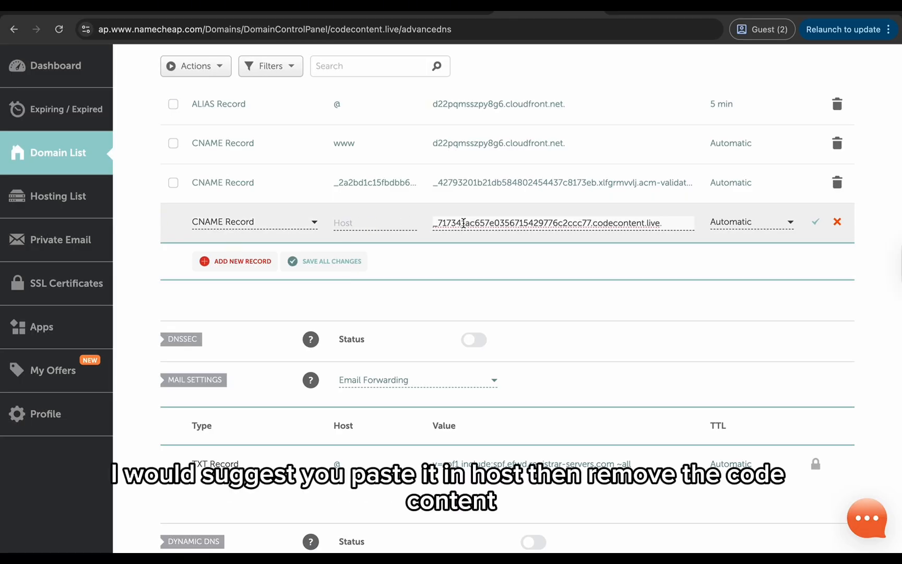
Step: Remove the trailing dot from the pasted name and move the name ending in .codecontent.live into the record's host
{"action": "key", "text": "BackSpace"}
{"action": "key", "text": "super+a"}
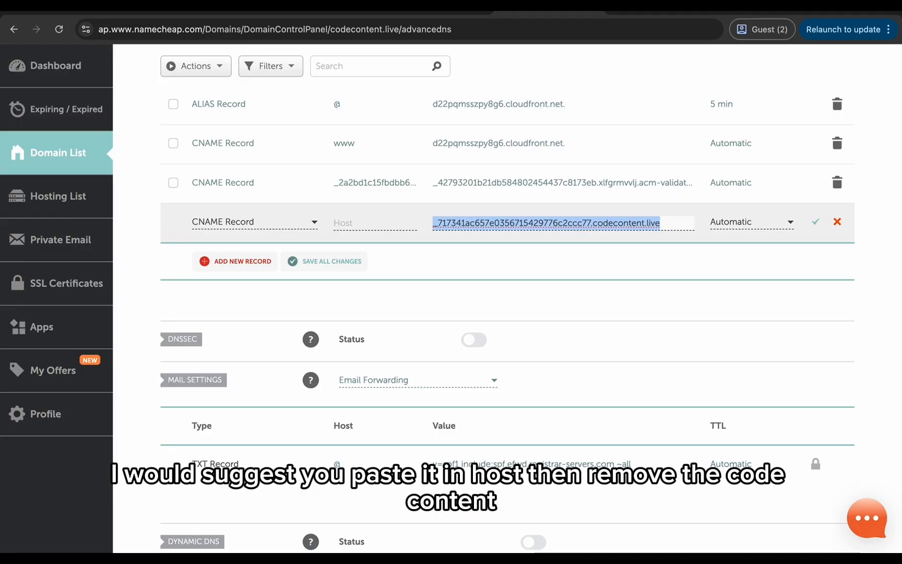
{"action": "key", "text": "super+x"}
{"action": "left_click", "coordinate": [408, 224]}
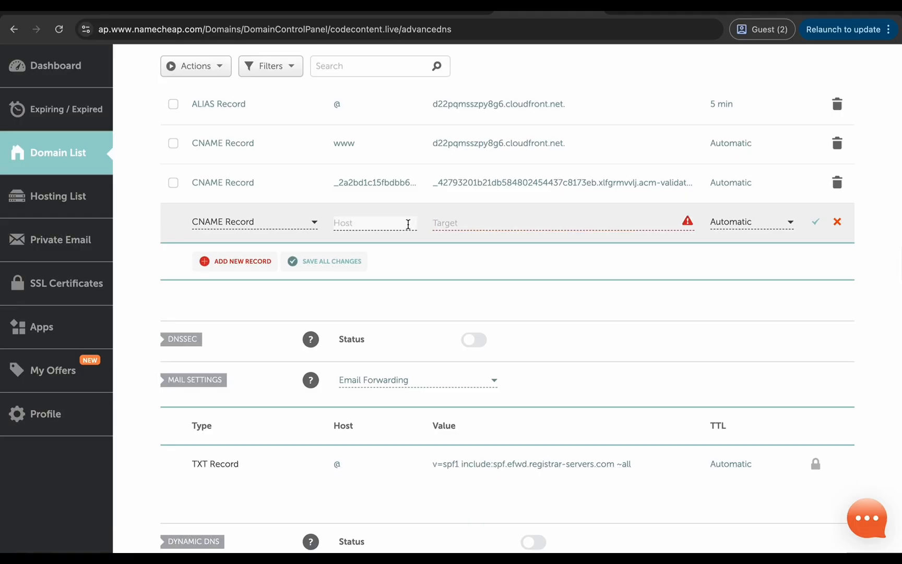
{"action": "key", "text": "super+v"}
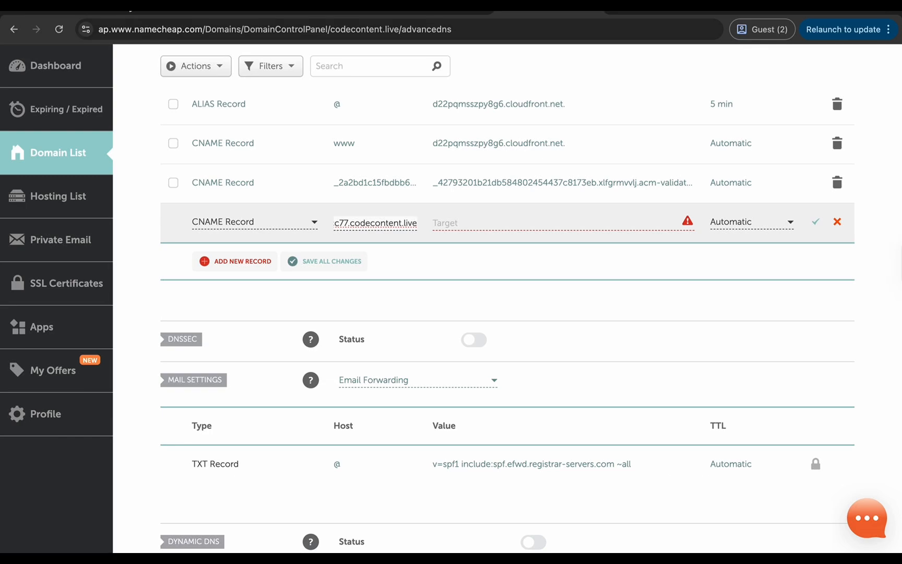
Step: Copy the CNAME value of codecontent.live from ACM, paste it as the Namecheap record's target, and save the record
{"action": "left_click", "coordinate": [120, 8]}
{"action": "scroll", "coordinate": [517, 399], "scroll_direction": "down", "scroll_amount": 1}
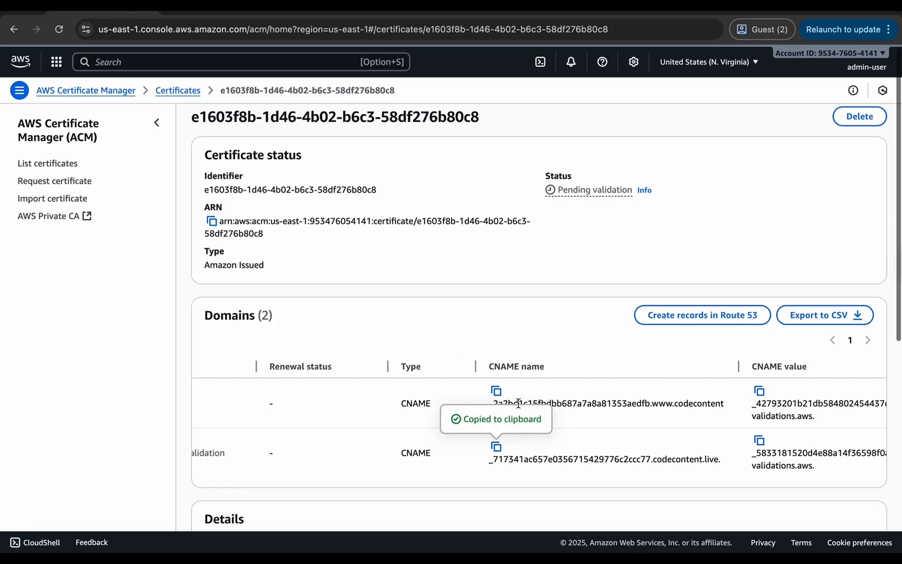
{"action": "left_click", "coordinate": [763, 441]}
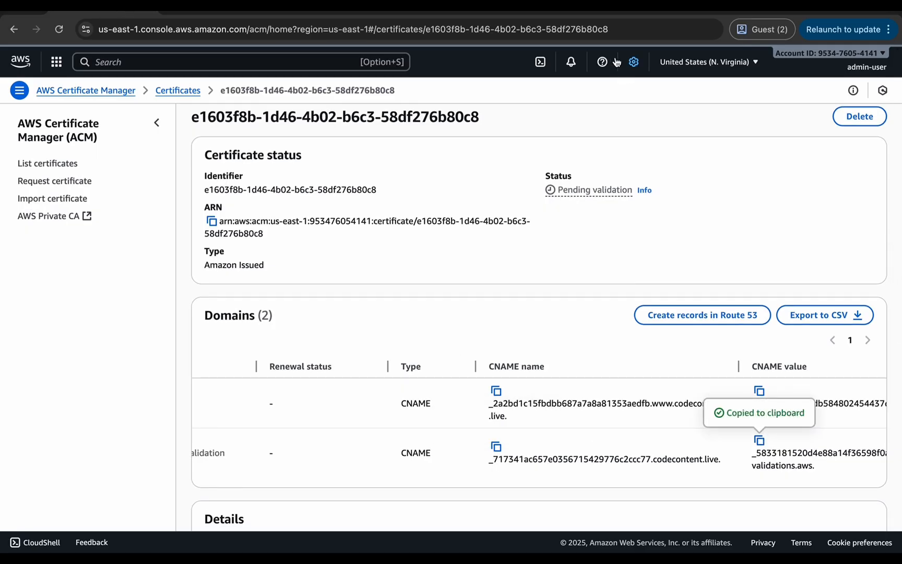
{"action": "left_click", "coordinate": [543, 7]}
{"action": "left_click", "coordinate": [475, 221]}
{"action": "key", "text": "super+v"}
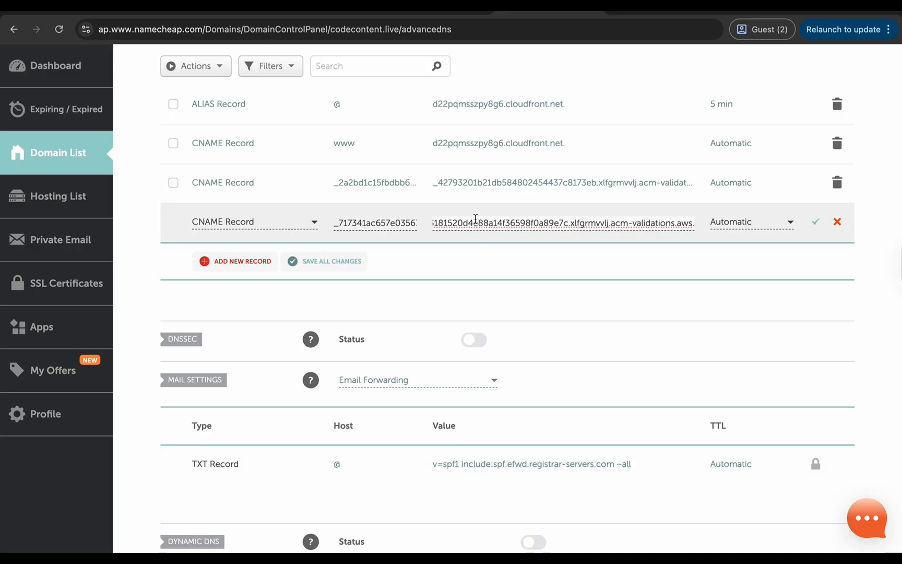
{"action": "left_click", "coordinate": [333, 266]}
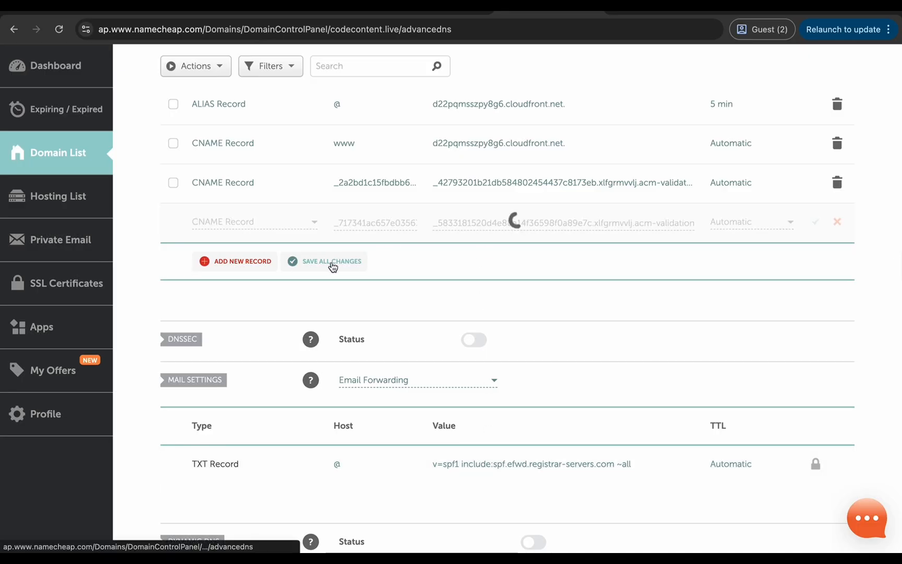
Step: Reload Namecheap's Advanced DNS page and the ACM certificate page to check the saved records and both domains' validation status
{"action": "left_click", "coordinate": [59, 29]}
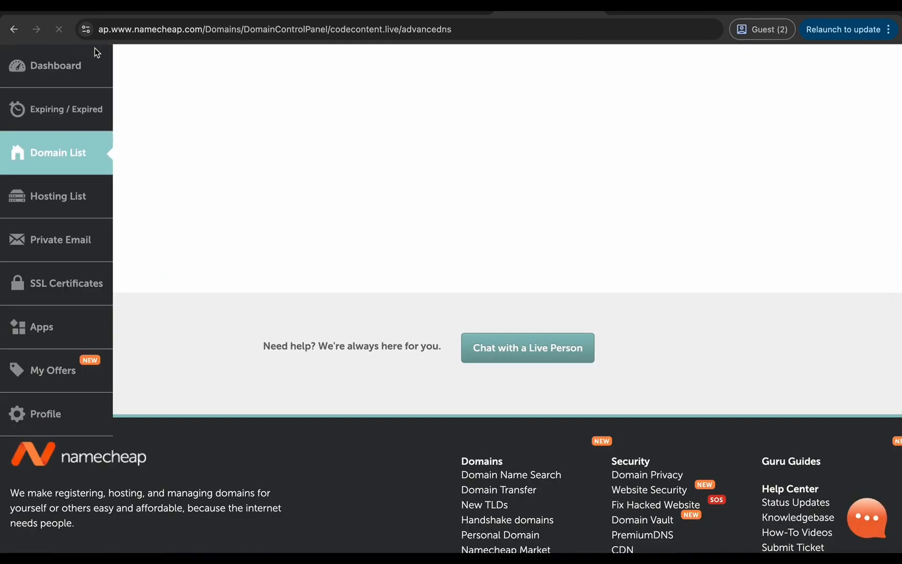
{"action": "scroll", "coordinate": [324, 180], "scroll_direction": "up", "scroll_amount": 3}
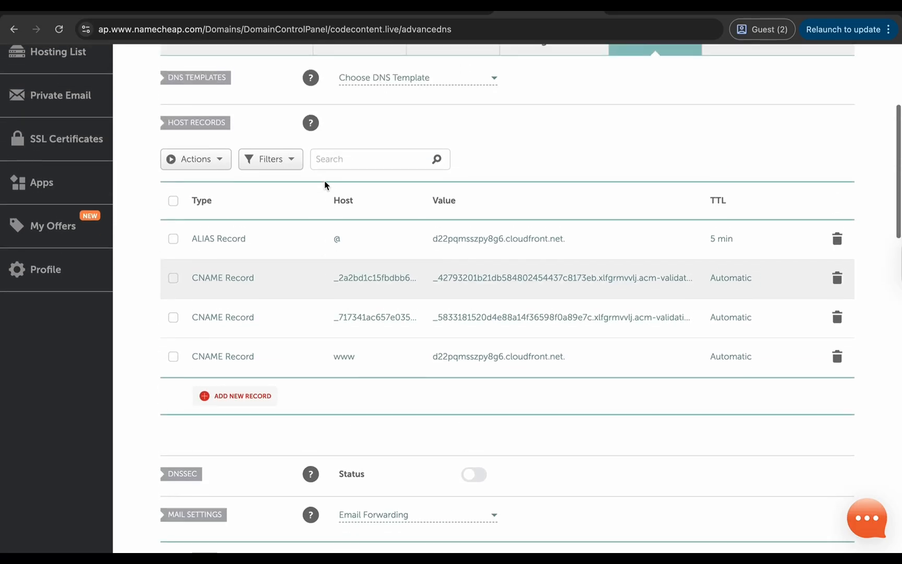
{"action": "left_click", "coordinate": [97, 8]}
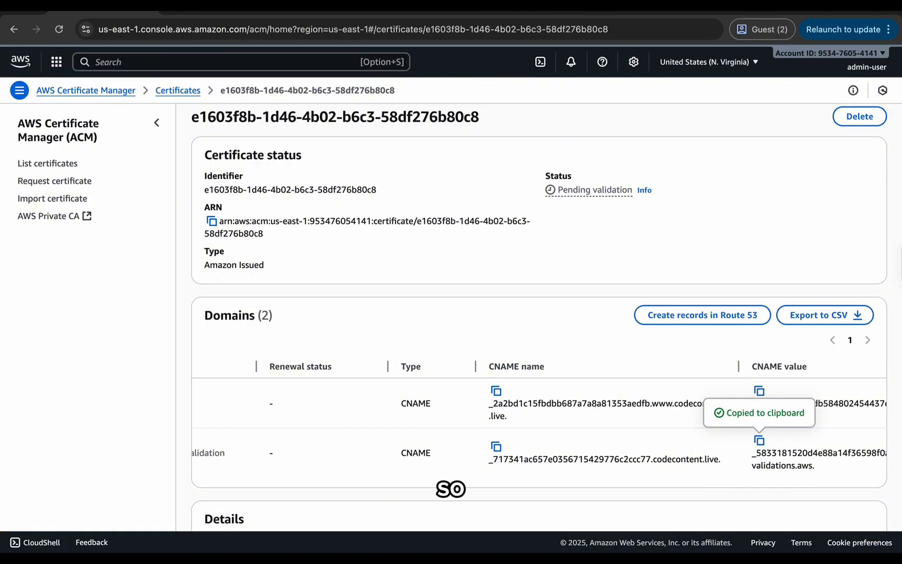
{"action": "left_click", "coordinate": [63, 33]}
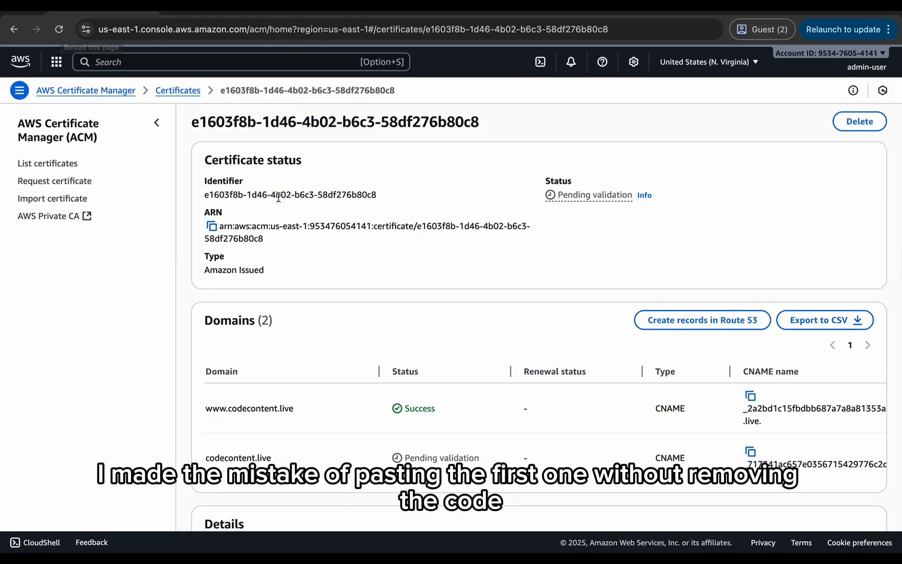
{"action": "scroll", "coordinate": [337, 256], "scroll_direction": "down", "scroll_amount": 2}
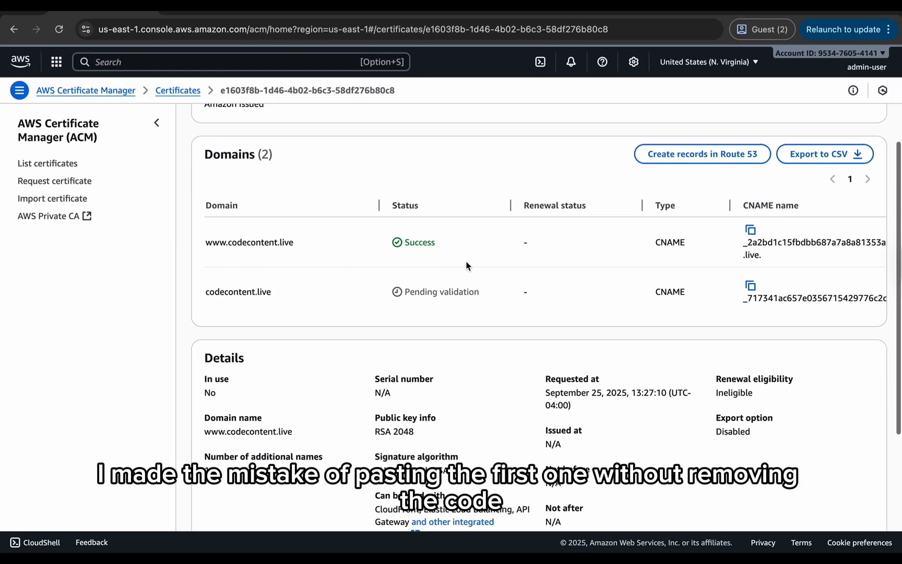
Step: Copy the CNAME name of codecontent.live again and review its validation status and CNAME details in ACM
{"action": "scroll", "coordinate": [516, 295], "scroll_direction": "right", "scroll_amount": 5}
{"action": "scroll", "coordinate": [516, 295], "scroll_direction": "right", "scroll_amount": 3}
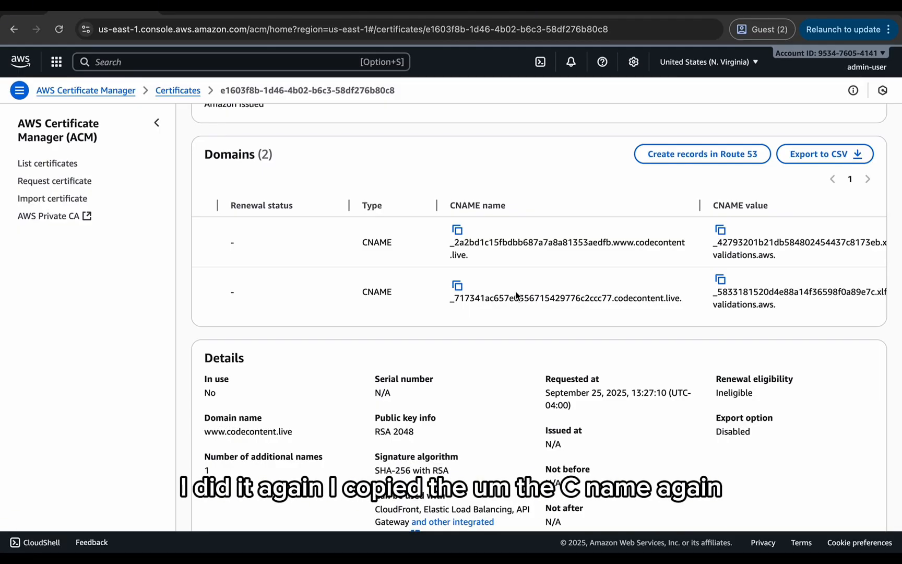
{"action": "left_click", "coordinate": [458, 286]}
{"action": "scroll", "coordinate": [458, 290], "scroll_direction": "left", "scroll_amount": 5}
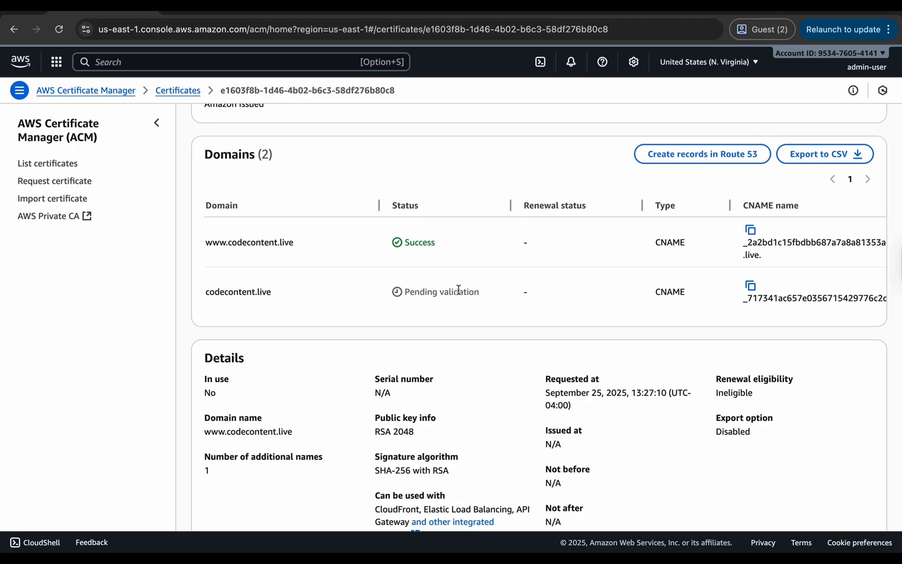
{"action": "scroll", "coordinate": [458, 290], "scroll_direction": "right", "scroll_amount": 5}
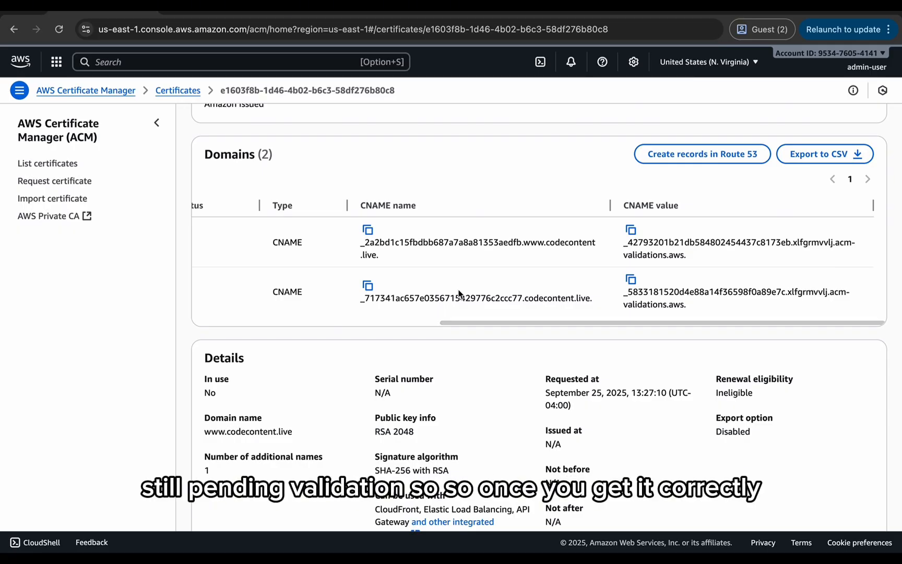
Step: Switch to Namecheap, try to trim the domain suffix from the host of the codecontent.live validation record, and exit the page
{"action": "left_click", "coordinate": [525, 9]}
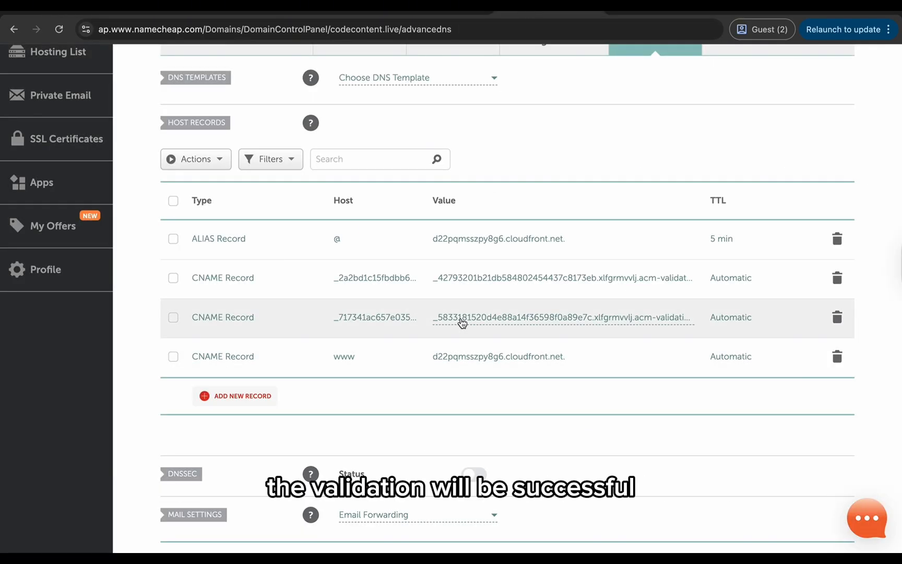
{"action": "left_click", "coordinate": [406, 318]}
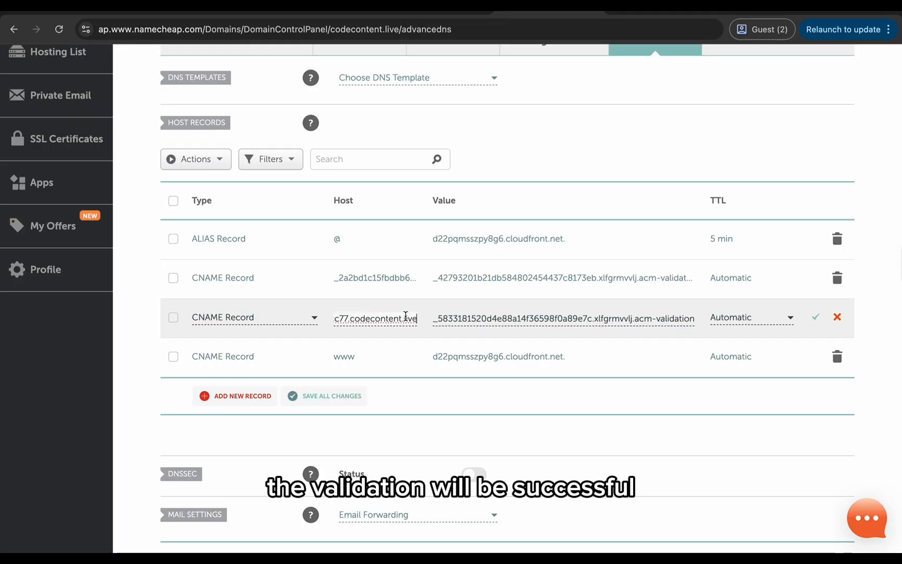
{"action": "key", "text": "BackSpace"}
{"action": "key", "text": "BackSpace"}
{"action": "key", "text": "BackSpace"}
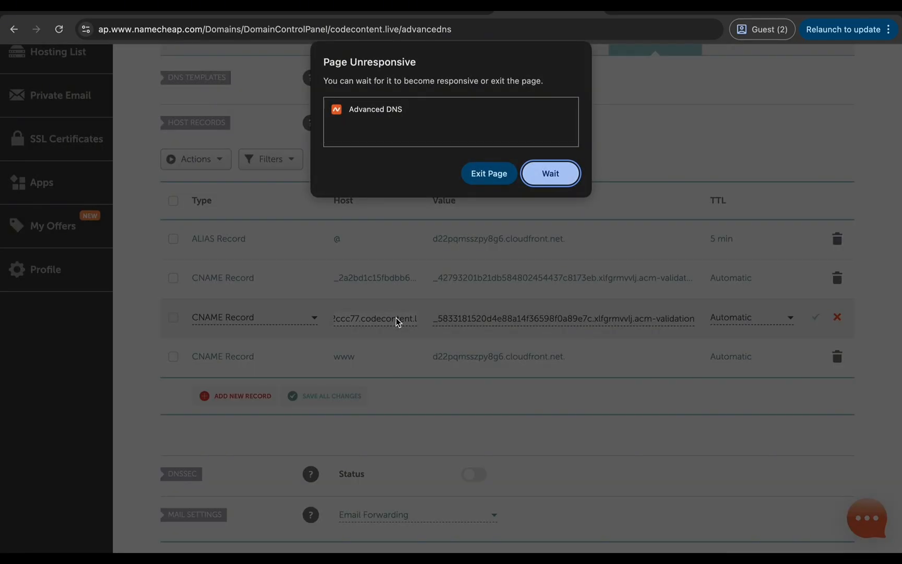
{"action": "left_click", "coordinate": [489, 174]}
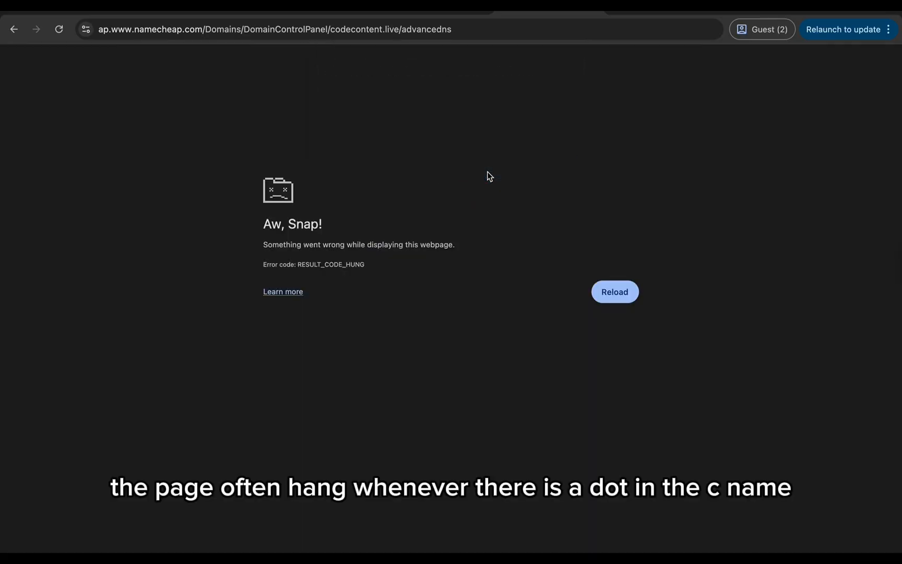
Step: Recopy the codecontent.live CNAME name from ACM, return to Namecheap and reload the Advanced DNS page
{"action": "left_click", "coordinate": [109, 11]}
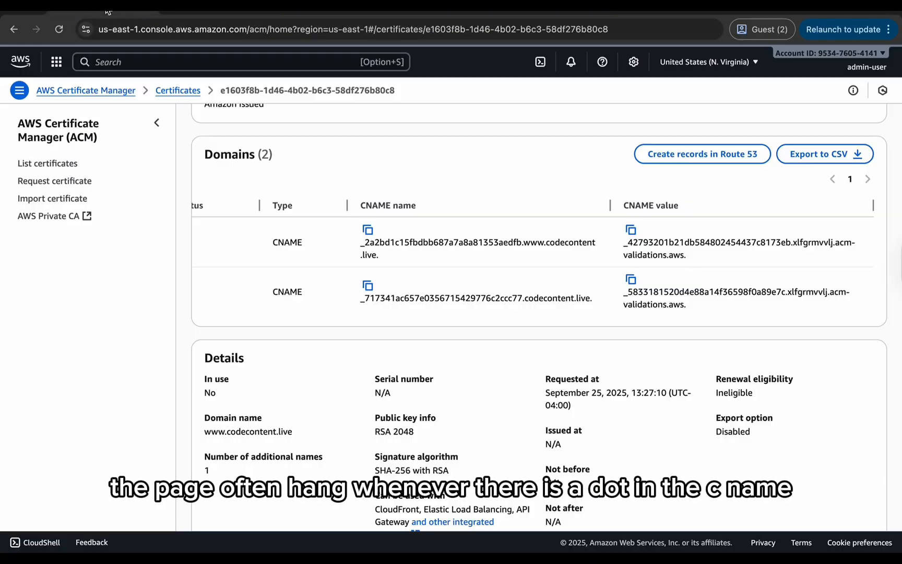
{"action": "left_click", "coordinate": [368, 286]}
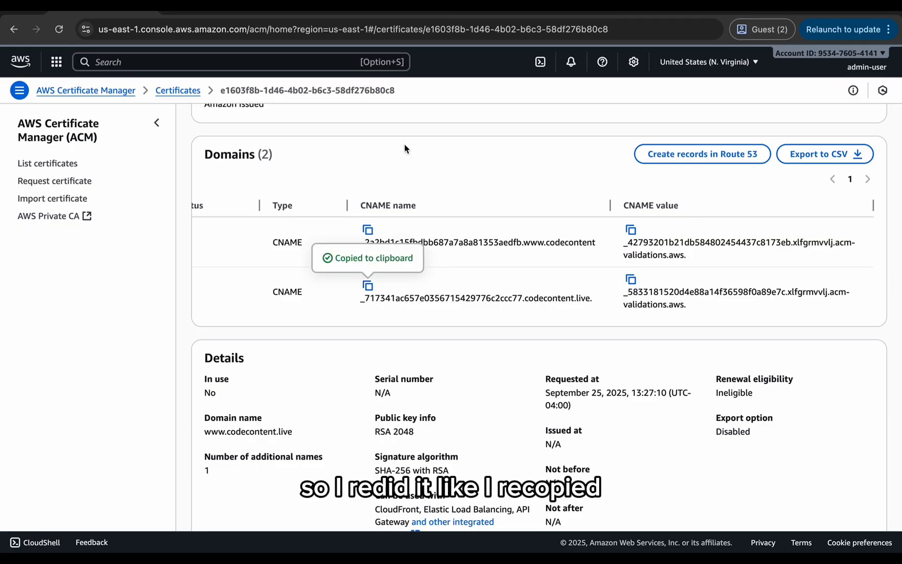
{"action": "left_click", "coordinate": [514, 5]}
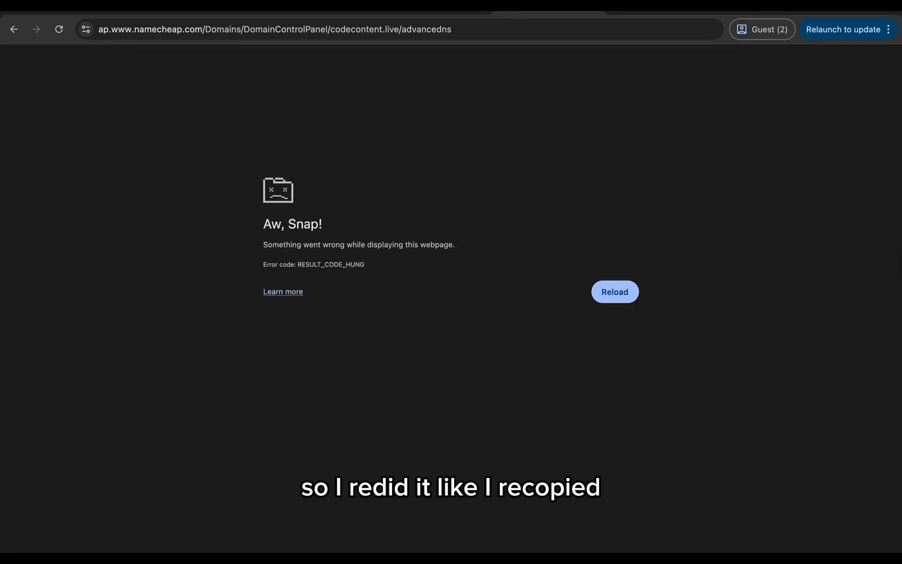
{"action": "left_click", "coordinate": [615, 296]}
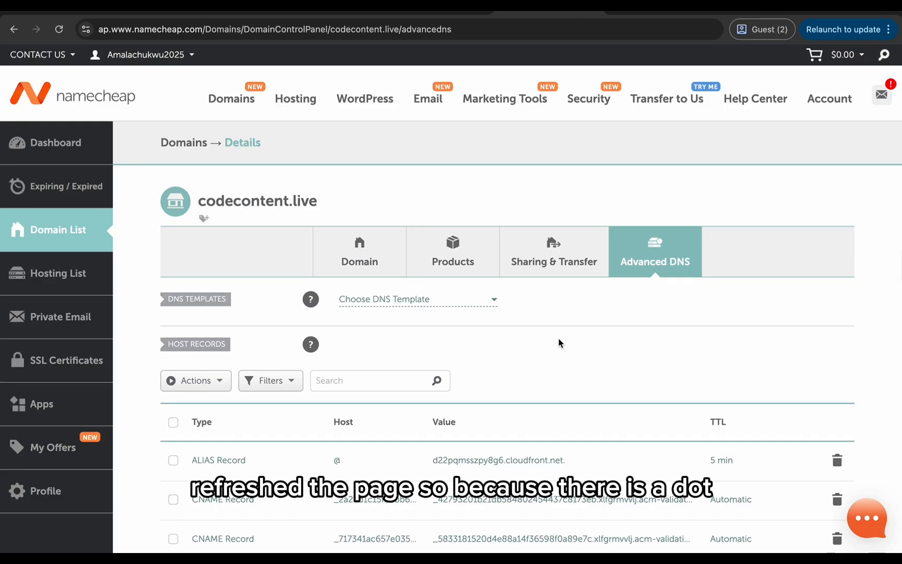
Step: Delete the CNAME host record whose host starts with _717341ac657e035
{"action": "scroll", "coordinate": [558, 340], "scroll_direction": "down", "scroll_amount": 4}
{"action": "scroll", "coordinate": [558, 342], "scroll_direction": "down", "scroll_amount": 1}
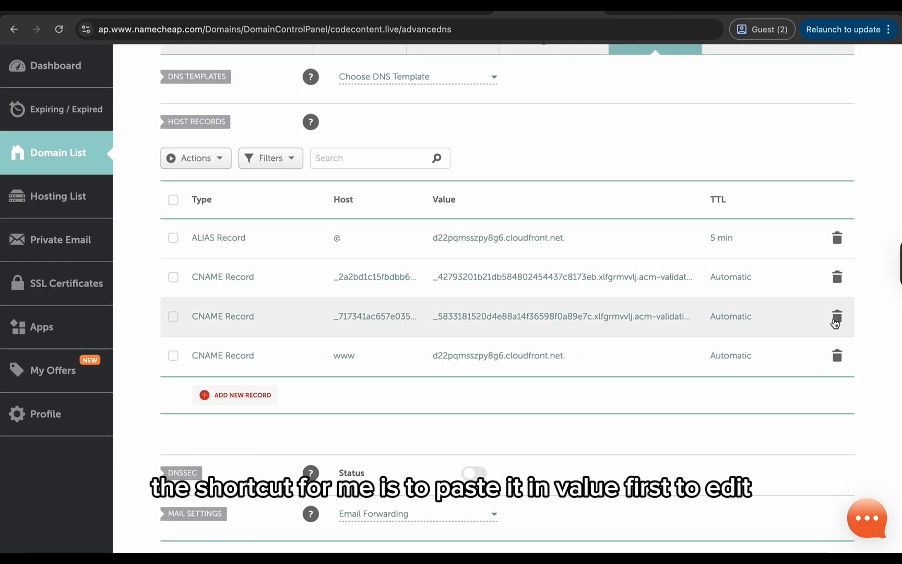
{"action": "left_click", "coordinate": [836, 316]}
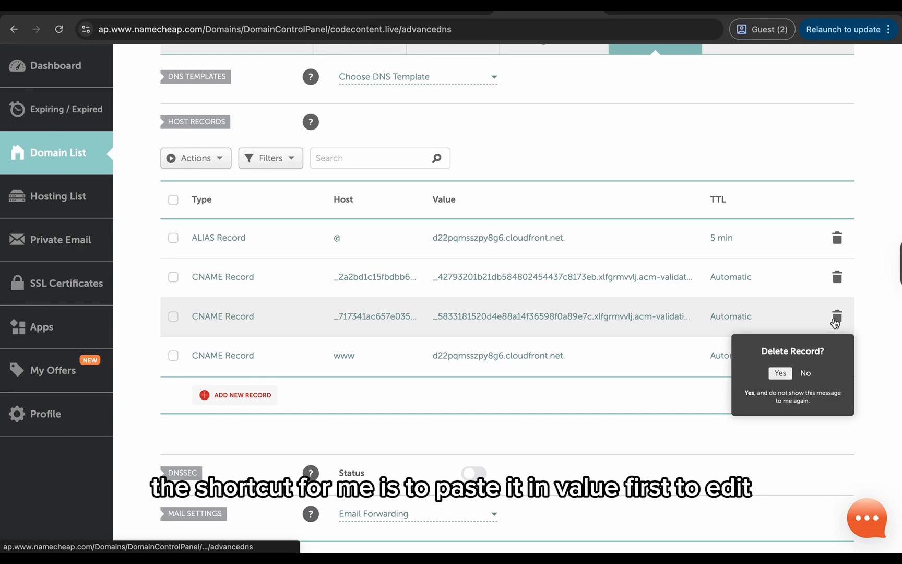
{"action": "left_click", "coordinate": [780, 373]}
Step: Add a replacement CNAME host record and paste the copied codecontent.live validation name into its target for editing
{"action": "left_click", "coordinate": [240, 359]}
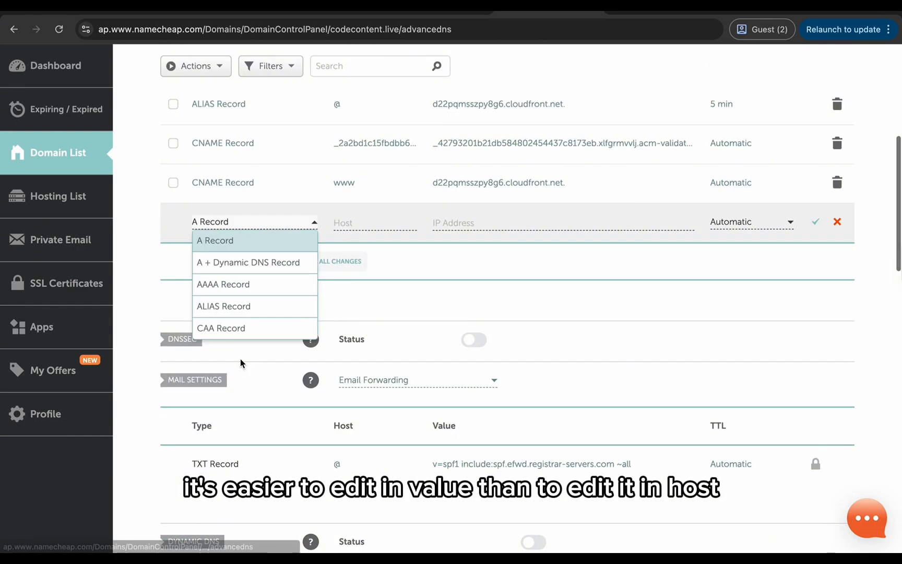
{"action": "scroll", "coordinate": [249, 302], "scroll_direction": "down", "scroll_amount": 5}
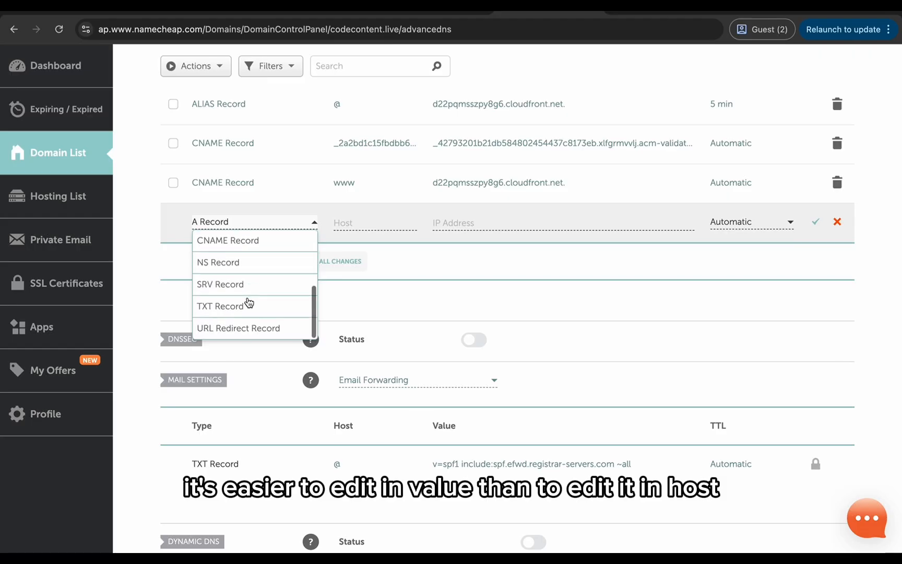
{"action": "left_click", "coordinate": [245, 242]}
{"action": "left_click", "coordinate": [445, 222]}
{"action": "key", "text": "ctrl+v"}
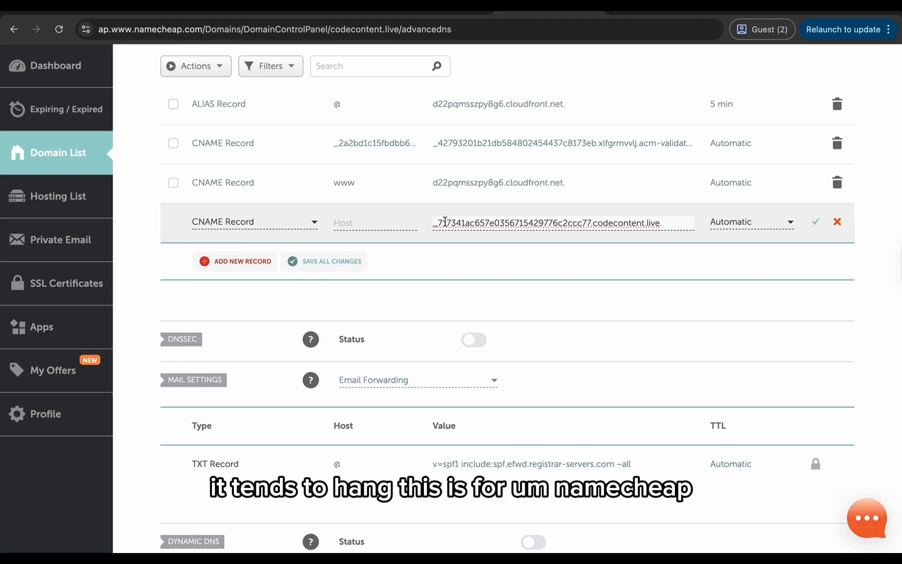
Step: Trim the .codecontent.live. suffix from the validation name in the new CNAME record's target
{"action": "key", "text": "BackSpace"}
{"action": "key", "text": "BackSpace"}
{"action": "key", "text": "BackSpace"}
{"action": "key", "text": "BackSpace"}
{"action": "key", "text": "BackSpace"}
{"action": "key", "text": "BackSpace"}
{"action": "key", "text": "BackSpace"}
{"action": "key", "text": "BackSpace"}
{"action": "key", "text": "BackSpace"}
{"action": "key", "text": "BackSpace"}
{"action": "key", "text": "BackSpace"}
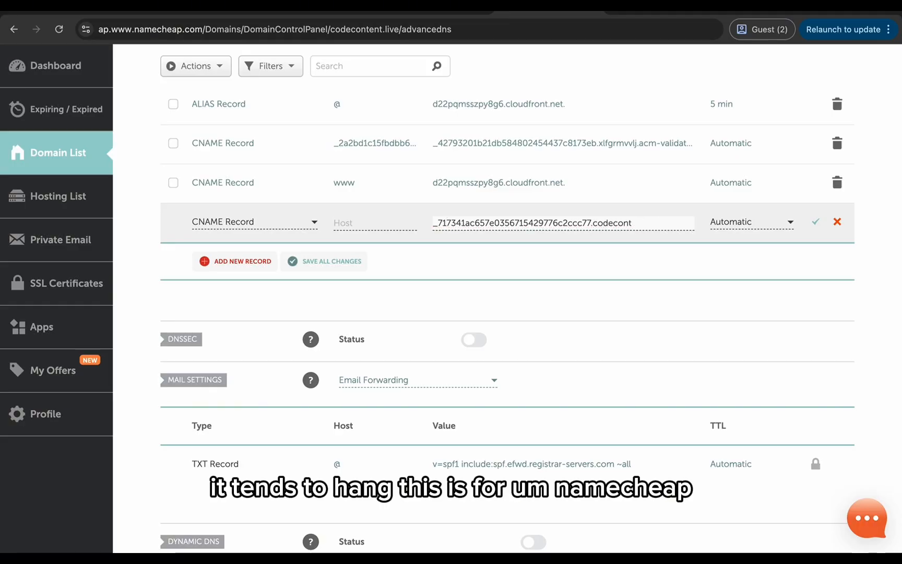
{"action": "key", "text": "BackSpace"}
{"action": "key", "text": "BackSpace"}
{"action": "key", "text": "BackSpace"}
{"action": "key", "text": "BackSpace"}
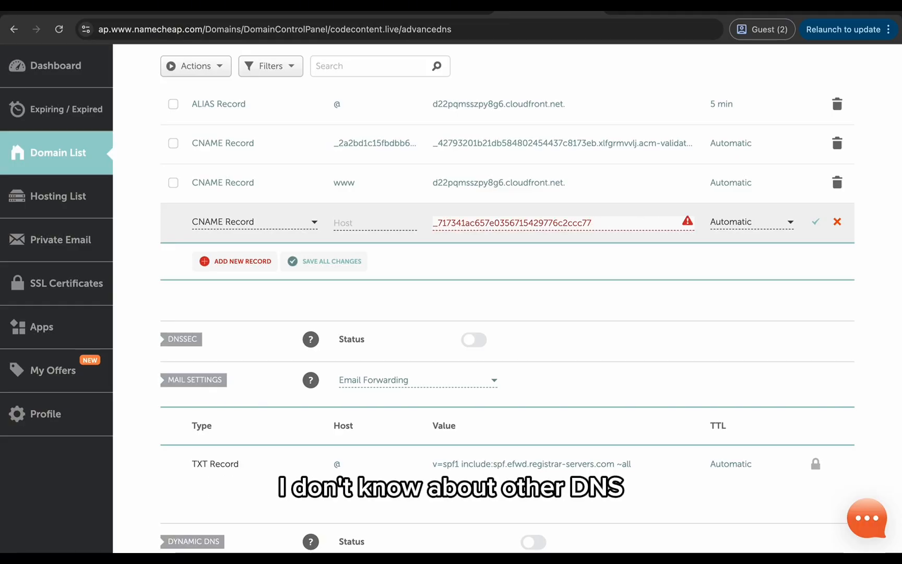
Step: Move the trimmed validation name from the new CNAME record's target into its host
{"action": "key", "text": "ctrl+a"}
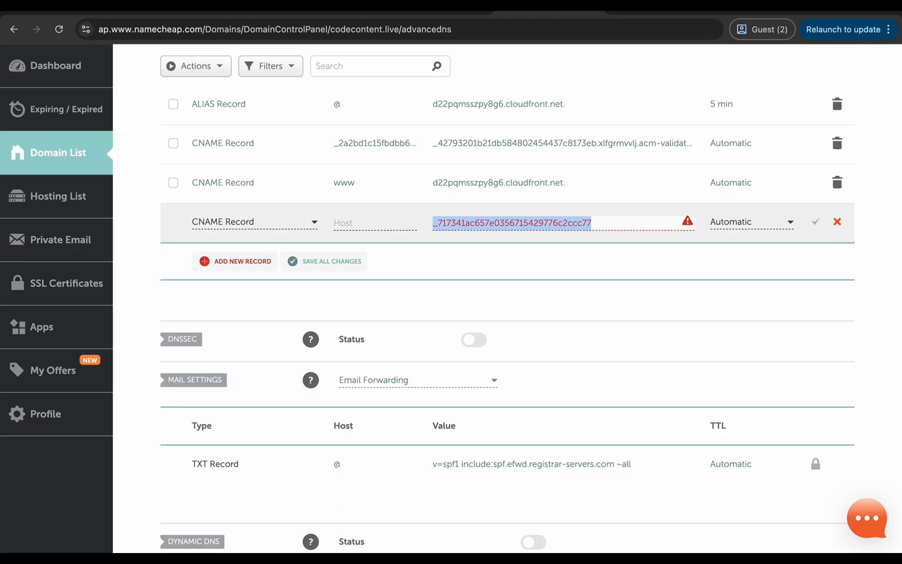
{"action": "key", "text": "BackSpace"}
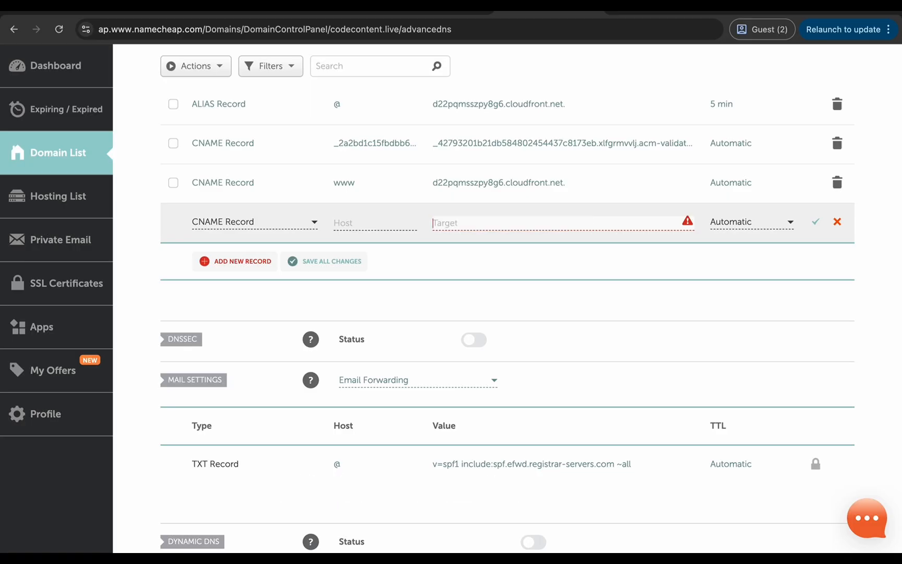
{"action": "left_click", "coordinate": [363, 225]}
{"action": "key", "text": "ctrl+v"}
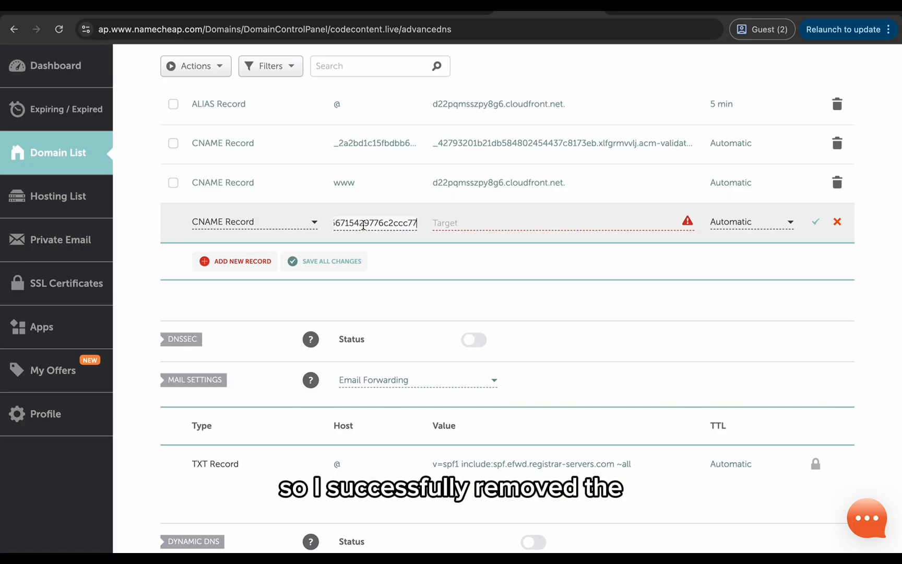
Step: Copy the codecontent.live CNAME value from ACM, paste it as the new Namecheap record's target and save the record
{"action": "left_click", "coordinate": [468, 225]}
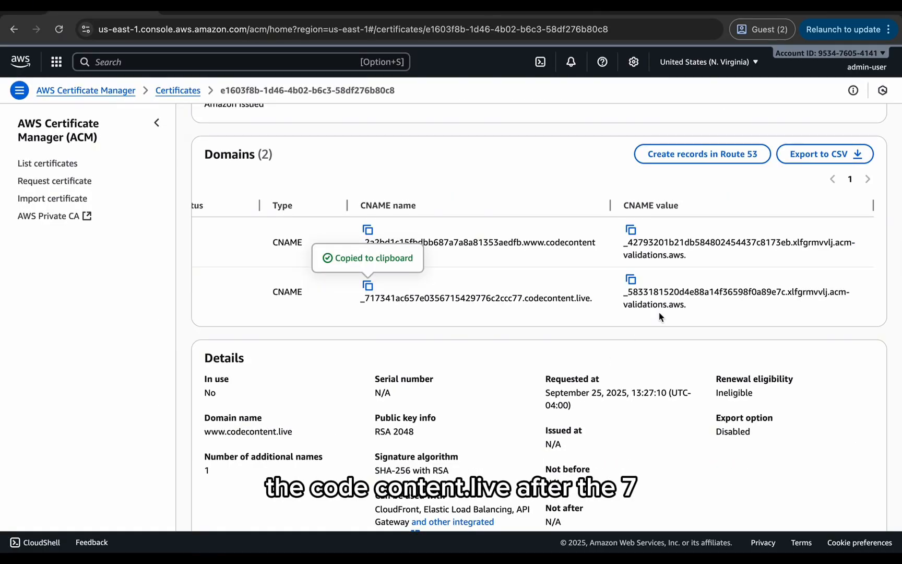
{"action": "left_click", "coordinate": [631, 279]}
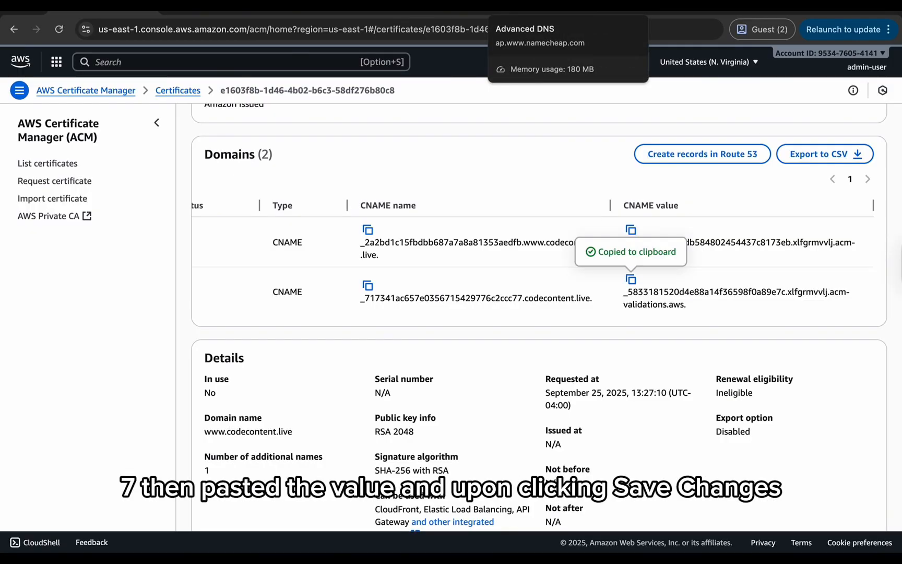
{"action": "left_click", "coordinate": [522, 6]}
{"action": "left_click", "coordinate": [467, 223]}
{"action": "key", "text": "ctrl+v"}
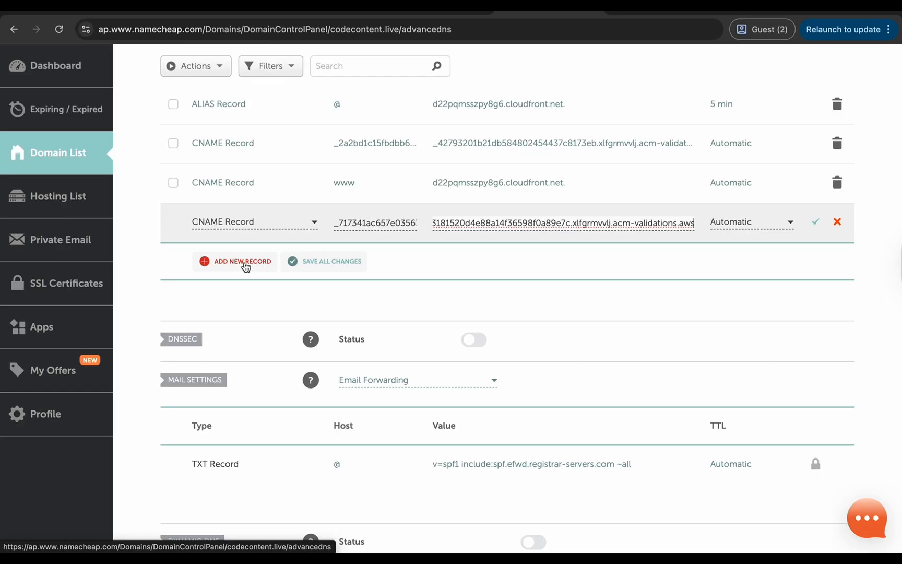
{"action": "left_click", "coordinate": [321, 263]}
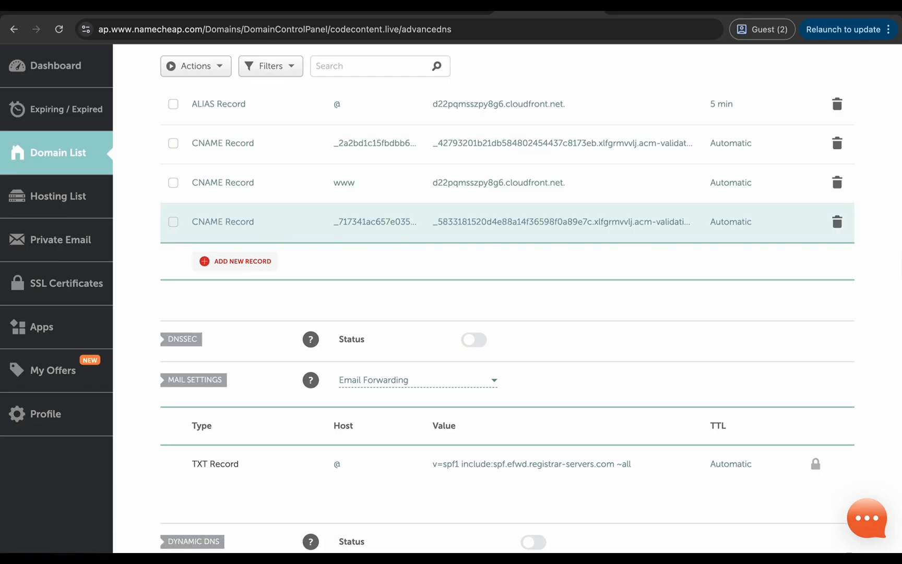
Step: Return to the ACM certificate page and reload it to check the validation status of the certificate and both domains
{"action": "left_click", "coordinate": [99, 11]}
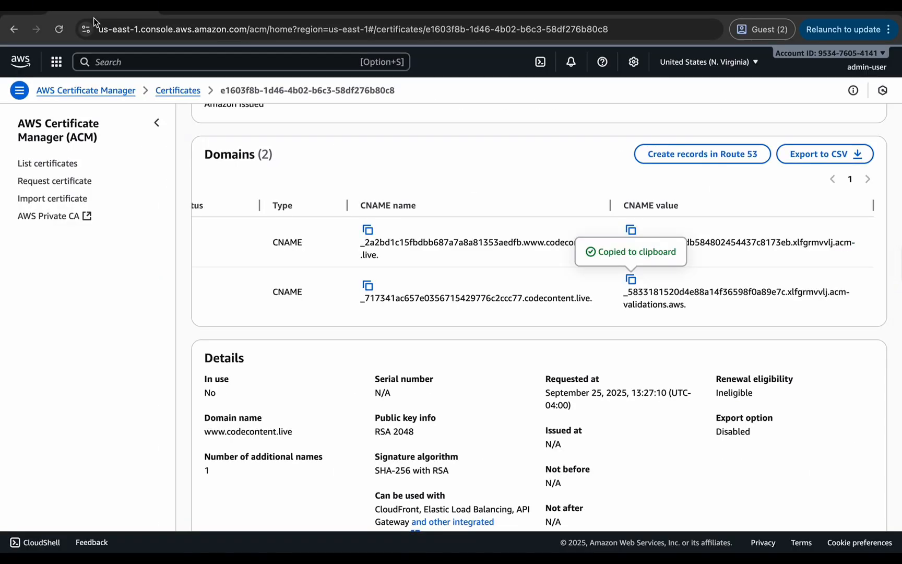
{"action": "left_click", "coordinate": [61, 32]}
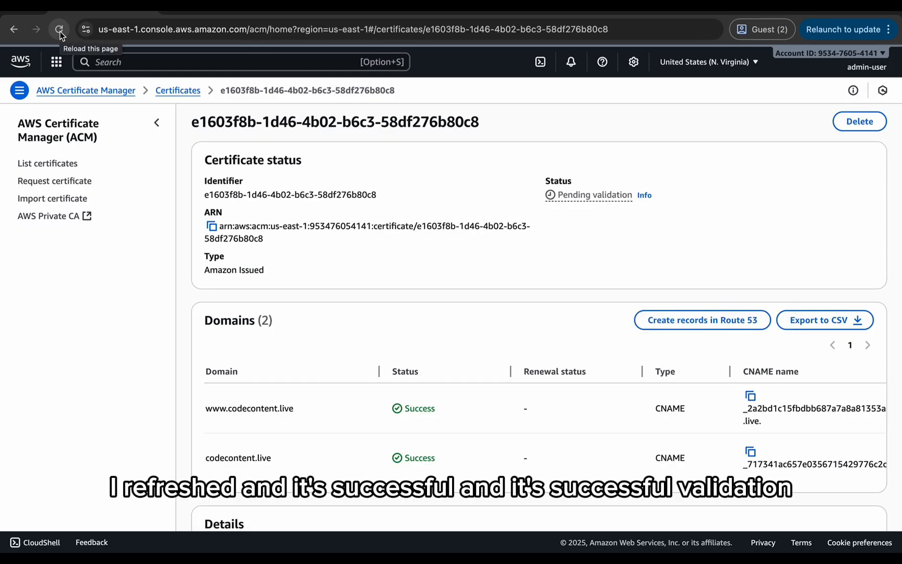
{"action": "scroll", "coordinate": [365, 238], "scroll_direction": "down", "scroll_amount": 1}
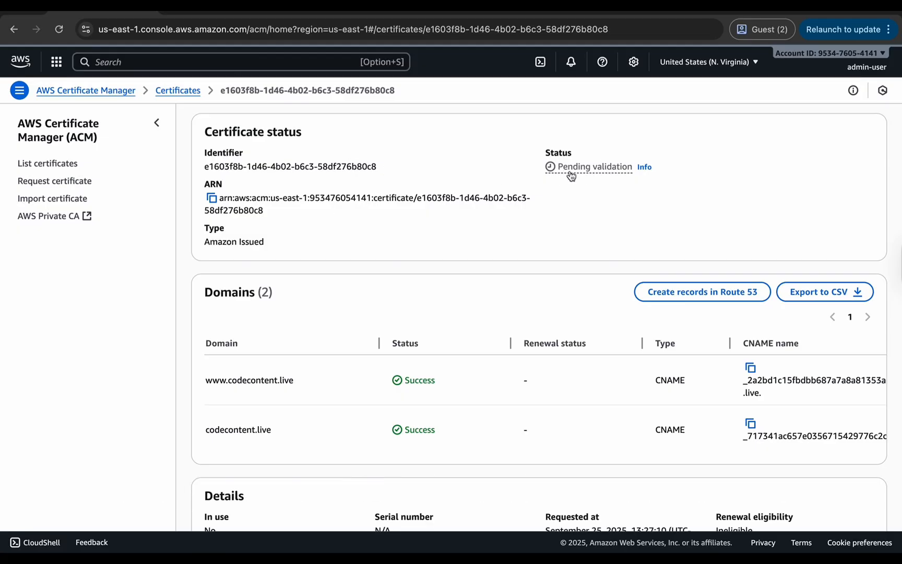
{"action": "left_click", "coordinate": [60, 29]}
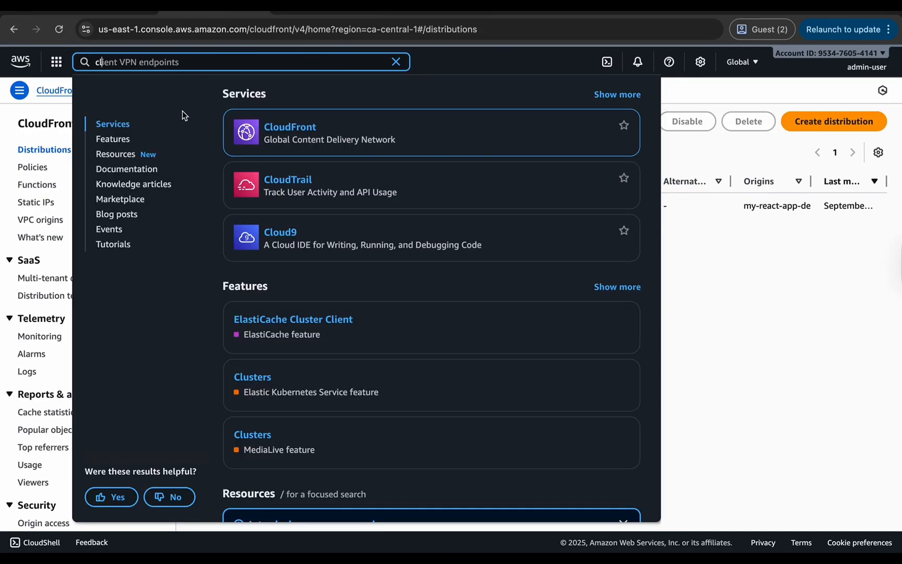
Step: Go to CloudFront and open the my-react-app-prod distribution's general settings for editing
{"action": "left_click", "coordinate": [288, 128]}
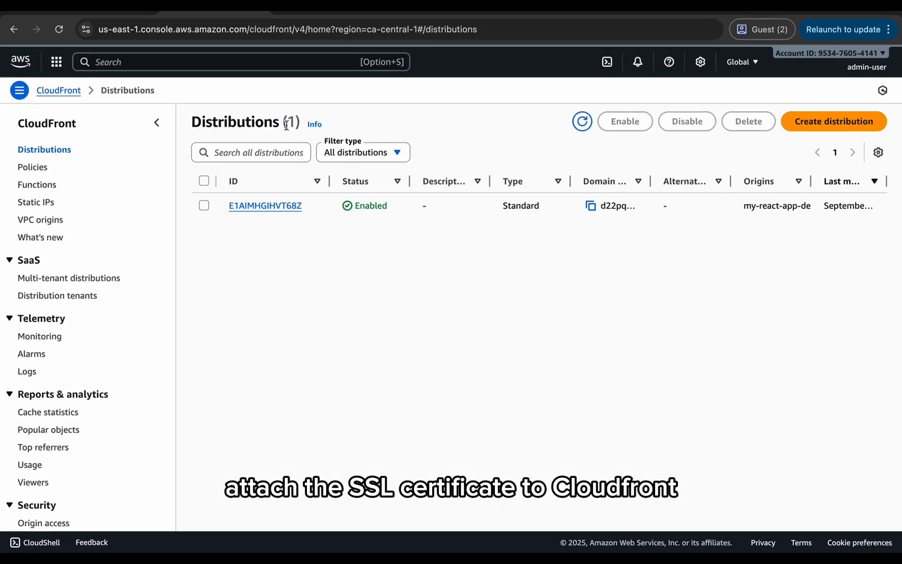
{"action": "left_click", "coordinate": [263, 206]}
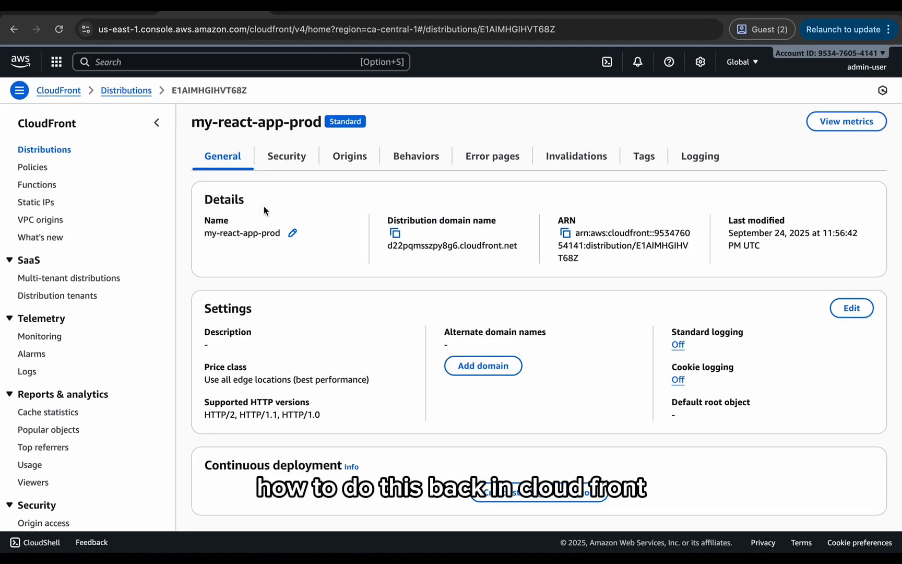
{"action": "scroll", "coordinate": [329, 248], "scroll_direction": "down", "scroll_amount": 1}
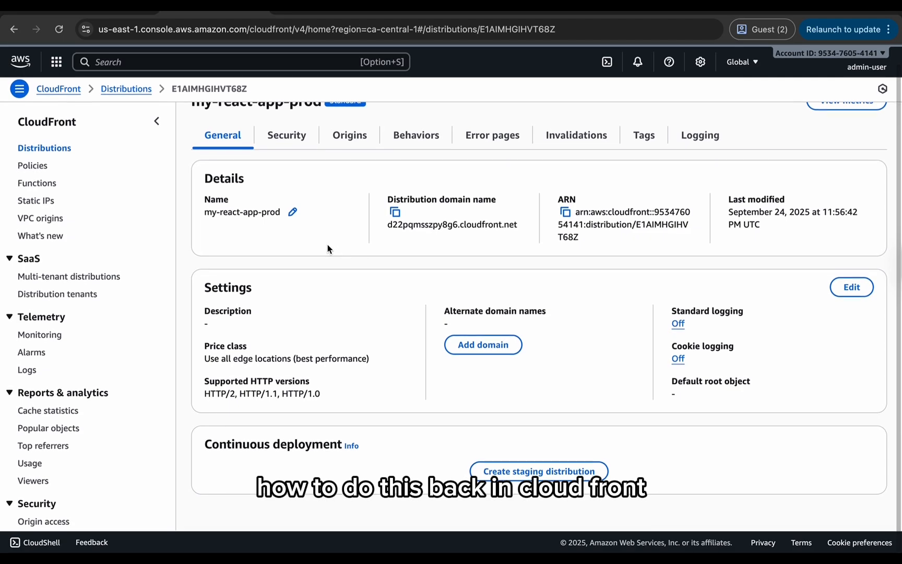
{"action": "scroll", "coordinate": [329, 248], "scroll_direction": "up", "scroll_amount": 1}
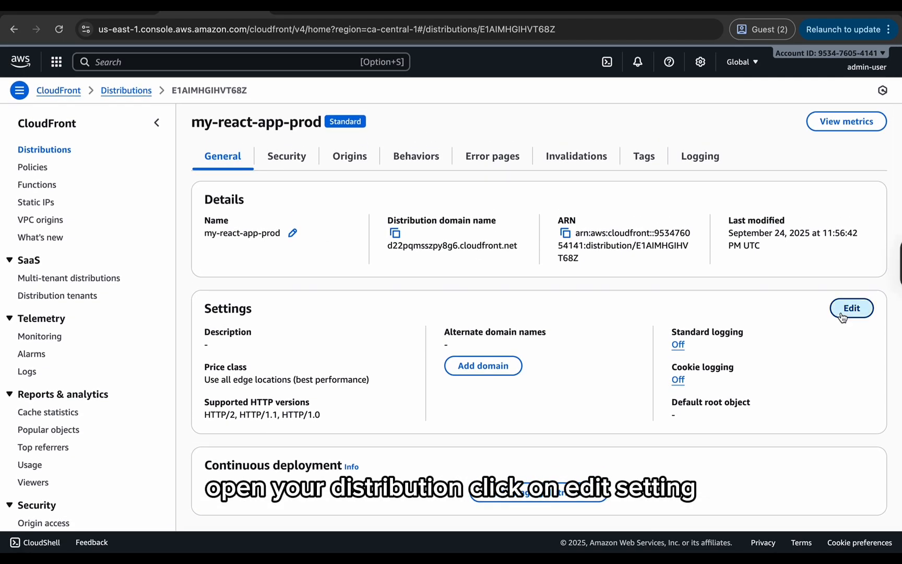
{"action": "left_click", "coordinate": [842, 315]}
Step: Add codecontent.live as an alternate domain name of the distribution
{"action": "scroll", "coordinate": [614, 288], "scroll_direction": "down", "scroll_amount": 1}
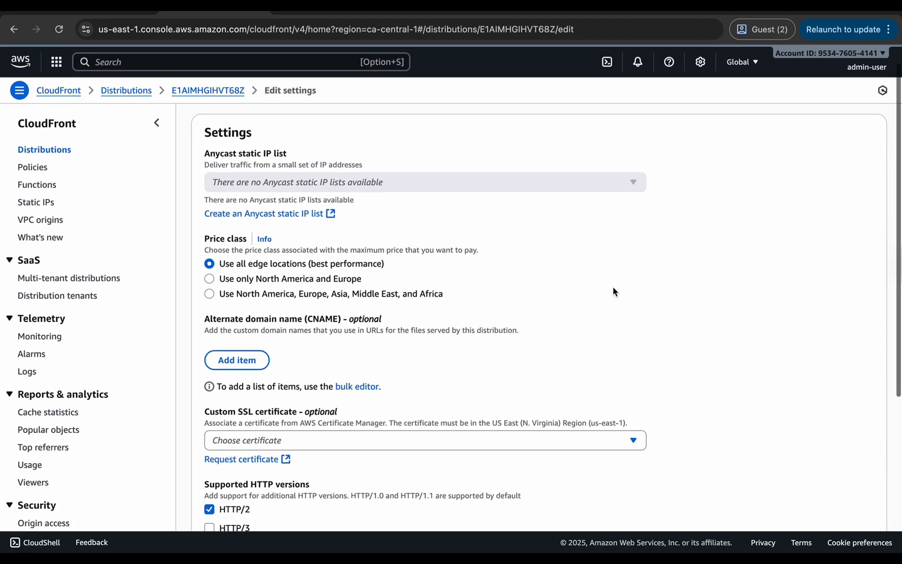
{"action": "mouse_move", "coordinate": [574, 4]}
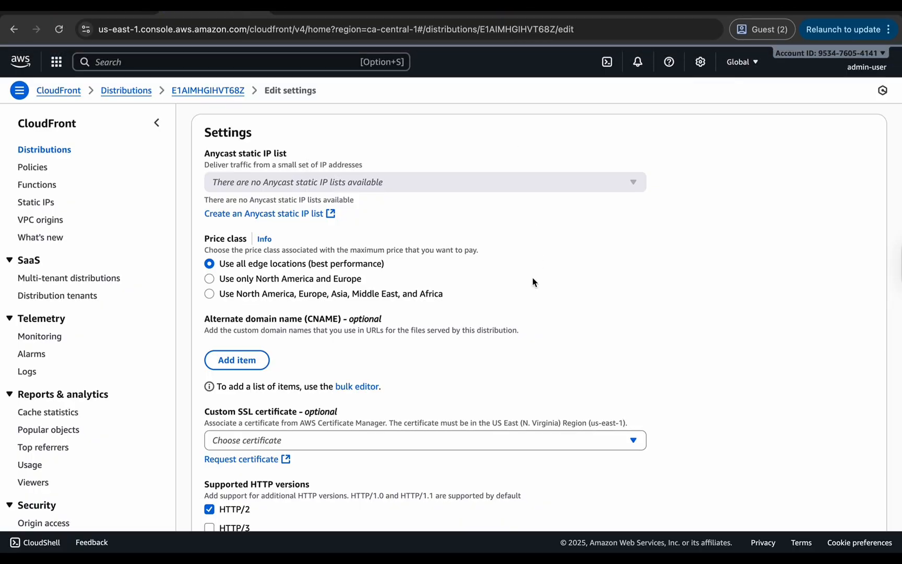
{"action": "scroll", "coordinate": [243, 290], "scroll_direction": "down", "scroll_amount": 1}
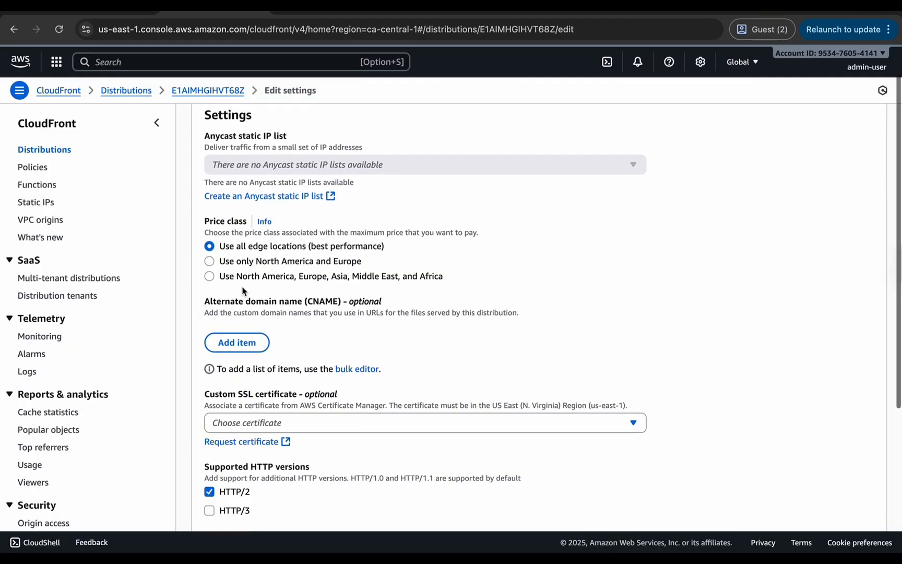
{"action": "left_click", "coordinate": [237, 336]}
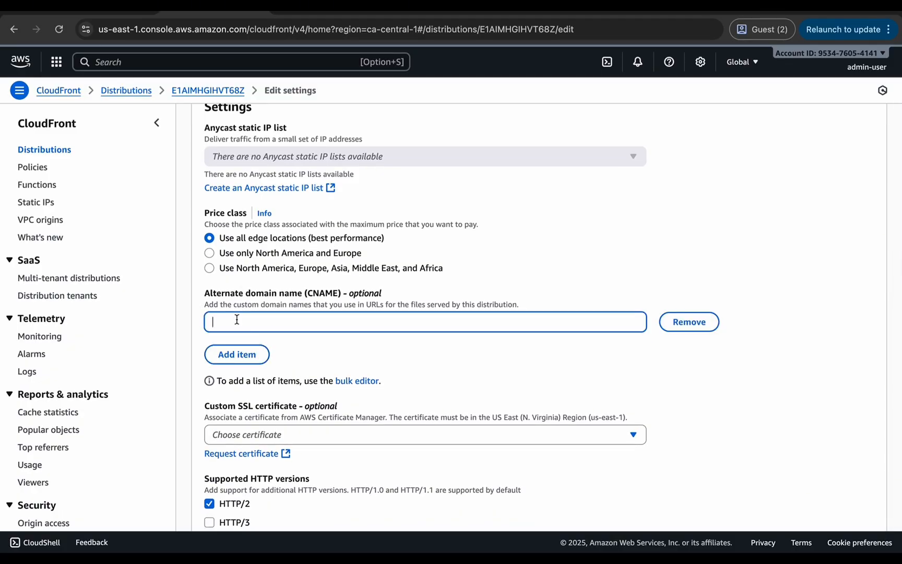
{"action": "type", "text": "xo"}
{"action": "key", "text": "BackSpace"}
{"action": "key", "text": "BackSpace"}
{"action": "type", "text": "code"}
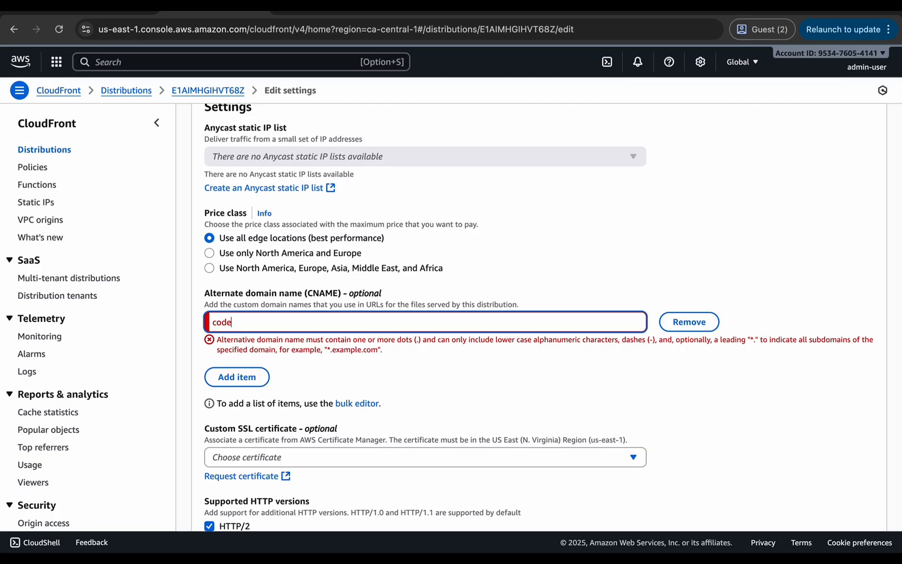
{"action": "type", "text": "contnent.live"}
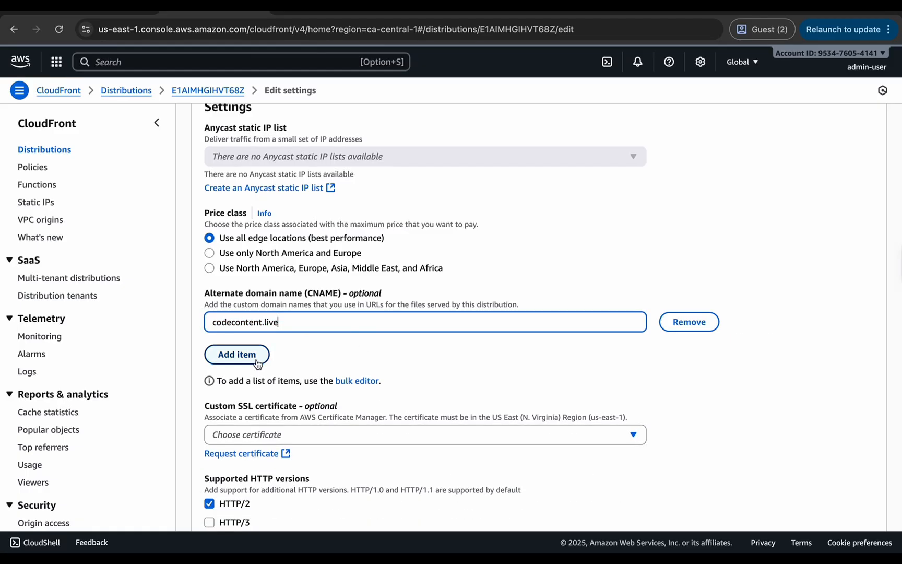
{"action": "left_click", "coordinate": [237, 354]}
{"action": "type", "text": "www"}
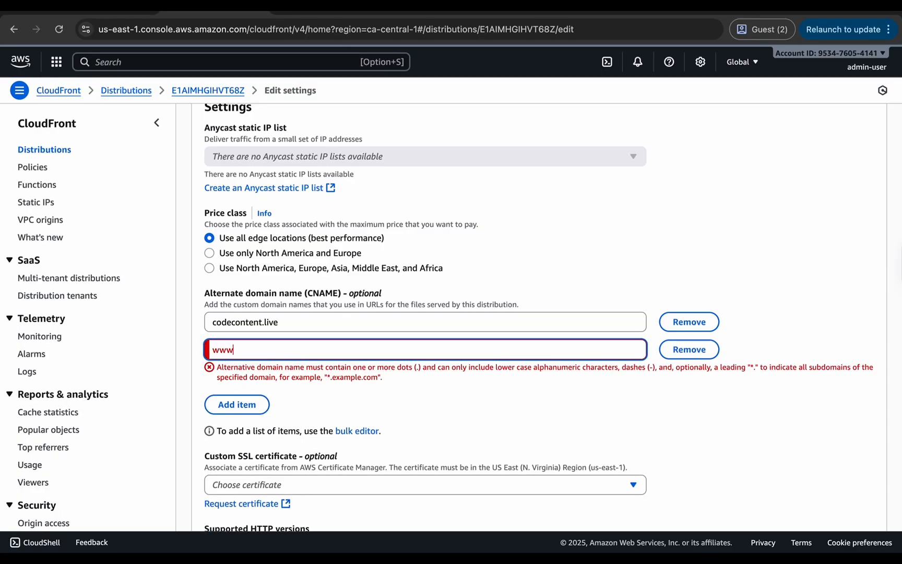
{"action": "type", "text": ".code"}
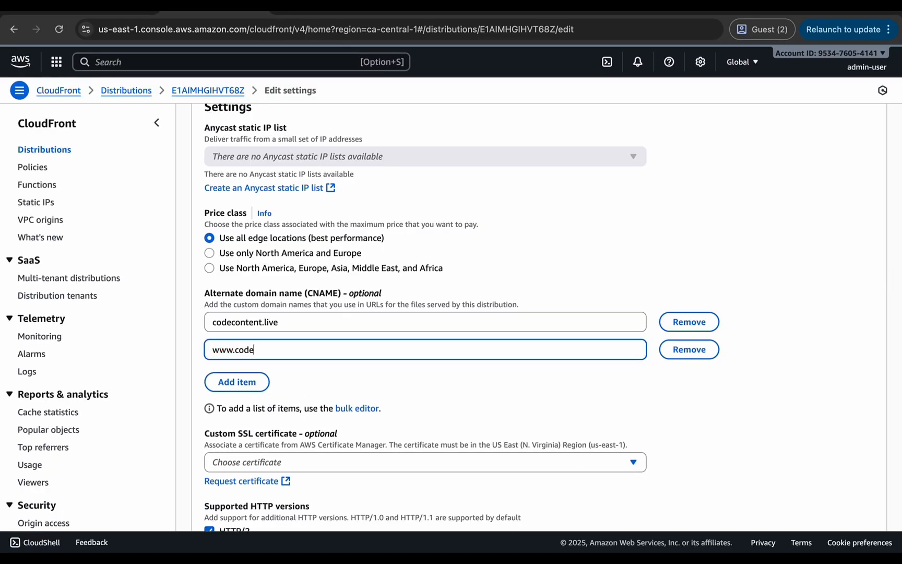
{"action": "type", "text": "content.live"}
{"action": "scroll", "coordinate": [338, 385], "scroll_direction": "down", "scroll_amount": 3}
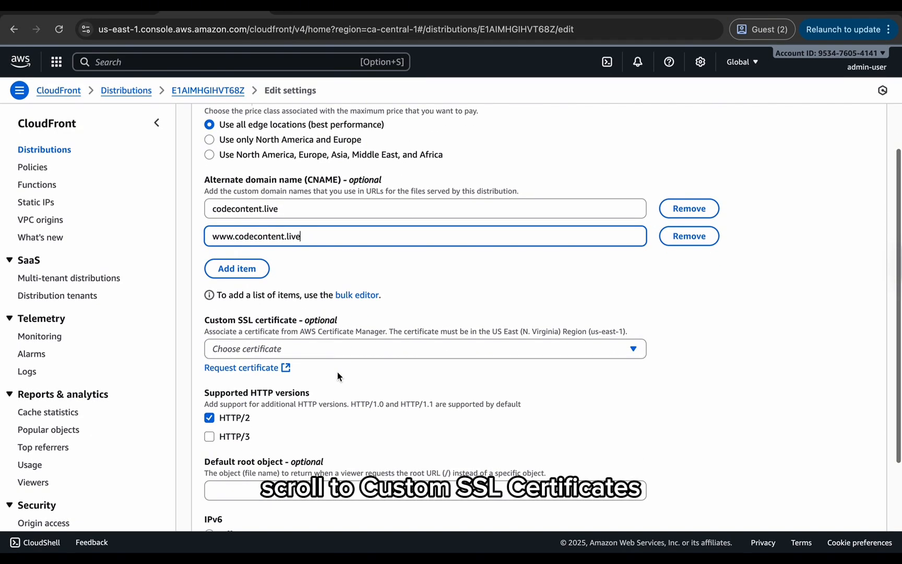
{"action": "left_click", "coordinate": [334, 331]}
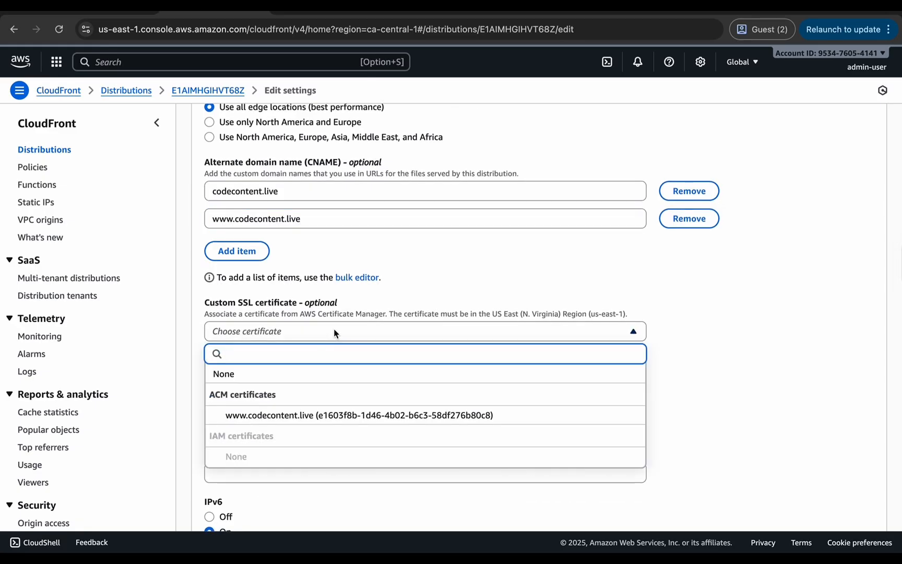
{"action": "left_click", "coordinate": [326, 415]}
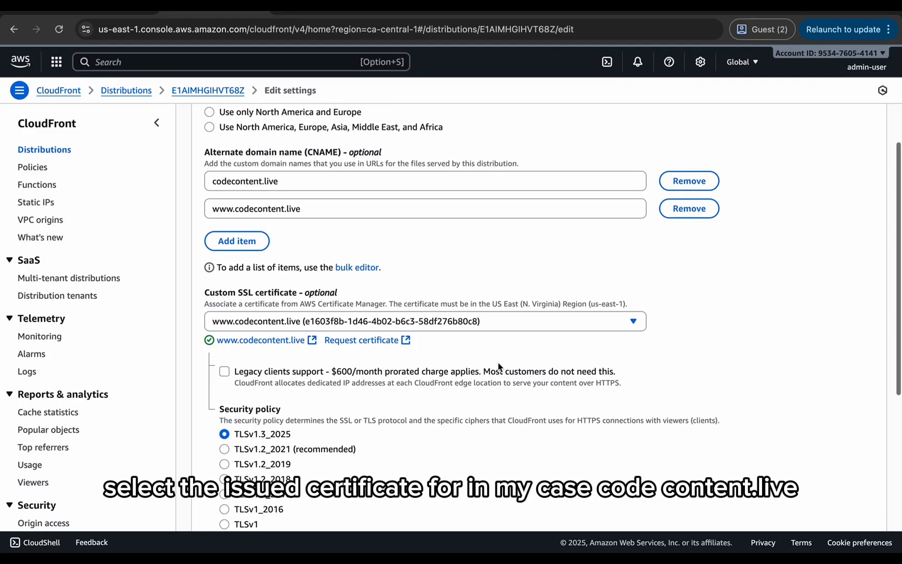
{"action": "scroll", "coordinate": [499, 365], "scroll_direction": "down", "scroll_amount": 3}
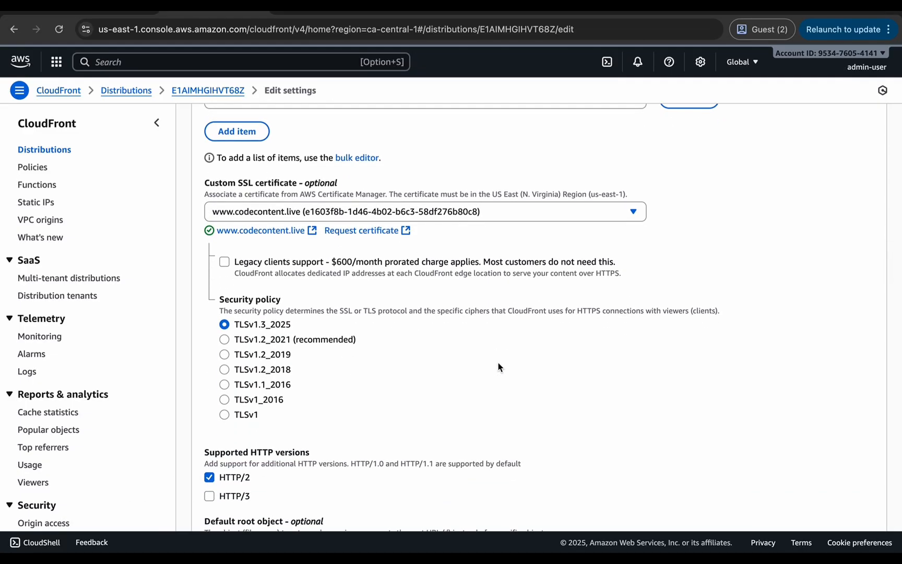
{"action": "scroll", "coordinate": [573, 295], "scroll_direction": "down", "scroll_amount": 5}
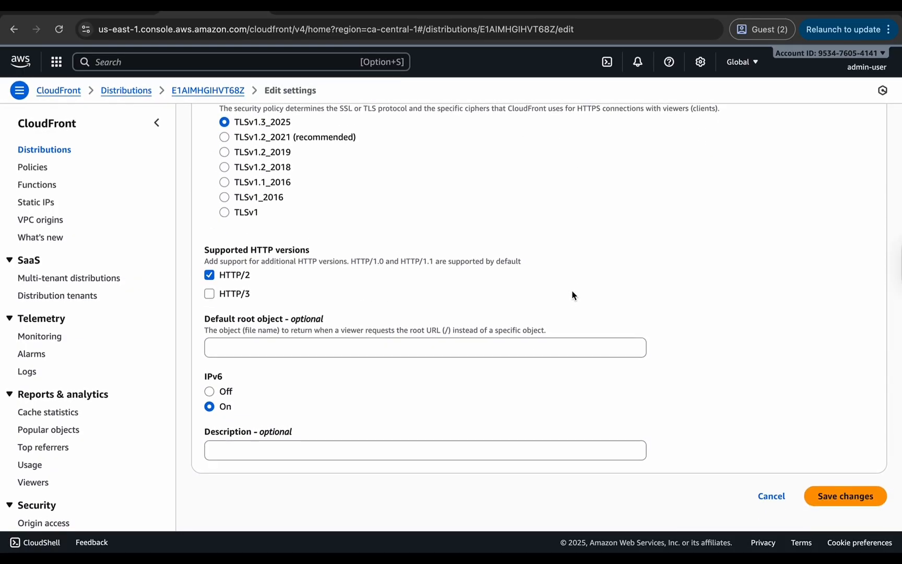
{"action": "left_click", "coordinate": [841, 497]}
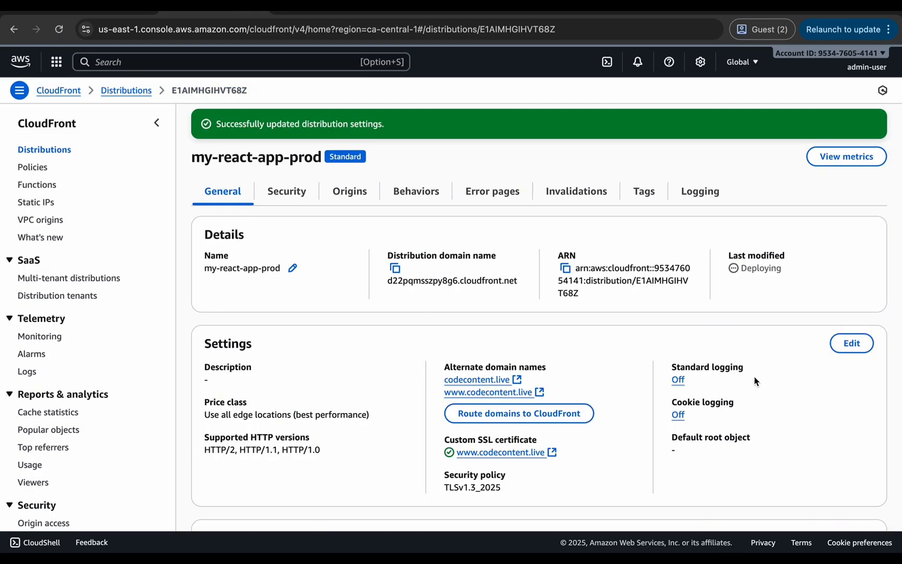
{"action": "scroll", "coordinate": [754, 382], "scroll_direction": "down", "scroll_amount": 2}
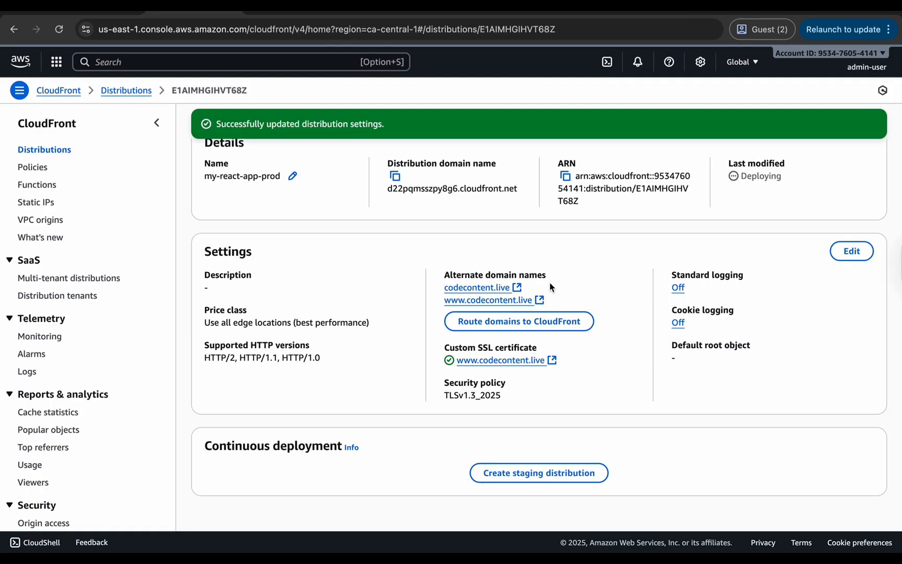
{"action": "left_click", "coordinate": [475, 302]}
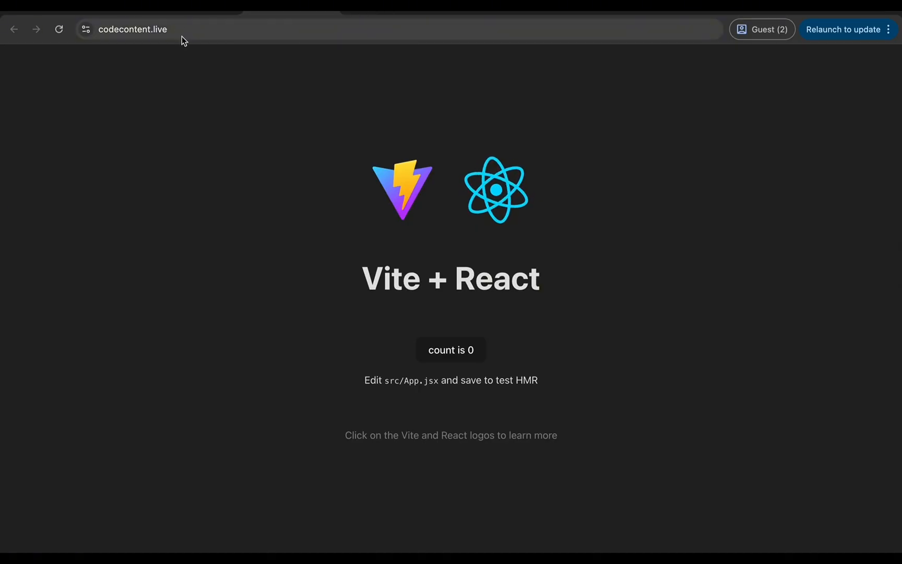
{"action": "mouse_move", "coordinate": [284, 15]}
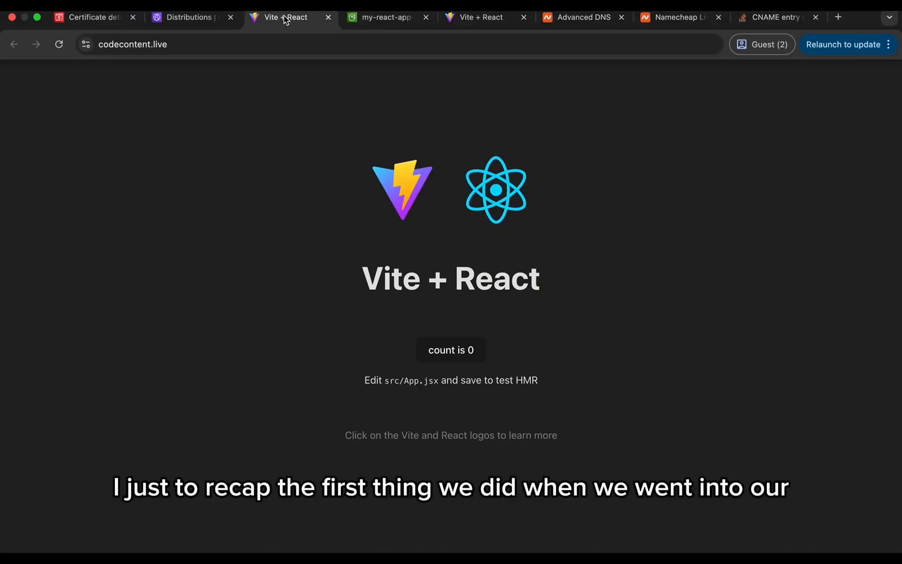
{"action": "left_click", "coordinate": [91, 18]}
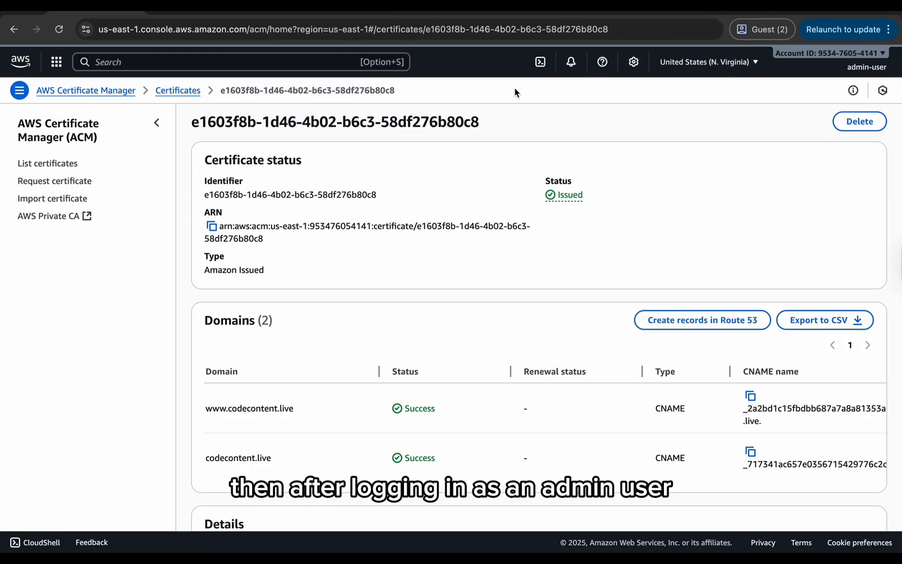
Step: Search the AWS services for CloudFront and open its distributions list
{"action": "left_click", "coordinate": [121, 63]}
{"action": "type", "text": "clo"}
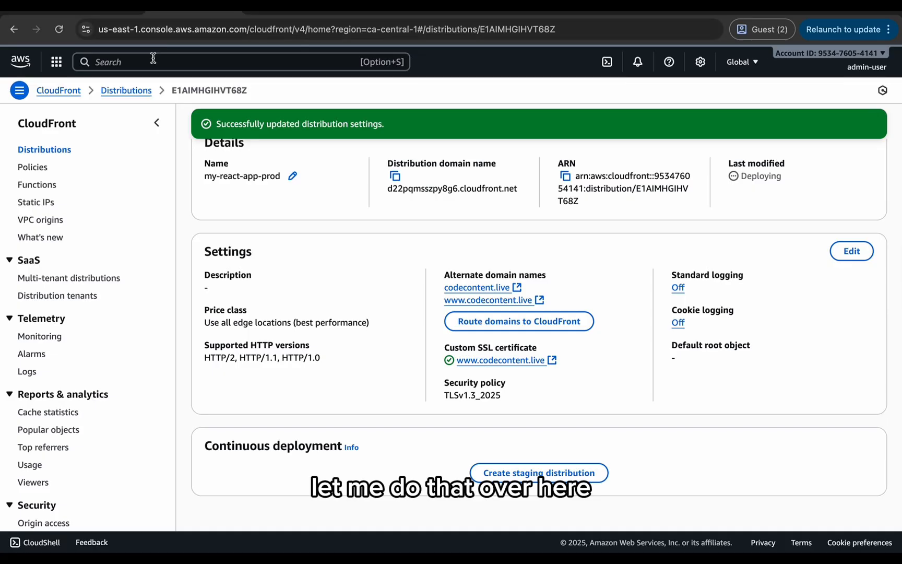
{"action": "left_click", "coordinate": [151, 62]}
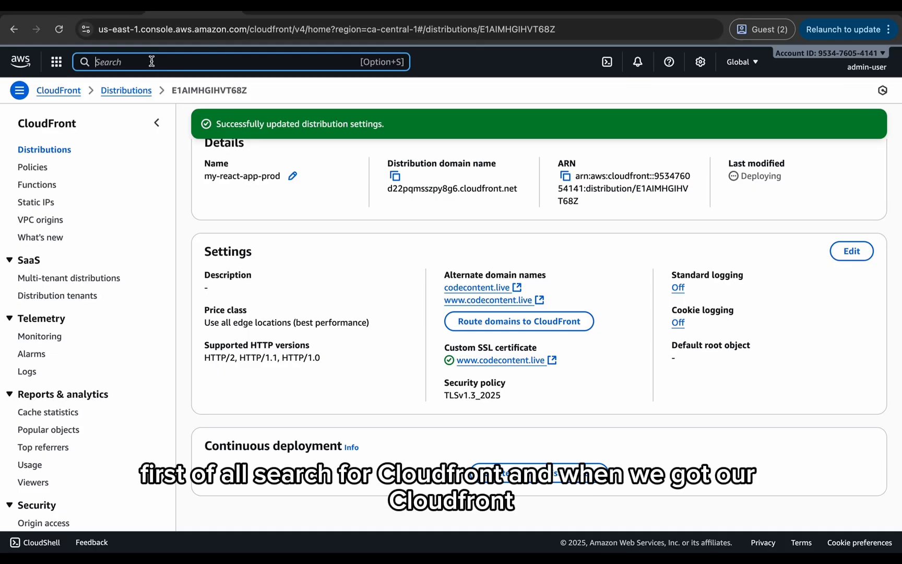
{"action": "type", "text": "clou"}
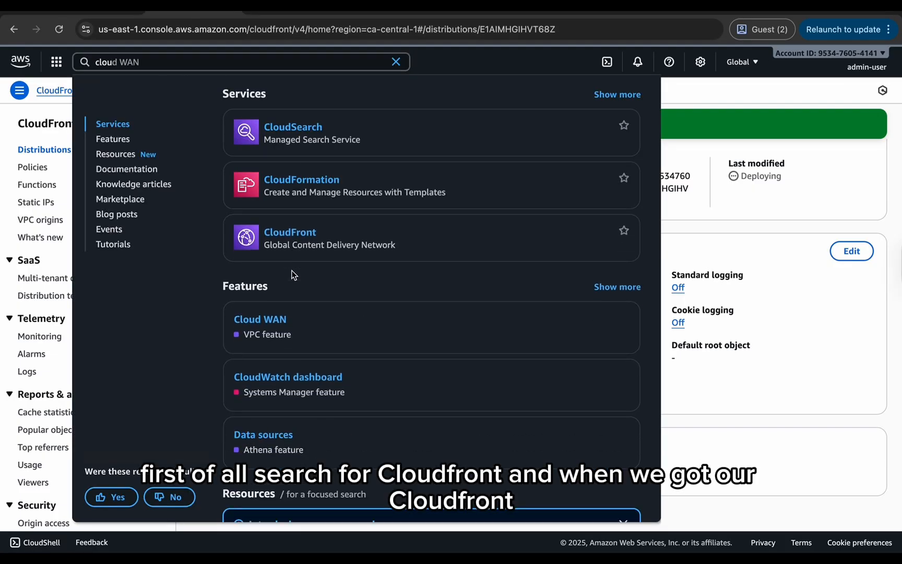
{"action": "left_click", "coordinate": [291, 233]}
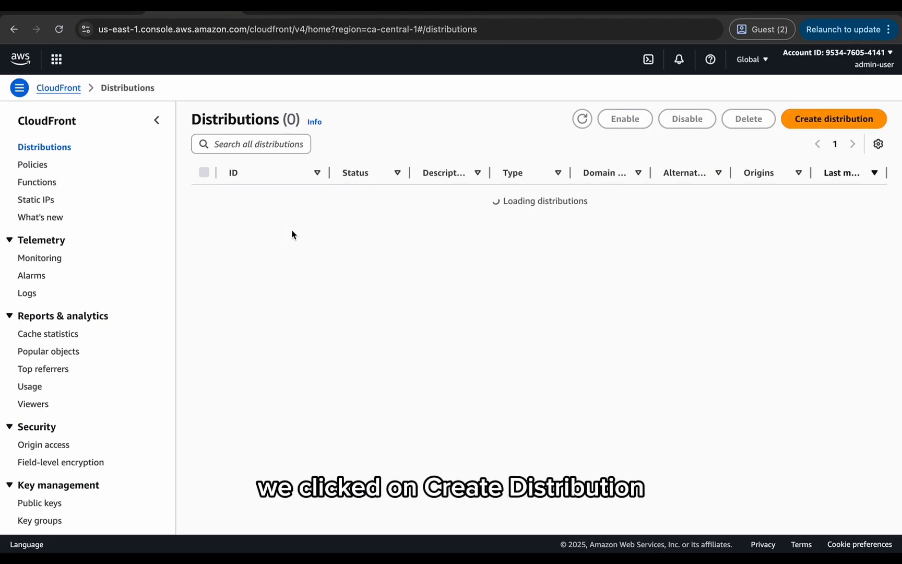
Step: Start a new single website or app distribution named Sample2 and continue to its origin settings
{"action": "left_click", "coordinate": [811, 125]}
{"action": "scroll", "coordinate": [578, 312], "scroll_direction": "down", "scroll_amount": 3}
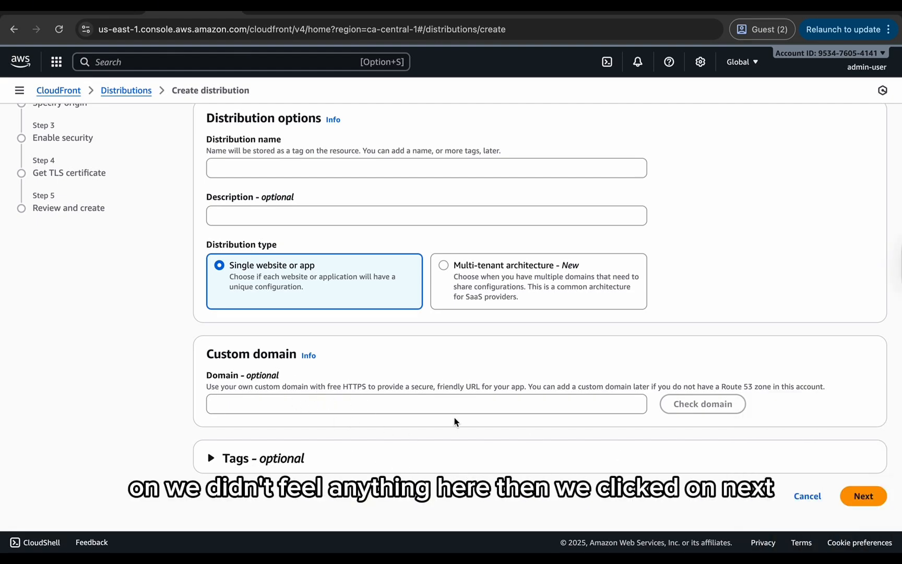
{"action": "left_click", "coordinate": [873, 496]}
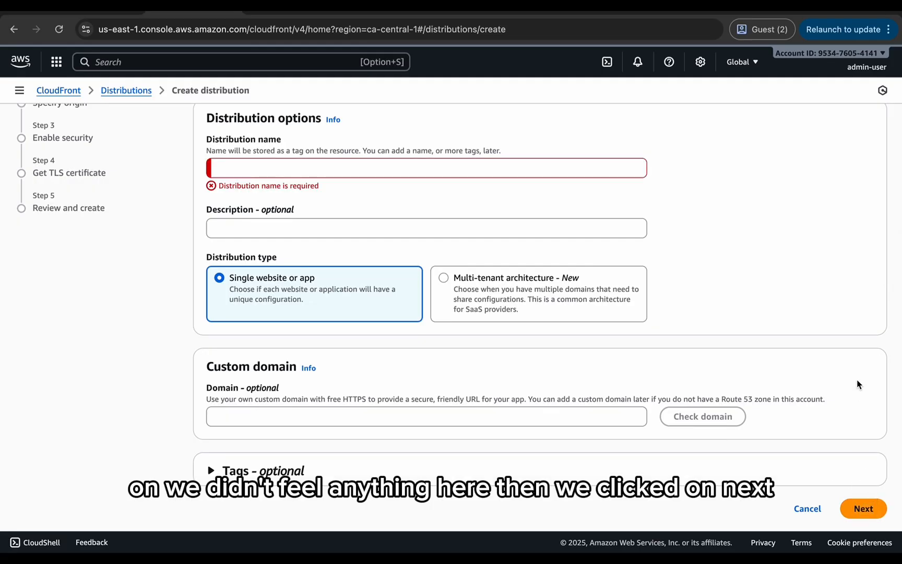
{"action": "left_click", "coordinate": [266, 167]}
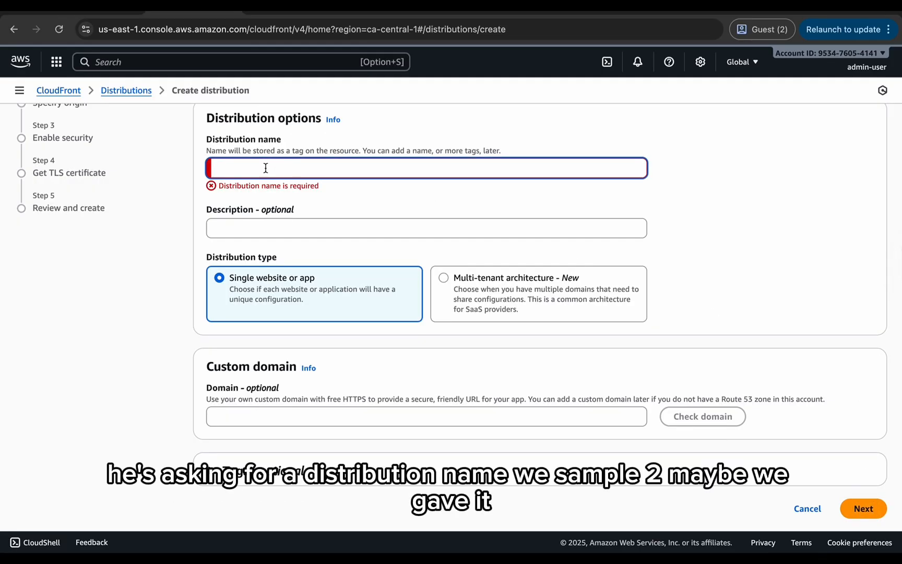
{"action": "type", "text": "Sample2"}
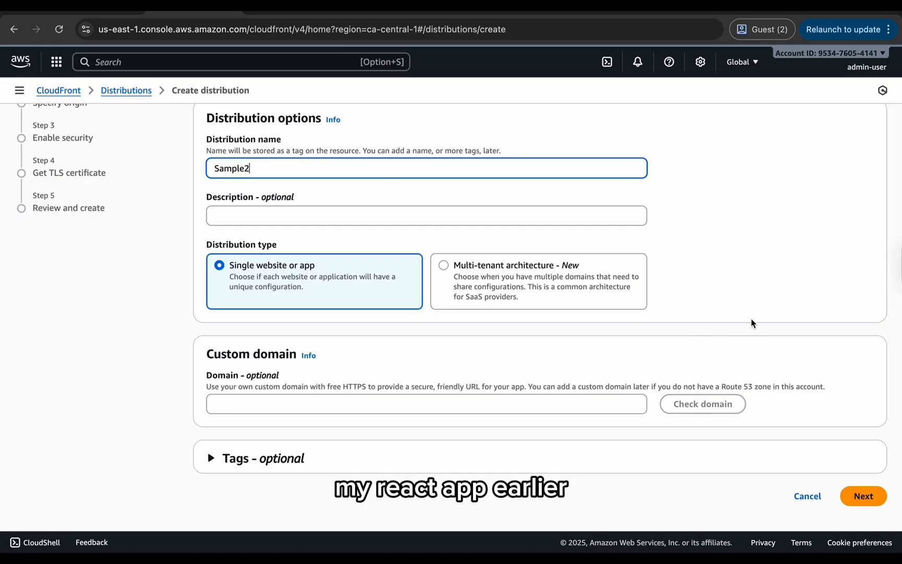
{"action": "left_click", "coordinate": [862, 494]}
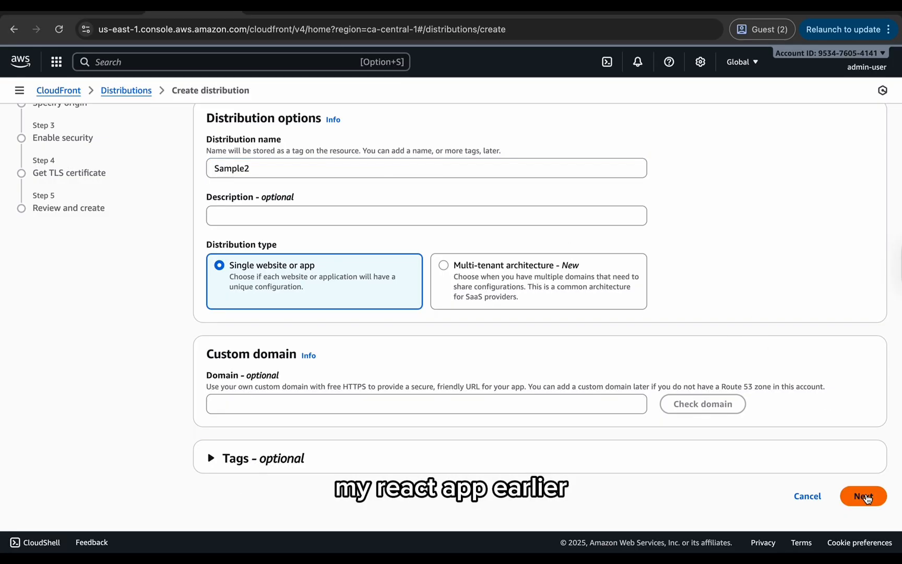
Step: Review the new distribution's origin type, S3 origin, private bucket access, and recommended origin and cache settings
{"action": "scroll", "coordinate": [765, 364], "scroll_direction": "down", "scroll_amount": 5}
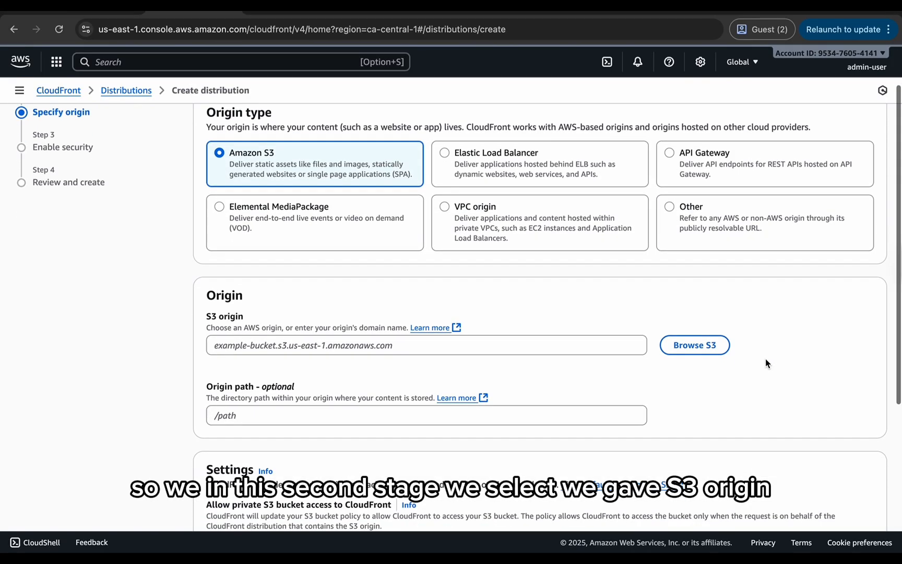
{"action": "scroll", "coordinate": [768, 364], "scroll_direction": "down", "scroll_amount": 1}
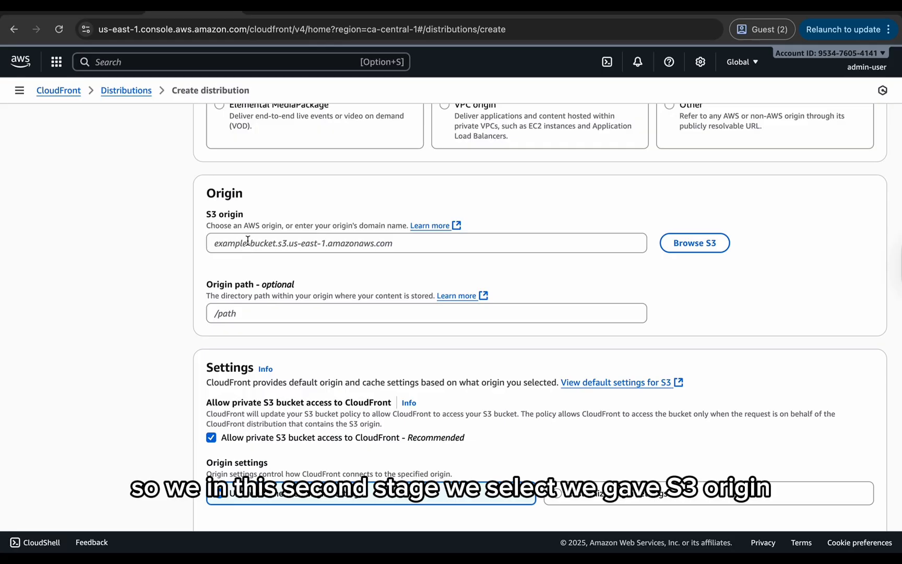
{"action": "scroll", "coordinate": [321, 223], "scroll_direction": "down", "scroll_amount": 1}
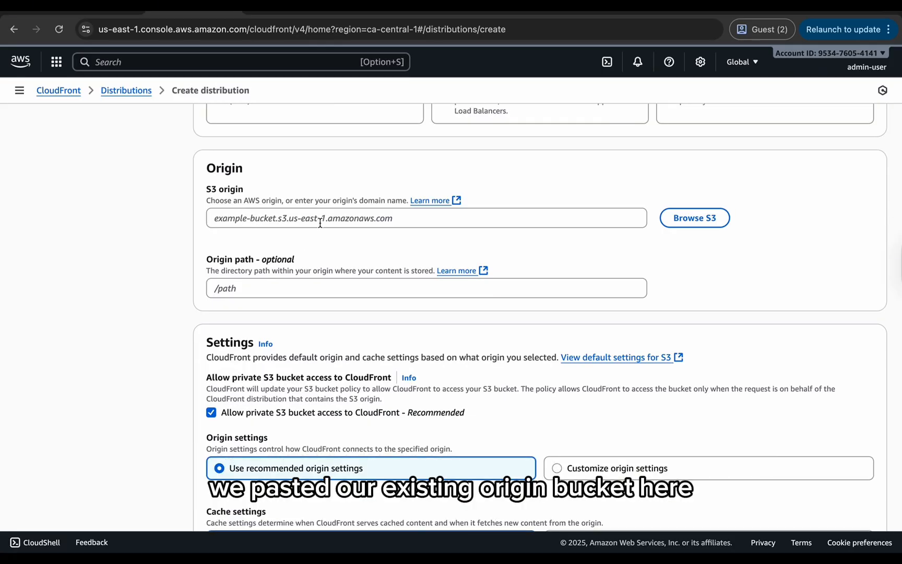
{"action": "scroll", "coordinate": [320, 223], "scroll_direction": "down", "scroll_amount": 4}
{"action": "scroll", "coordinate": [321, 226], "scroll_direction": "up", "scroll_amount": 5}
{"action": "scroll", "coordinate": [320, 226], "scroll_direction": "down", "scroll_amount": 5}
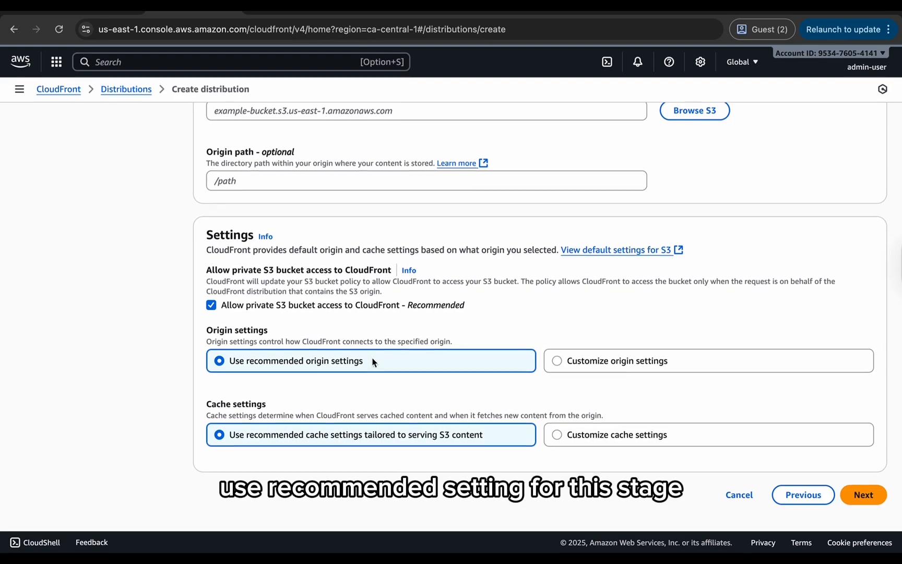
{"action": "scroll", "coordinate": [366, 354], "scroll_direction": "up", "scroll_amount": 11}
{"action": "scroll", "coordinate": [372, 362], "scroll_direction": "down", "scroll_amount": 11}
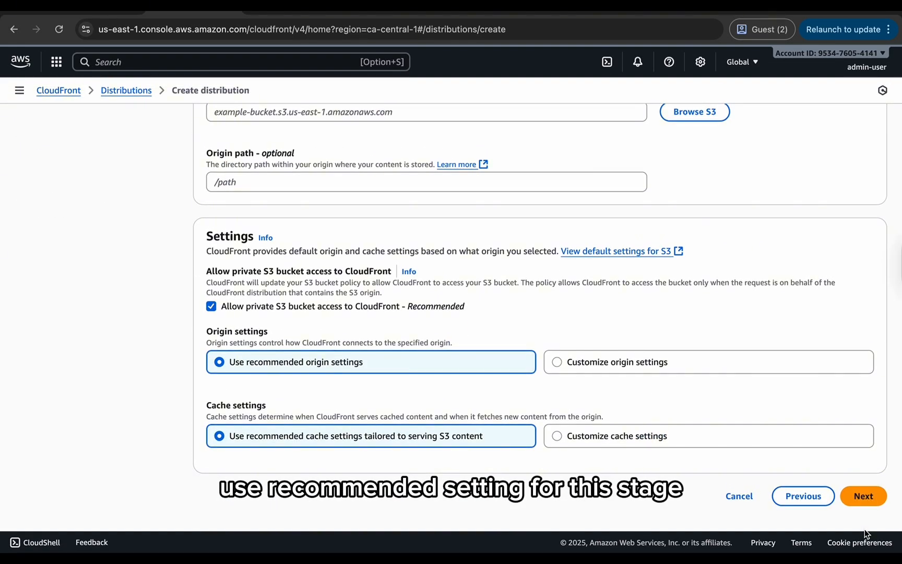
Step: Try to continue past the origin settings without an S3 origin, and review the origin form again
{"action": "left_click", "coordinate": [863, 494]}
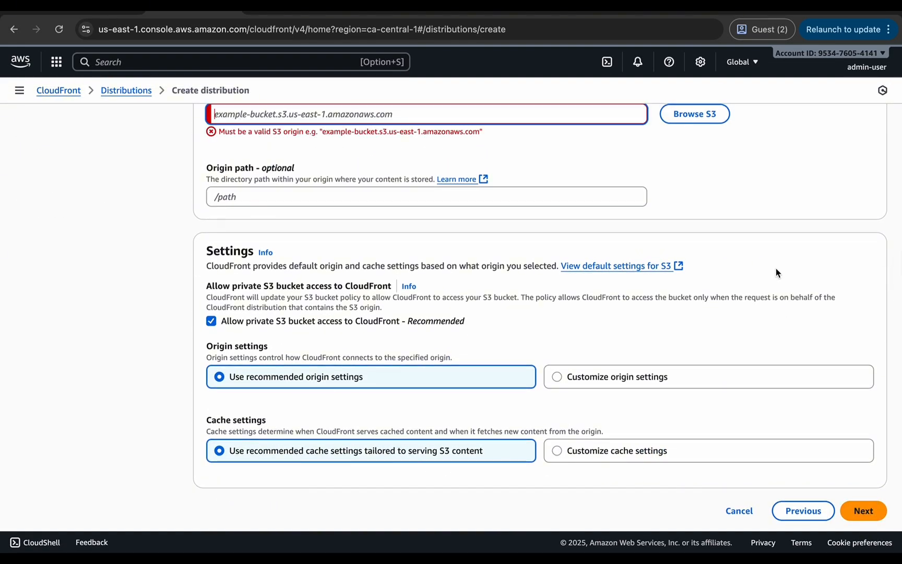
{"action": "scroll", "coordinate": [776, 268], "scroll_direction": "up", "scroll_amount": 11}
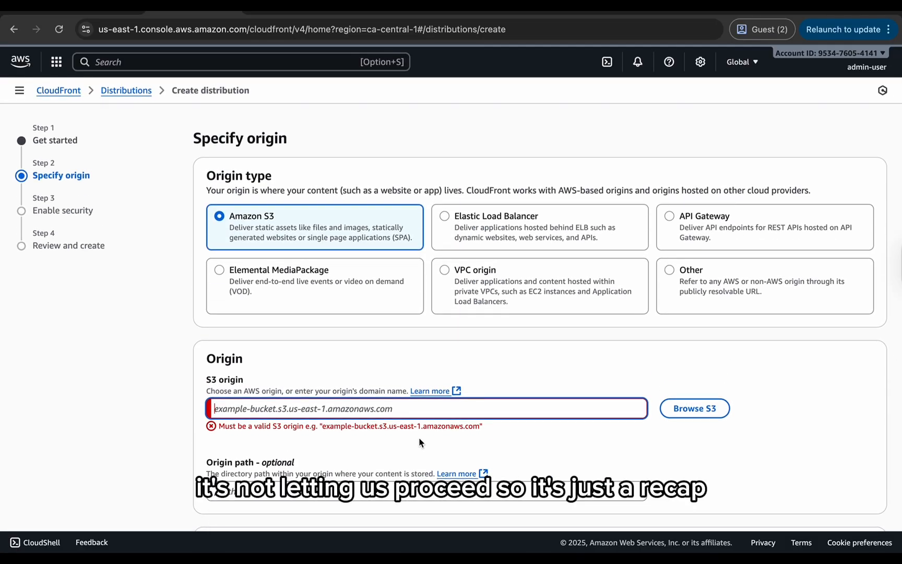
{"action": "scroll", "coordinate": [419, 439], "scroll_direction": "down", "scroll_amount": 11}
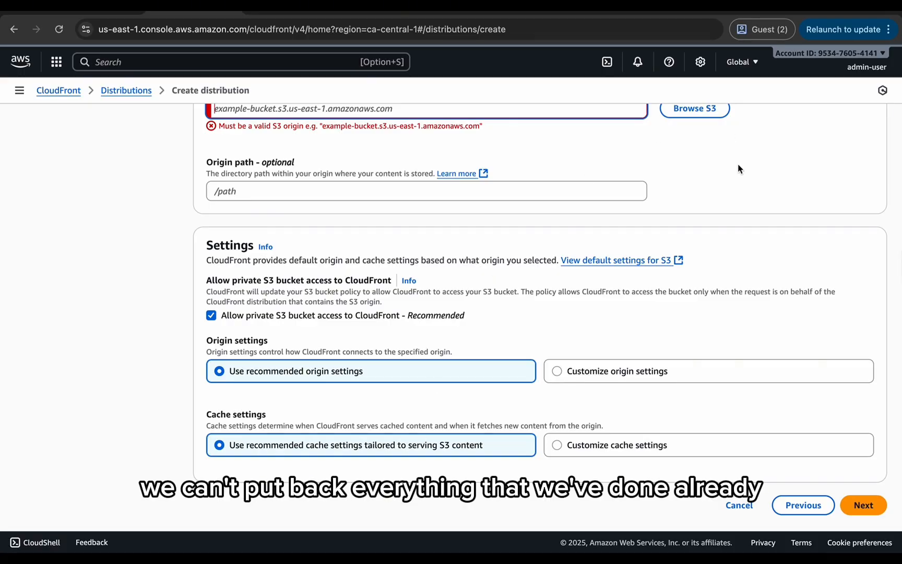
{"action": "scroll", "coordinate": [744, 201], "scroll_direction": "up", "scroll_amount": 5}
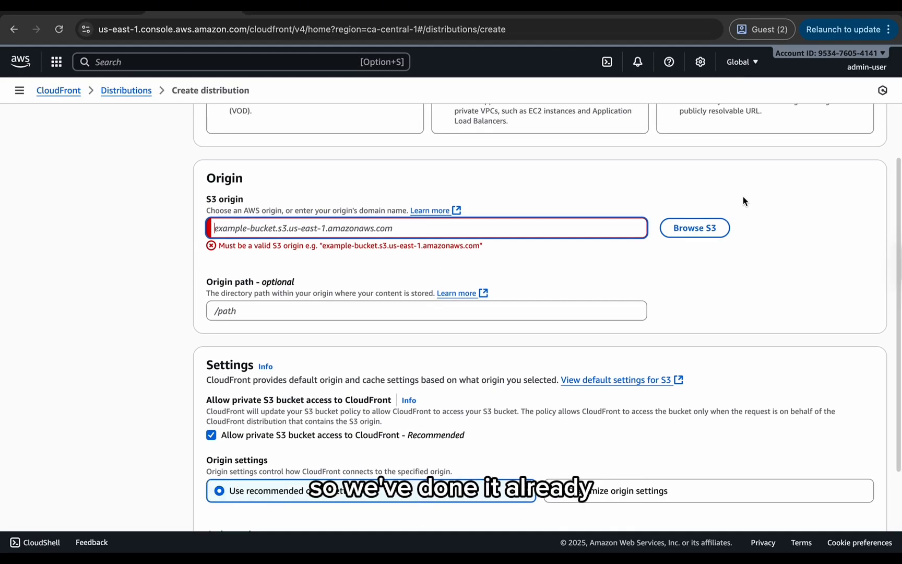
{"action": "scroll", "coordinate": [744, 201], "scroll_direction": "down", "scroll_amount": 5}
{"action": "scroll", "coordinate": [743, 197], "scroll_direction": "up", "scroll_amount": 12}
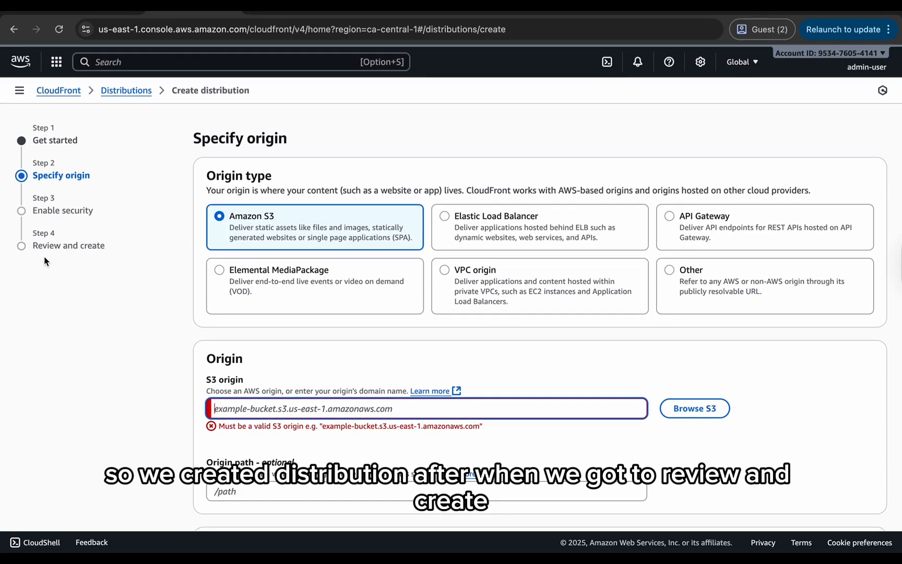
Step: Leave the distribution wizard and open the existing my-react-app-prod distribution to review its general settings
{"action": "left_click", "coordinate": [125, 92]}
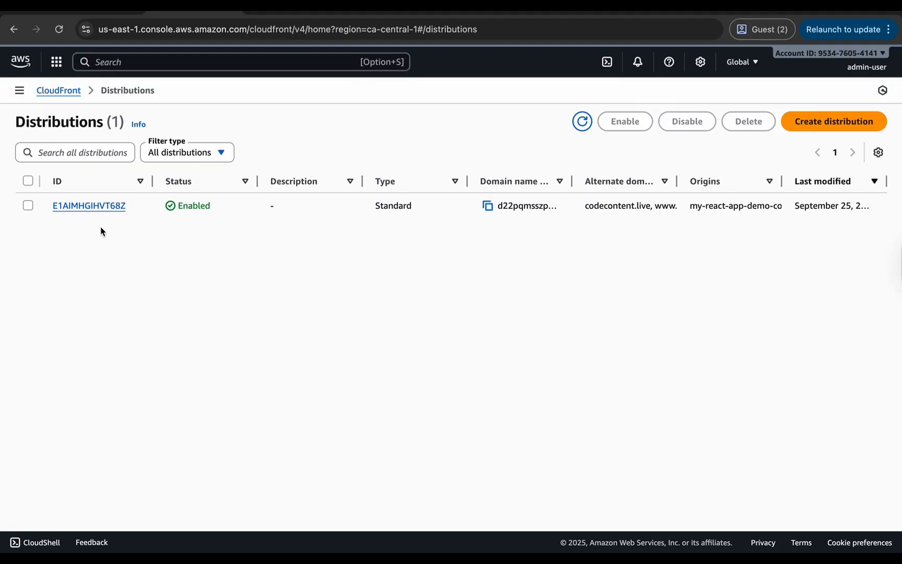
{"action": "left_click", "coordinate": [83, 207]}
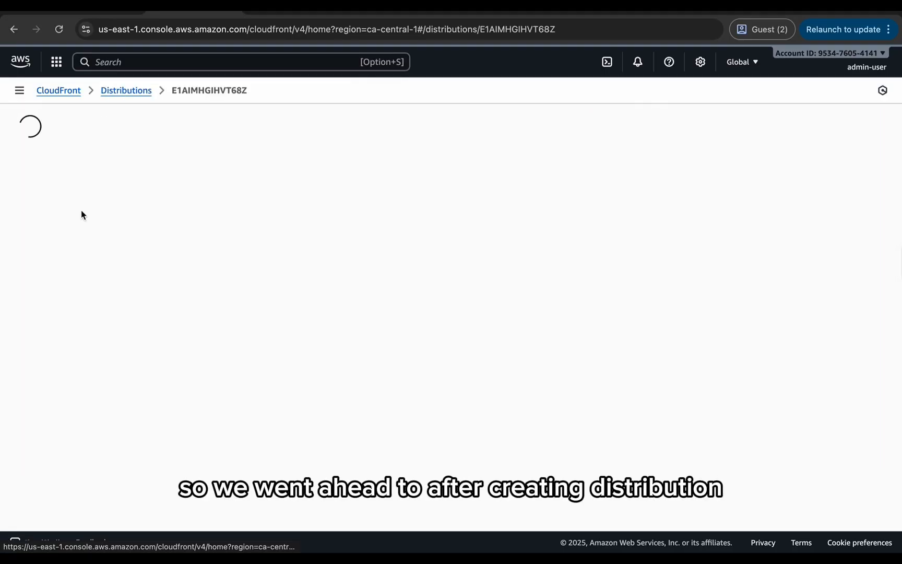
{"action": "scroll", "coordinate": [257, 307], "scroll_direction": "down", "scroll_amount": 1}
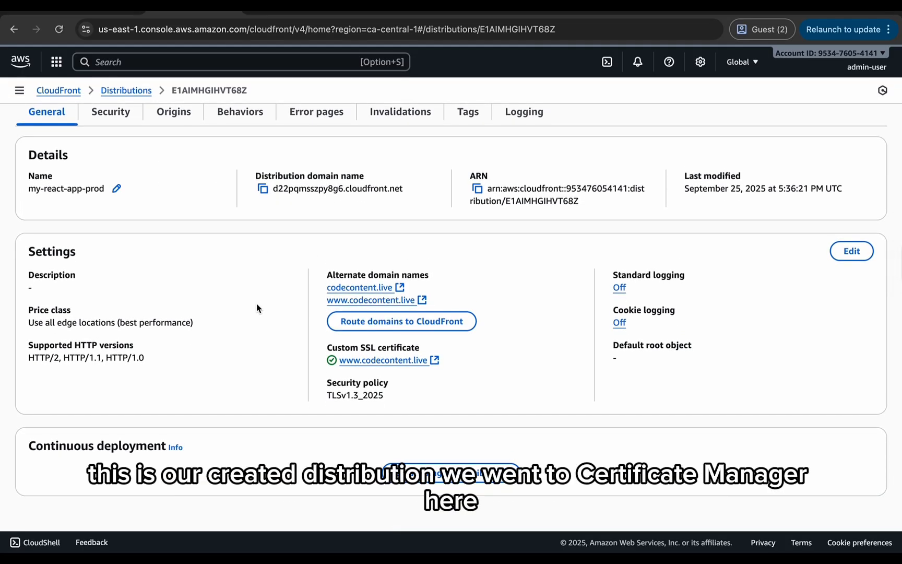
{"action": "scroll", "coordinate": [256, 304], "scroll_direction": "up", "scroll_amount": 1}
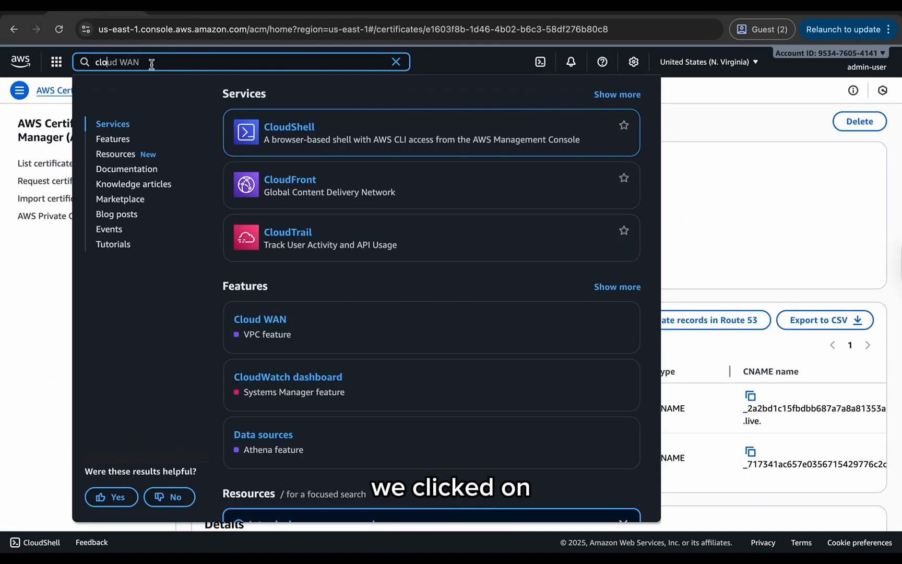
Step: Switch back to the ACM certificate page, search the services for "certi" and open Certificate Manager
{"action": "left_click_drag", "start_coordinate": [108, 63], "coordinate": [88, 63]}
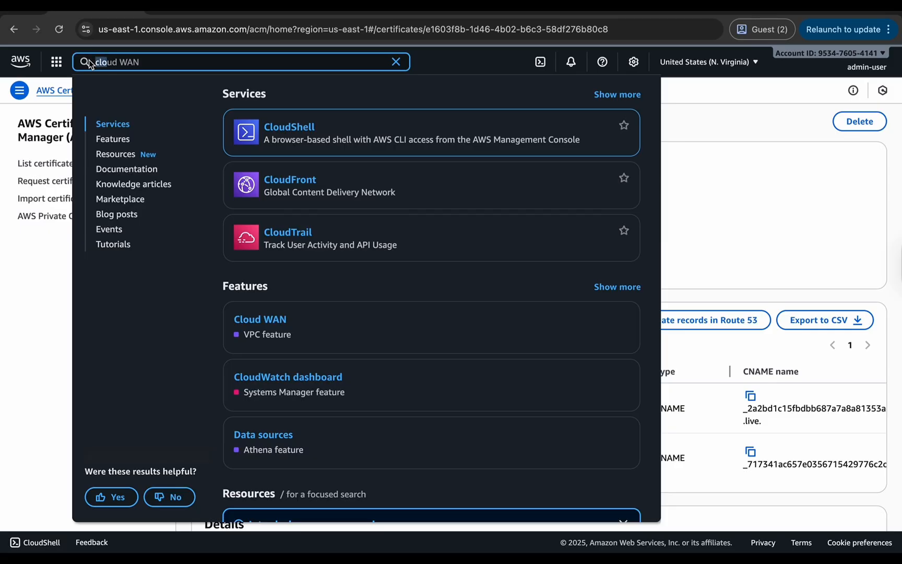
{"action": "type", "text": "certi"}
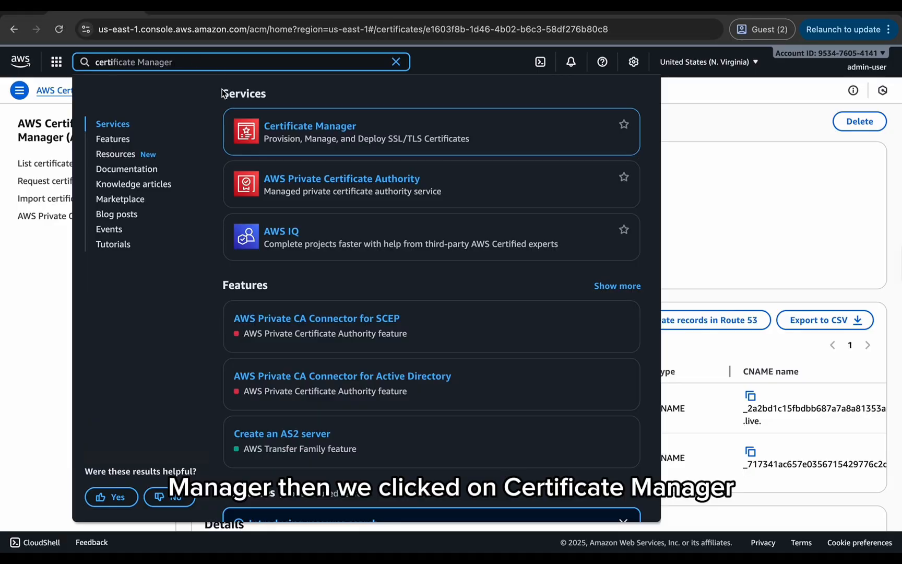
{"action": "left_click", "coordinate": [290, 128]}
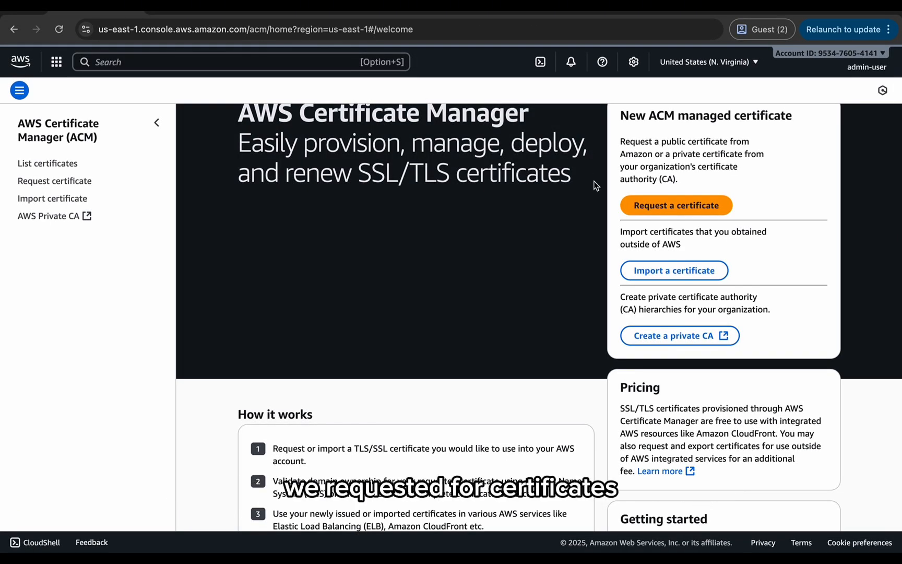
Step: Review the public certificate request form's domain, export, validation and key algorithm options, and return to the certificates list without requesting
{"action": "left_click", "coordinate": [647, 209]}
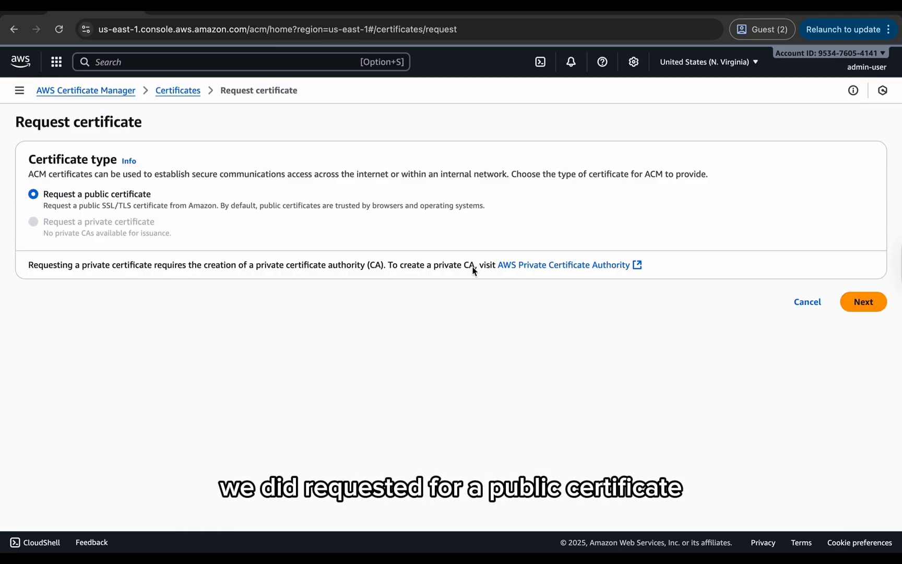
{"action": "left_click", "coordinate": [862, 302]}
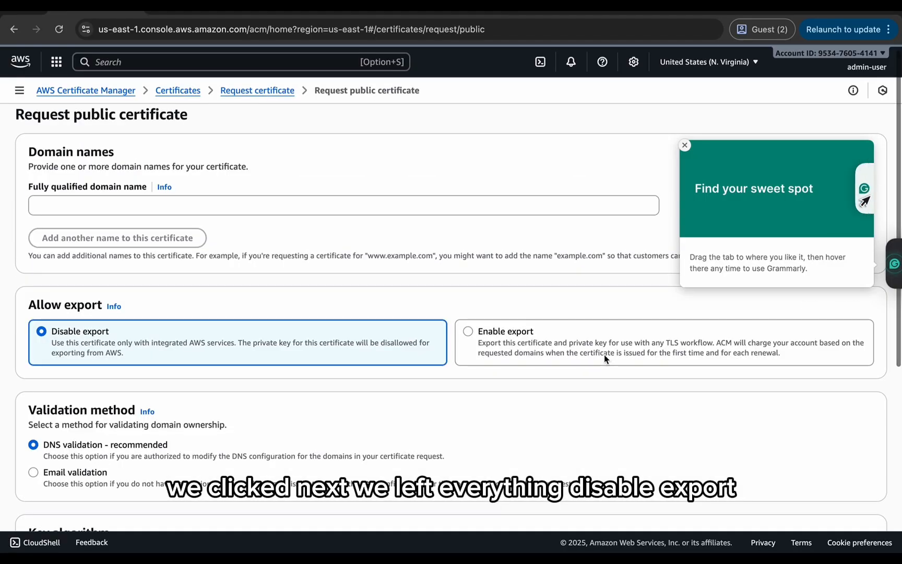
{"action": "scroll", "coordinate": [277, 291], "scroll_direction": "down", "scroll_amount": 2}
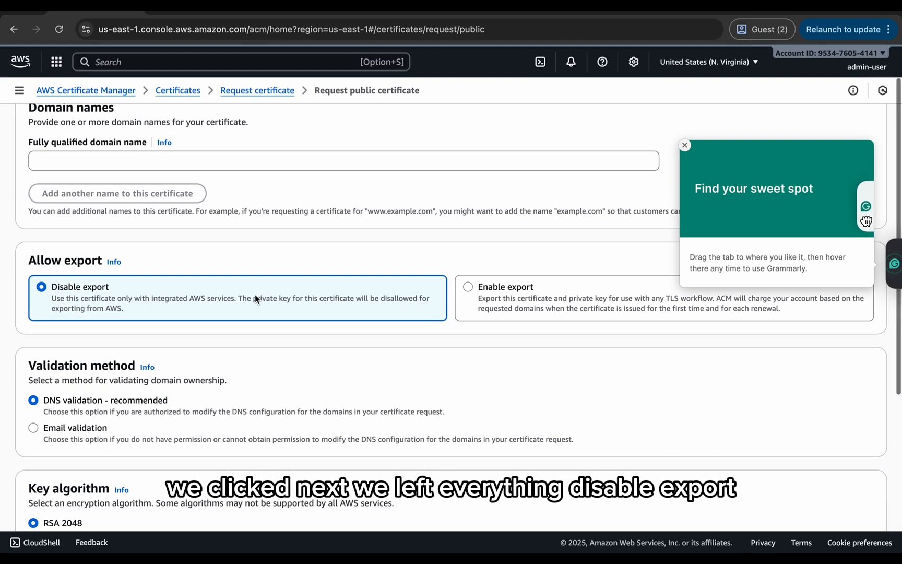
{"action": "scroll", "coordinate": [228, 341], "scroll_direction": "down", "scroll_amount": 2}
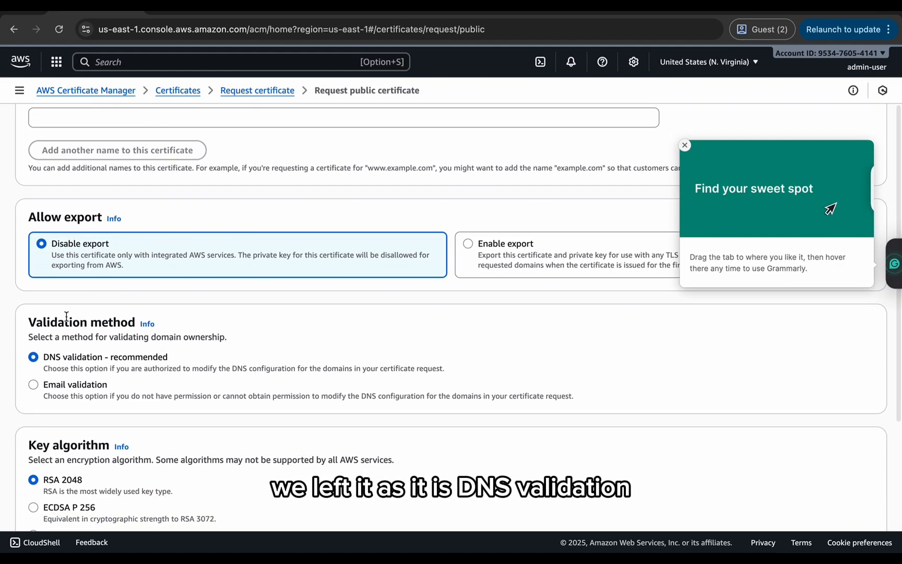
{"action": "scroll", "coordinate": [230, 376], "scroll_direction": "down", "scroll_amount": 8}
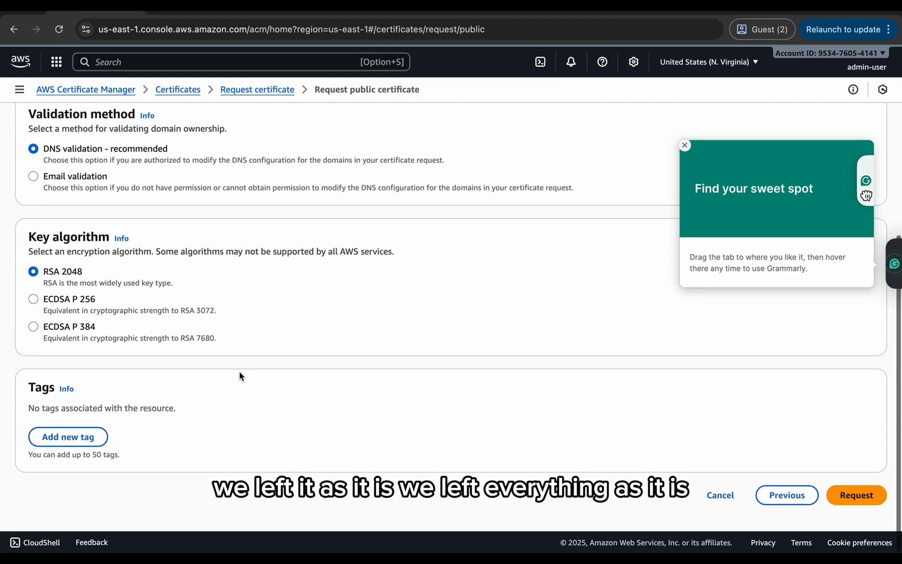
{"action": "scroll", "coordinate": [239, 372], "scroll_direction": "up", "scroll_amount": 12}
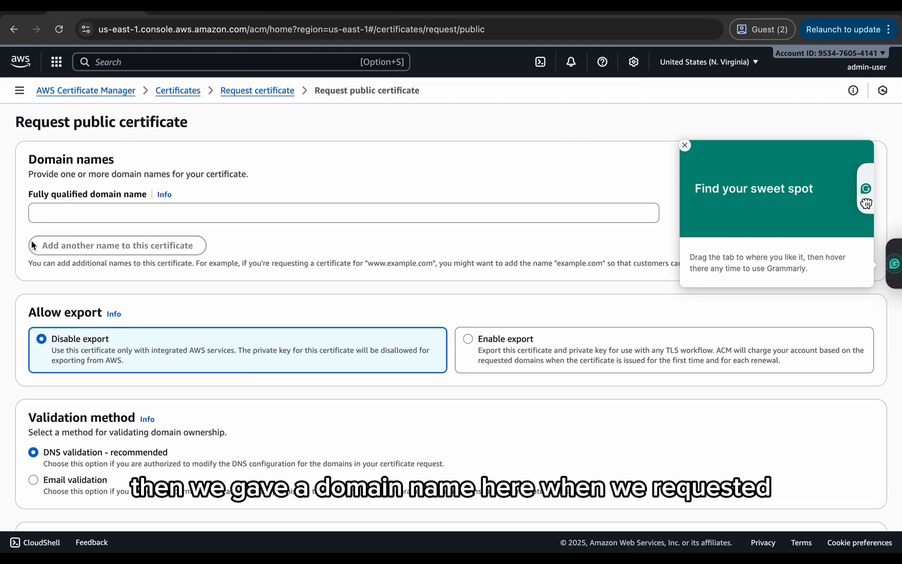
{"action": "scroll", "coordinate": [646, 448], "scroll_direction": "down", "scroll_amount": 12}
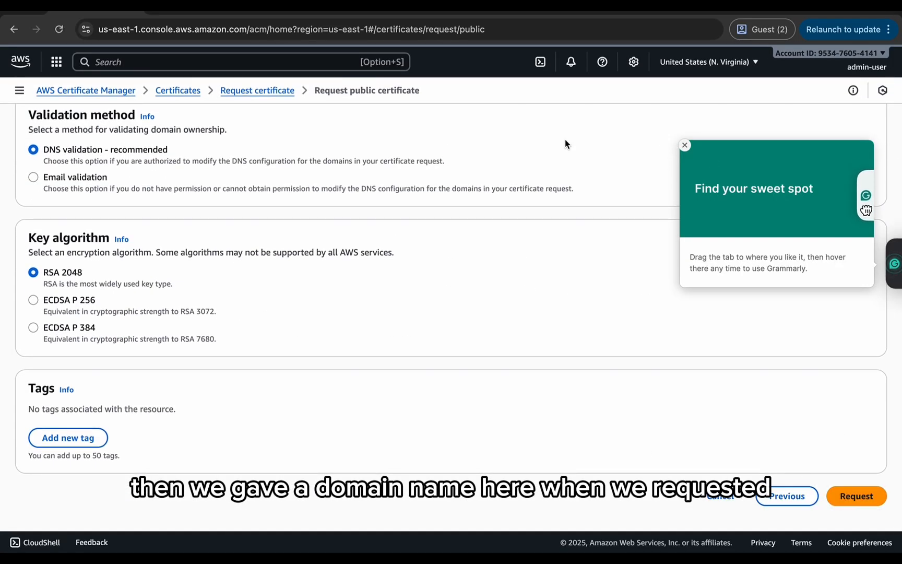
{"action": "scroll", "coordinate": [209, 157], "scroll_direction": "up", "scroll_amount": 6}
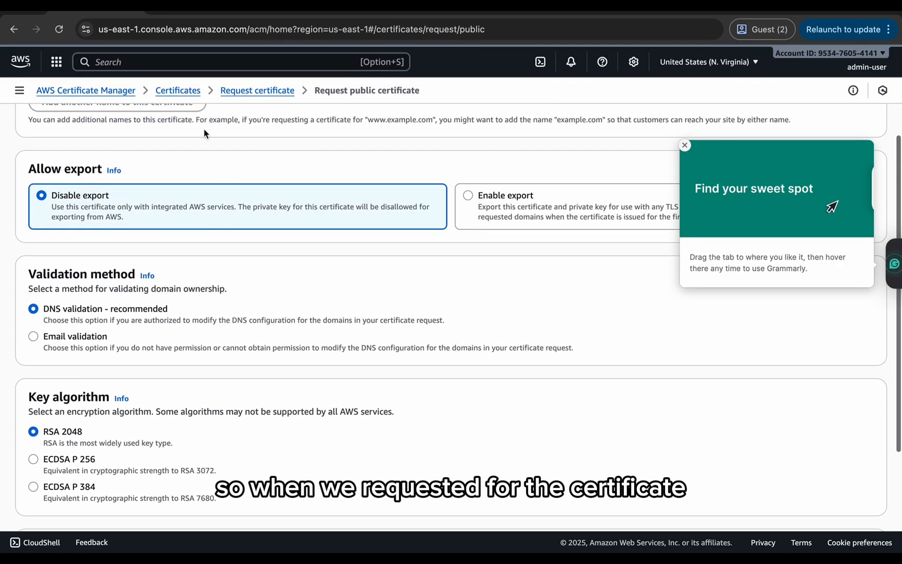
{"action": "left_click", "coordinate": [192, 91]}
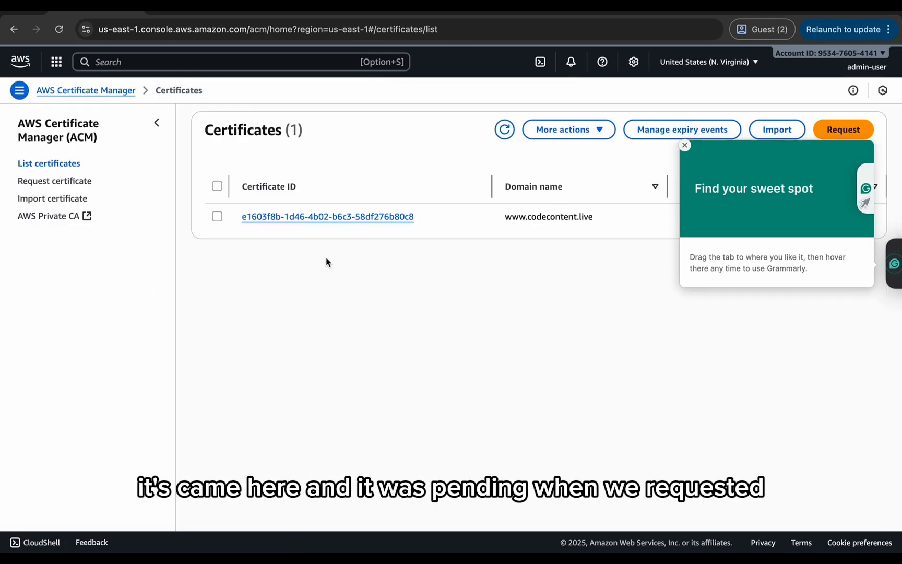
{"action": "left_click", "coordinate": [326, 219]}
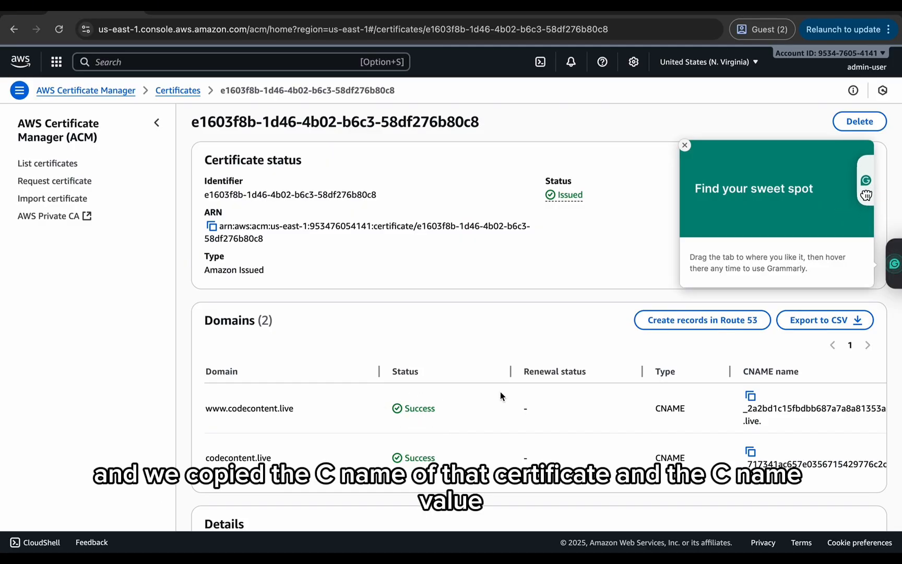
{"action": "scroll", "coordinate": [701, 419], "scroll_direction": "right", "scroll_amount": 5}
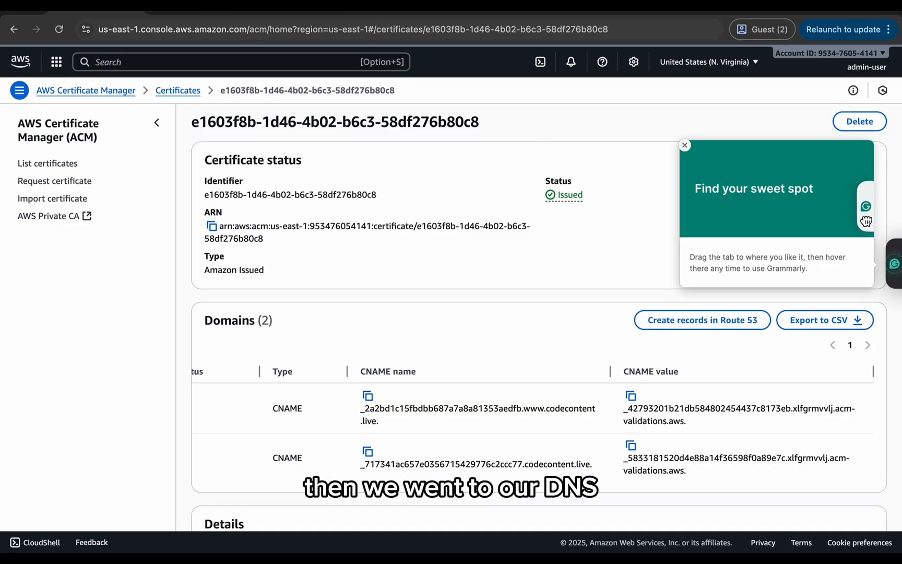
{"action": "left_click", "coordinate": [569, 11]}
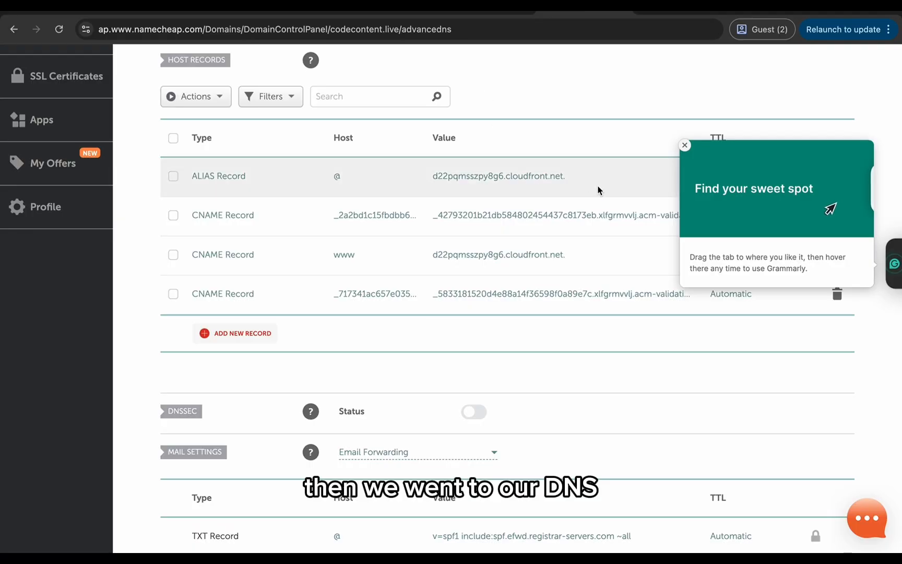
{"action": "scroll", "coordinate": [588, 183], "scroll_direction": "up", "scroll_amount": 5}
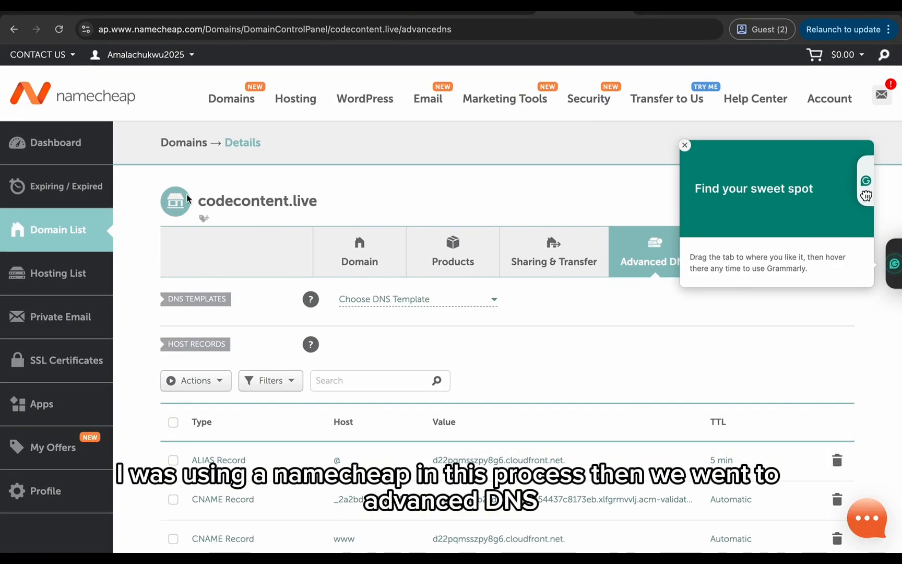
{"action": "scroll", "coordinate": [438, 186], "scroll_direction": "down", "scroll_amount": 4}
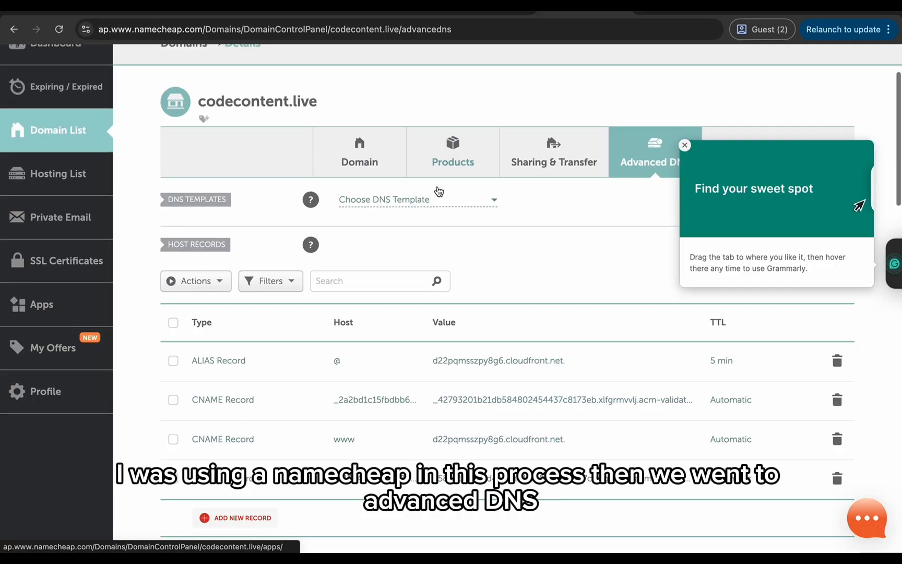
{"action": "left_click", "coordinate": [686, 146]}
{"action": "scroll", "coordinate": [589, 246], "scroll_direction": "down", "scroll_amount": 2}
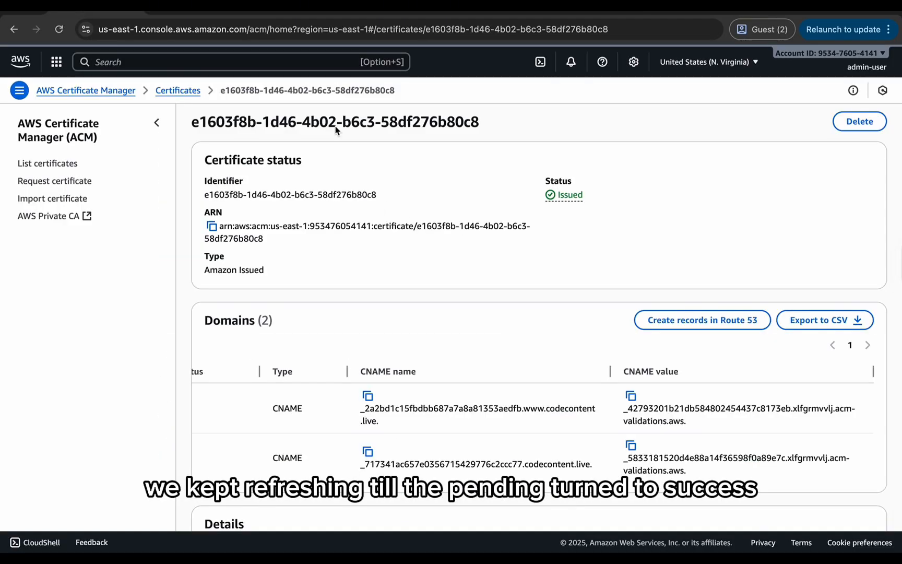
Step: Return to the certificate in AWS Certificate Manager and review the validation status of both domains and the certificate details
{"action": "scroll", "coordinate": [374, 367], "scroll_direction": "left", "scroll_amount": 5}
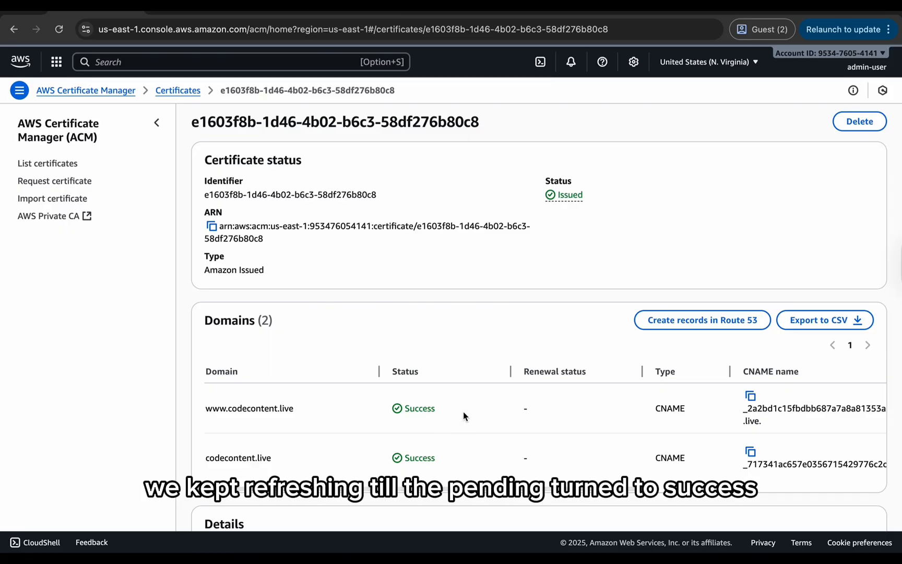
{"action": "scroll", "coordinate": [412, 440], "scroll_direction": "down", "scroll_amount": 10}
{"action": "scroll", "coordinate": [413, 440], "scroll_direction": "up", "scroll_amount": 8}
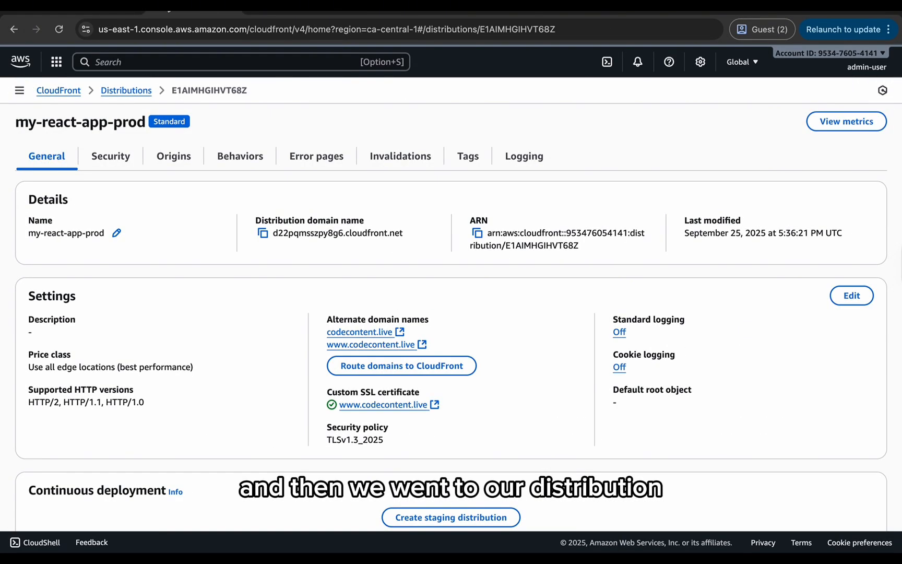
Step: Reopen the my-react-app-prod distribution from the CloudFront distributions list and open its general settings for editing
{"action": "left_click", "coordinate": [108, 93]}
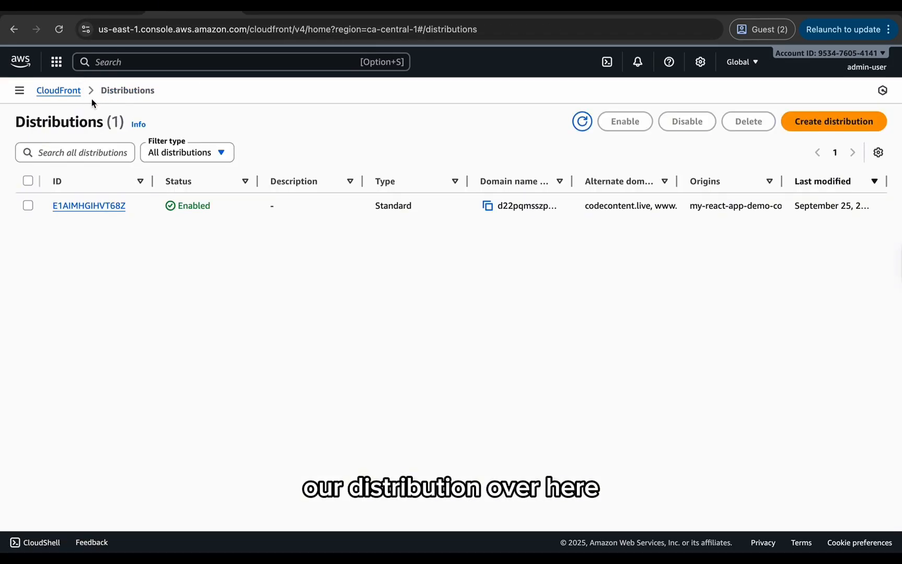
{"action": "left_click", "coordinate": [79, 207]}
{"action": "scroll", "coordinate": [380, 334], "scroll_direction": "down", "scroll_amount": 2}
{"action": "scroll", "coordinate": [381, 335], "scroll_direction": "up", "scroll_amount": 2}
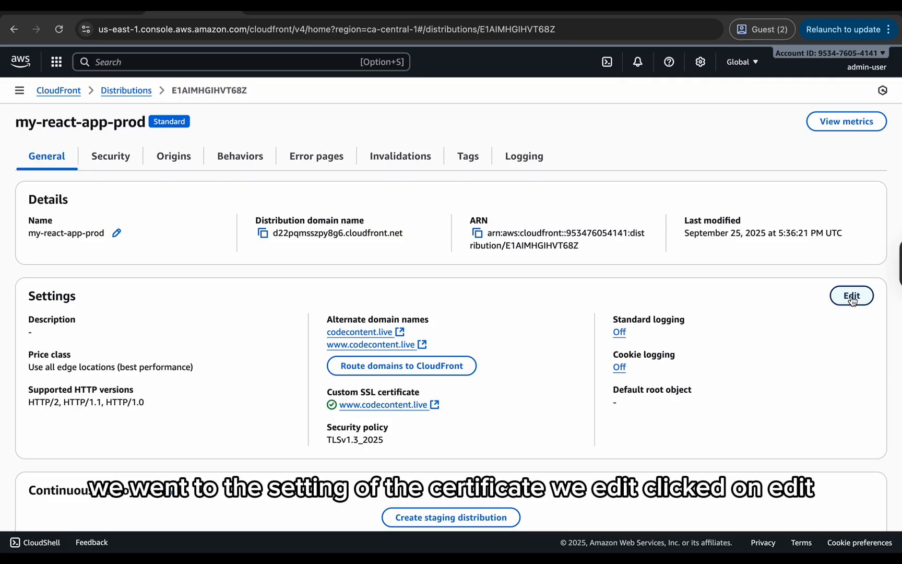
{"action": "left_click", "coordinate": [852, 296]}
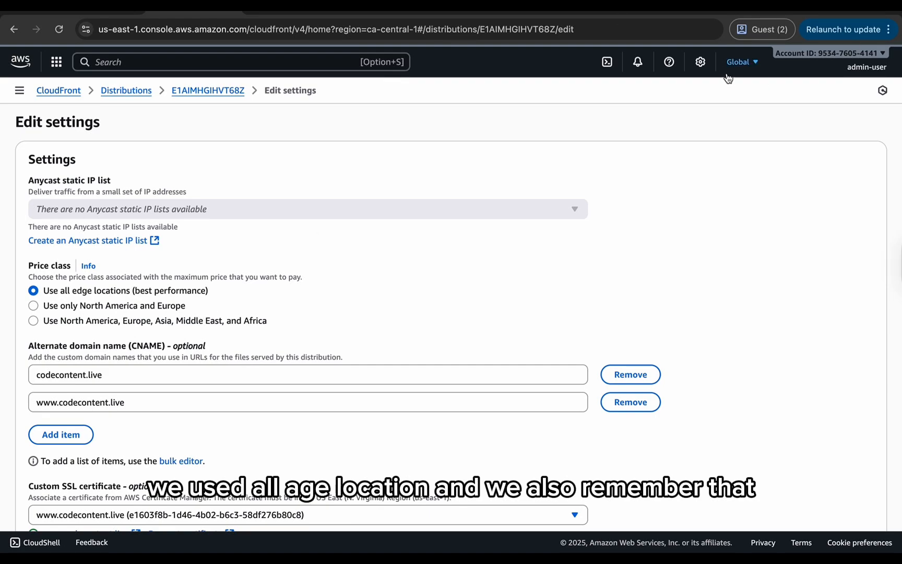
Step: Compare the region of the certificate in Certificate Manager with that of the CloudFront distribution
{"action": "left_click", "coordinate": [86, 10]}
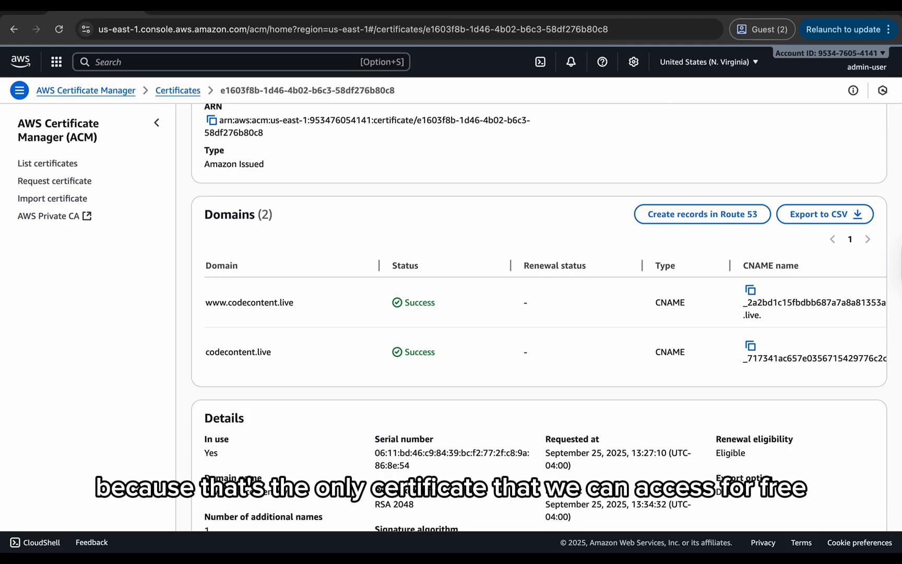
{"action": "left_click", "coordinate": [161, 12]}
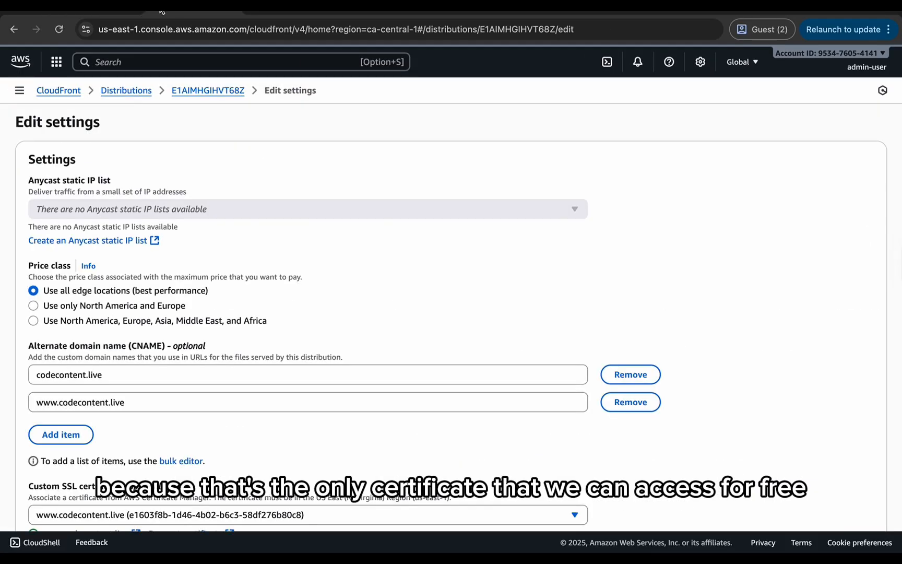
{"action": "left_click", "coordinate": [94, 12]}
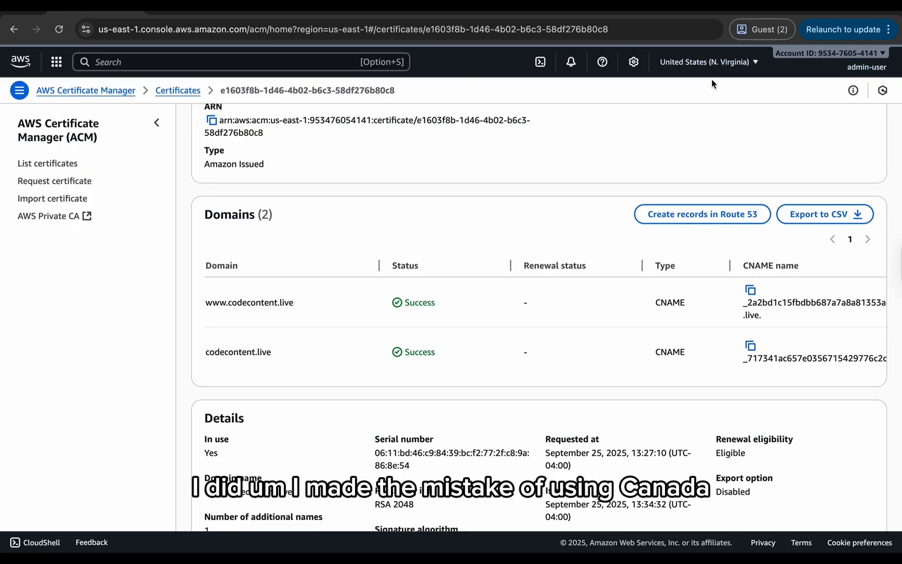
Step: Review the distribution's edit settings form: price class, alternate domain names, custom SSL certificate, security policy and remaining options
{"action": "left_click", "coordinate": [189, 12]}
{"action": "scroll", "coordinate": [342, 253], "scroll_direction": "down", "scroll_amount": 5}
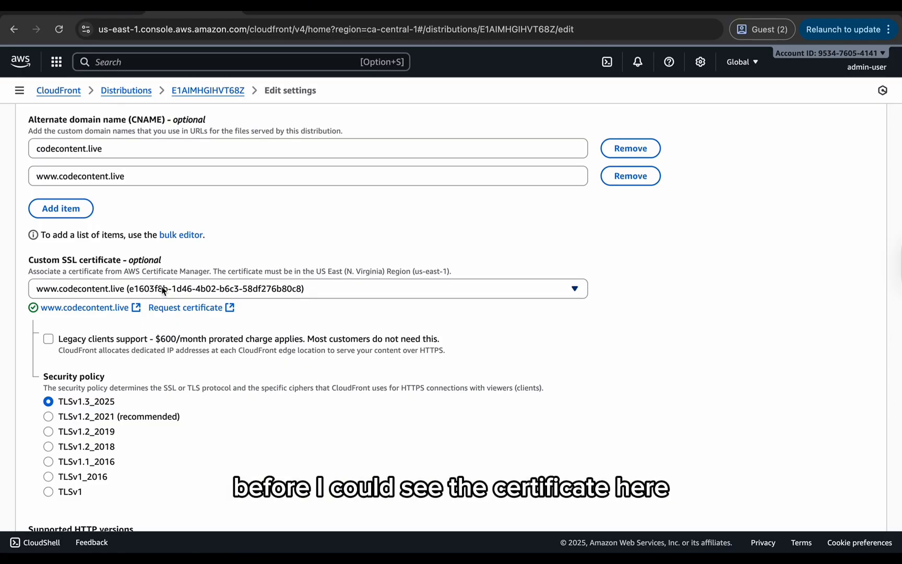
{"action": "scroll", "coordinate": [212, 296], "scroll_direction": "up", "scroll_amount": 4}
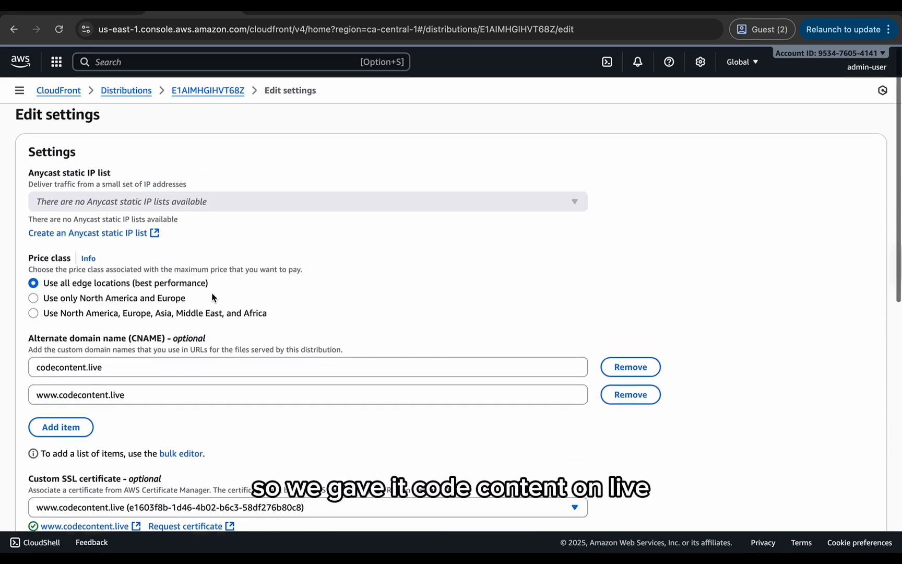
{"action": "scroll", "coordinate": [212, 296], "scroll_direction": "down", "scroll_amount": 1}
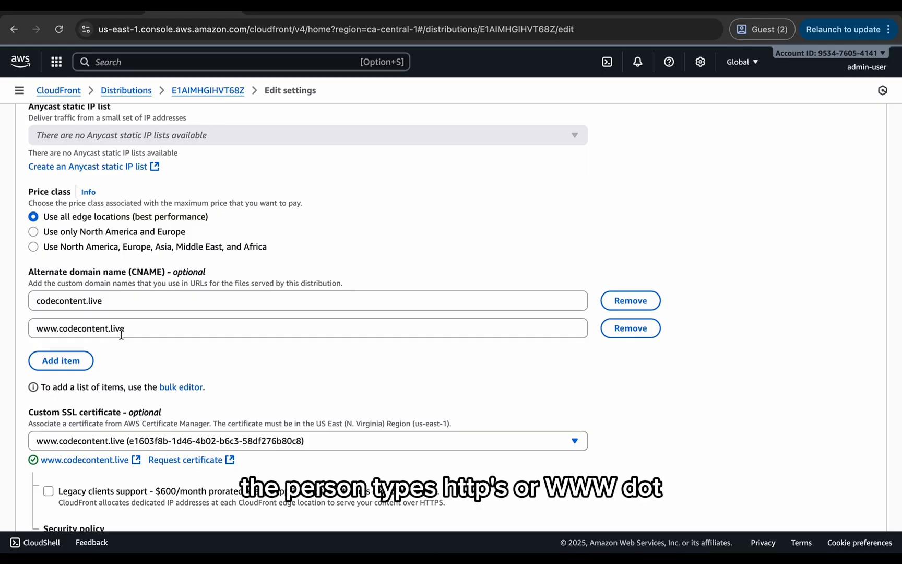
{"action": "scroll", "coordinate": [252, 321], "scroll_direction": "down", "scroll_amount": 3}
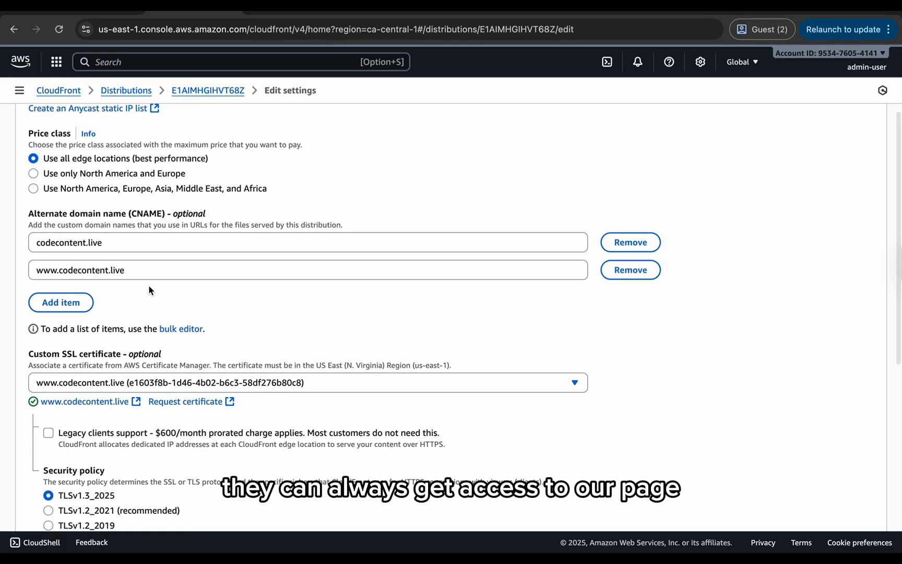
{"action": "scroll", "coordinate": [230, 289], "scroll_direction": "down", "scroll_amount": 2}
{"action": "scroll", "coordinate": [230, 291], "scroll_direction": "down", "scroll_amount": 6}
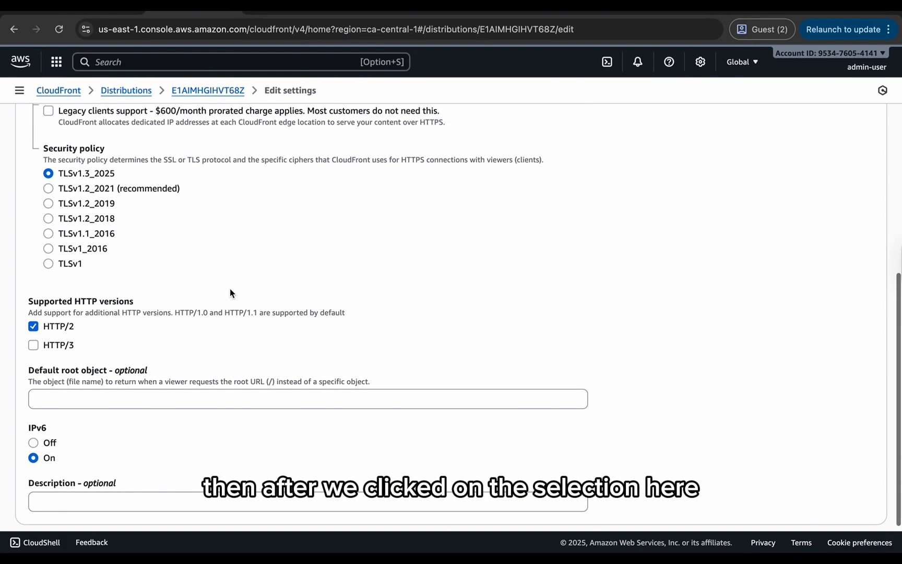
{"action": "scroll", "coordinate": [234, 292], "scroll_direction": "up", "scroll_amount": 3}
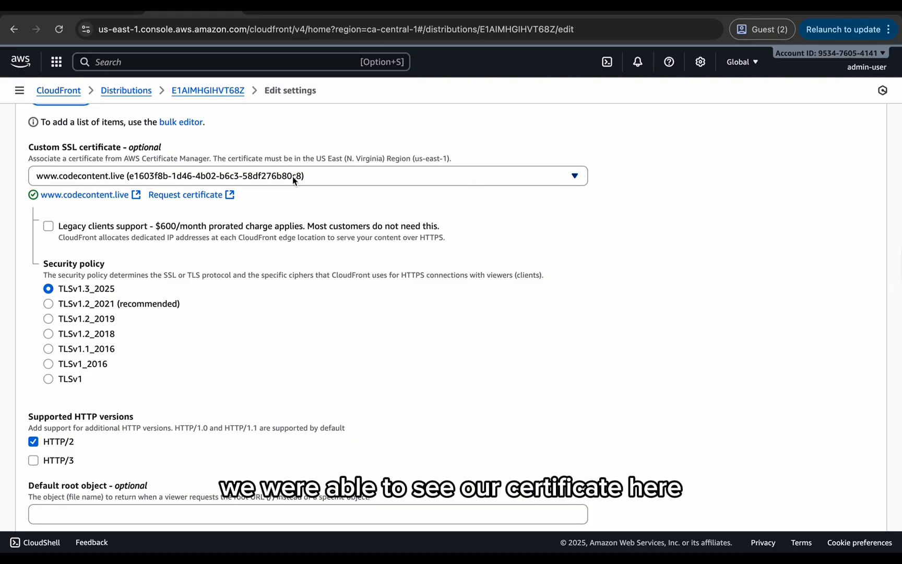
{"action": "scroll", "coordinate": [353, 259], "scroll_direction": "down", "scroll_amount": 5}
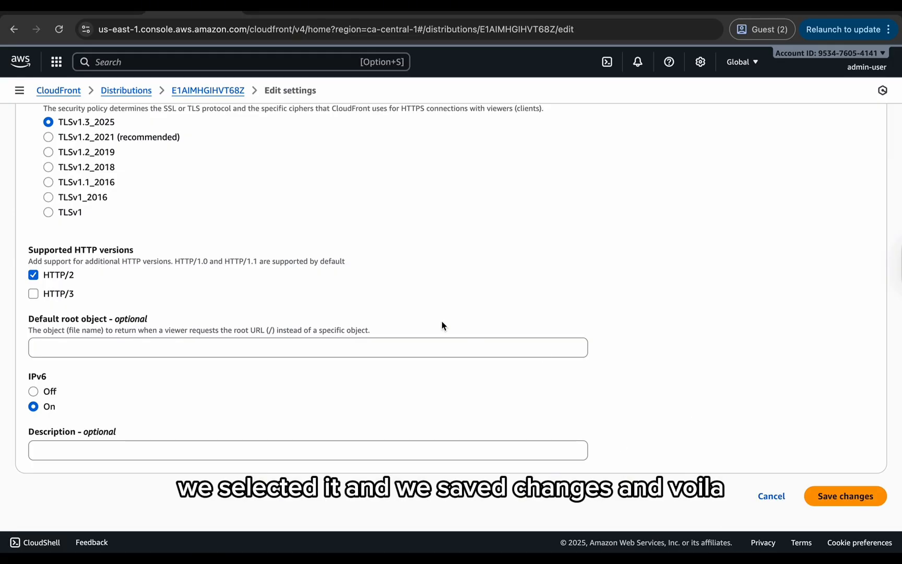
{"action": "scroll", "coordinate": [441, 326], "scroll_direction": "up", "scroll_amount": 5}
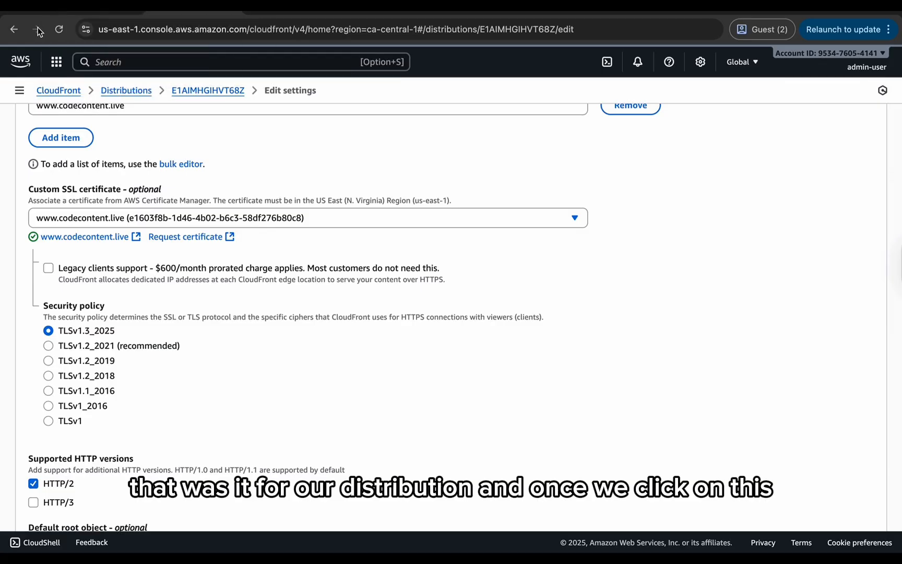
Step: Reload the edit form, leave it without saving, and reopen the my-react-app-prod distribution from the distributions list
{"action": "left_click", "coordinate": [59, 30]}
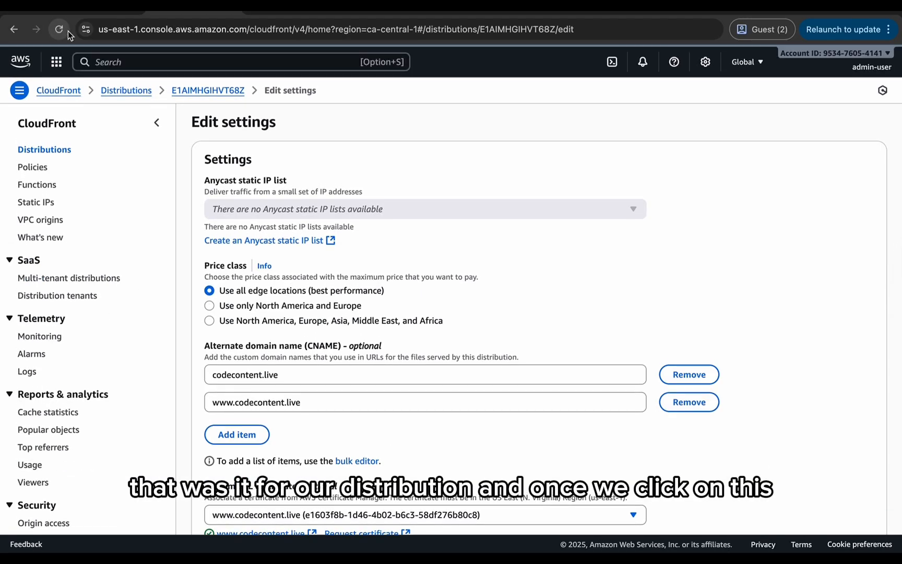
{"action": "left_click", "coordinate": [127, 91]}
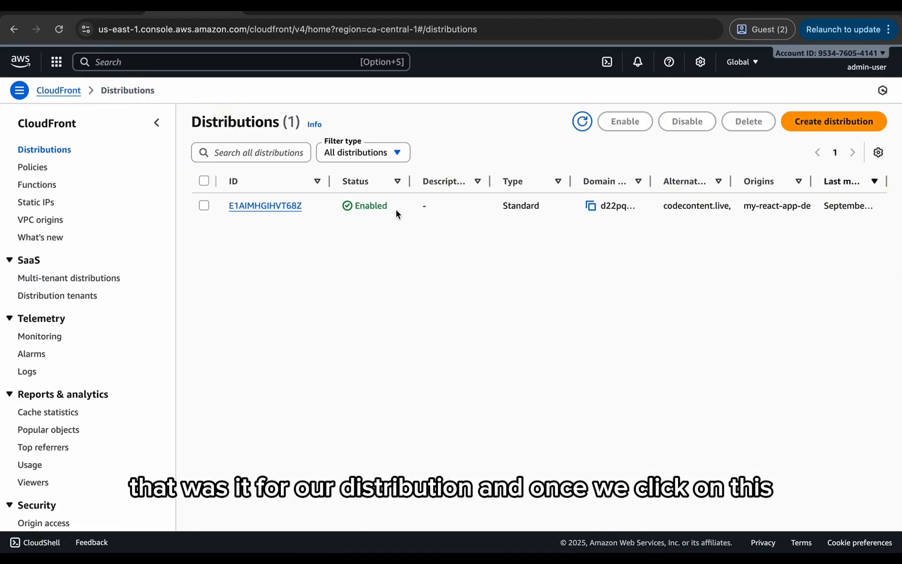
{"action": "left_click", "coordinate": [280, 208]}
Step: Check the distribution's alternate domain names and open the codecontent.live site to view the deployed React app
{"action": "scroll", "coordinate": [499, 424], "scroll_direction": "down", "scroll_amount": 2}
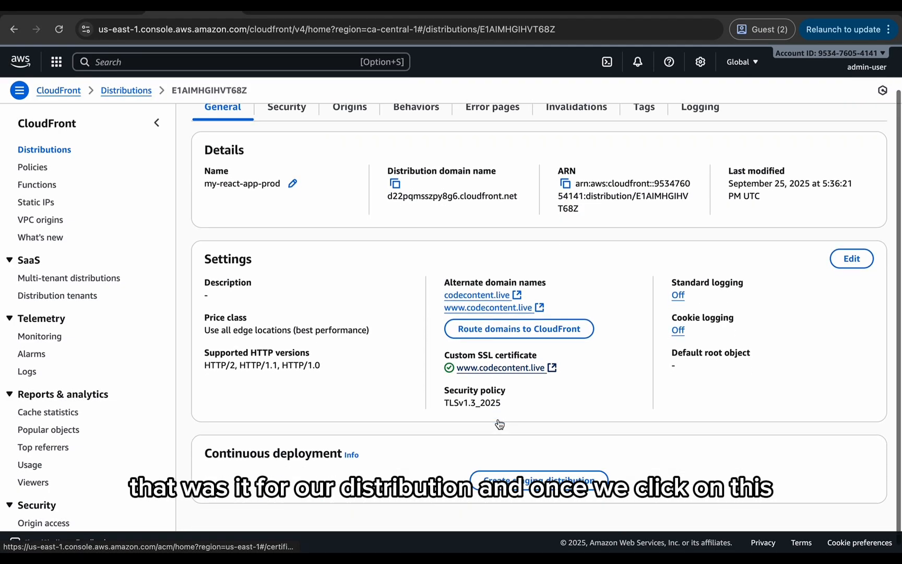
{"action": "scroll", "coordinate": [499, 424], "scroll_direction": "up", "scroll_amount": 1}
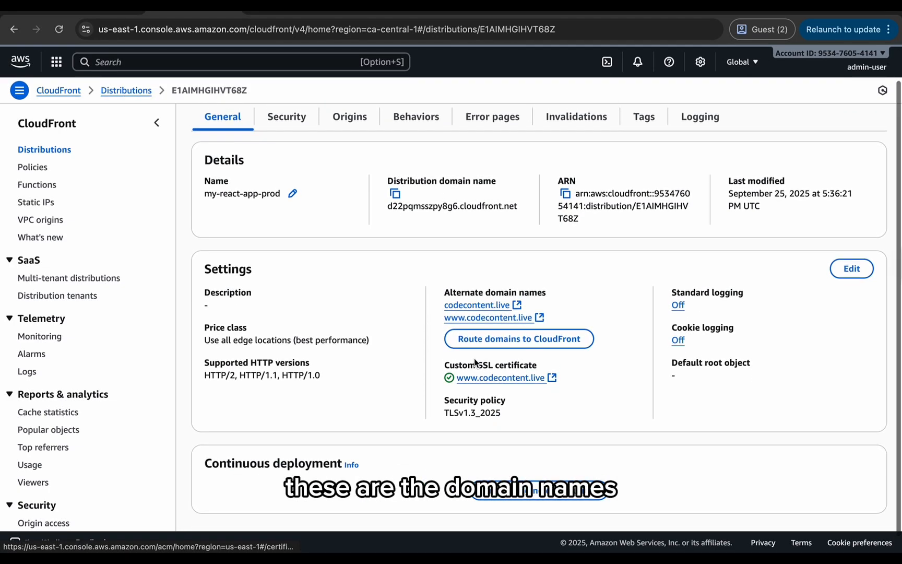
{"action": "left_click", "coordinate": [486, 309]}
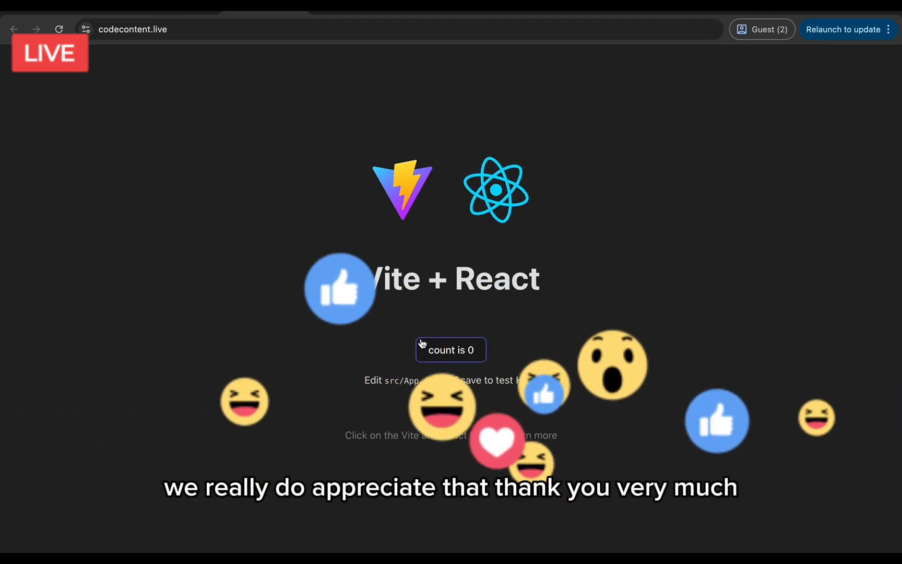
{"action": "mouse_move", "coordinate": [496, 10]}
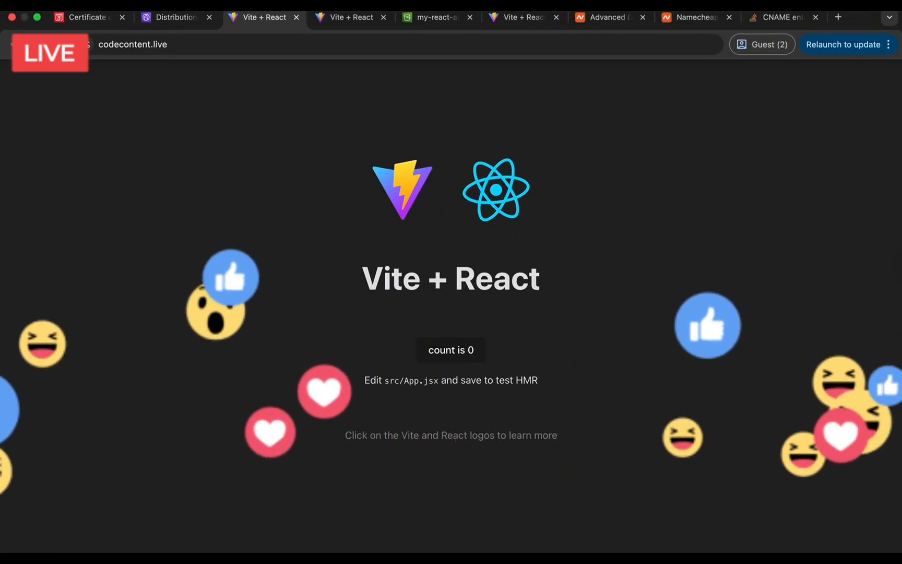